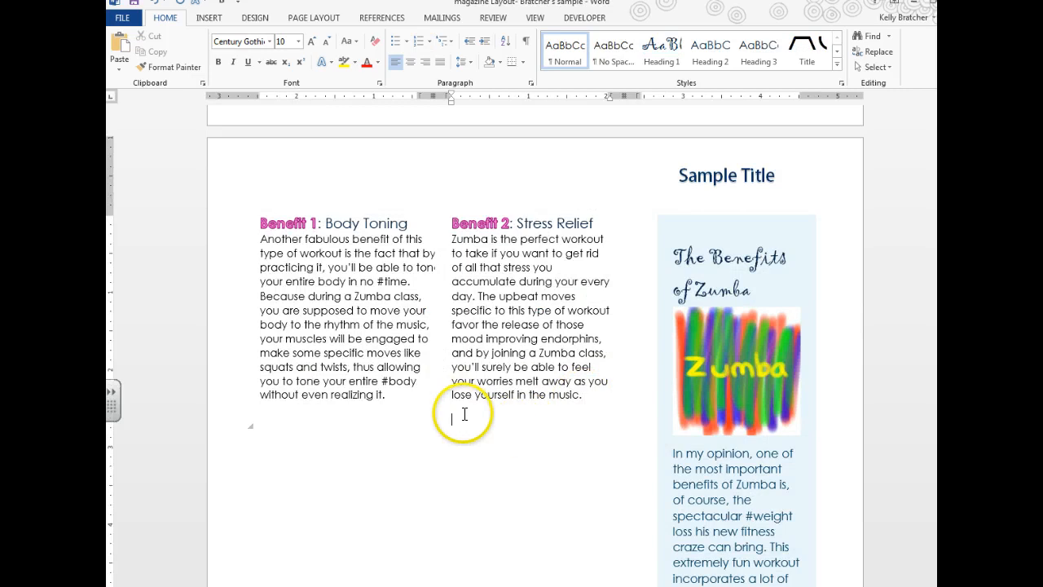
# Step: Switch the ribbon from Home to the Page Layout settings
pyautogui.click(312, 19)
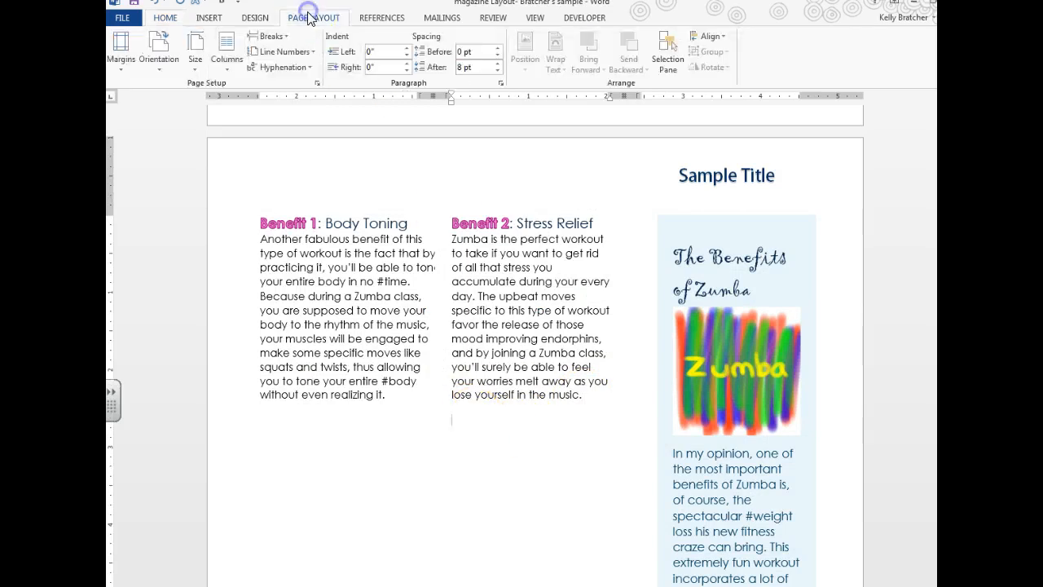
# Step: Set one column from this point forward and paste the Make New Friends heading and paragraph
pyautogui.click(227, 49)
pyautogui.click(272, 235)
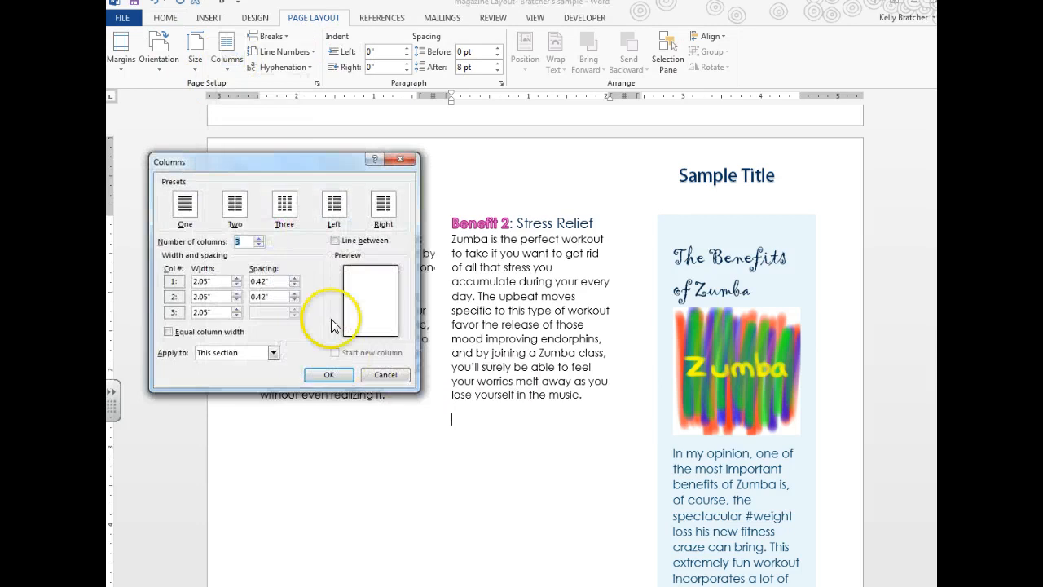
pyautogui.click(187, 213)
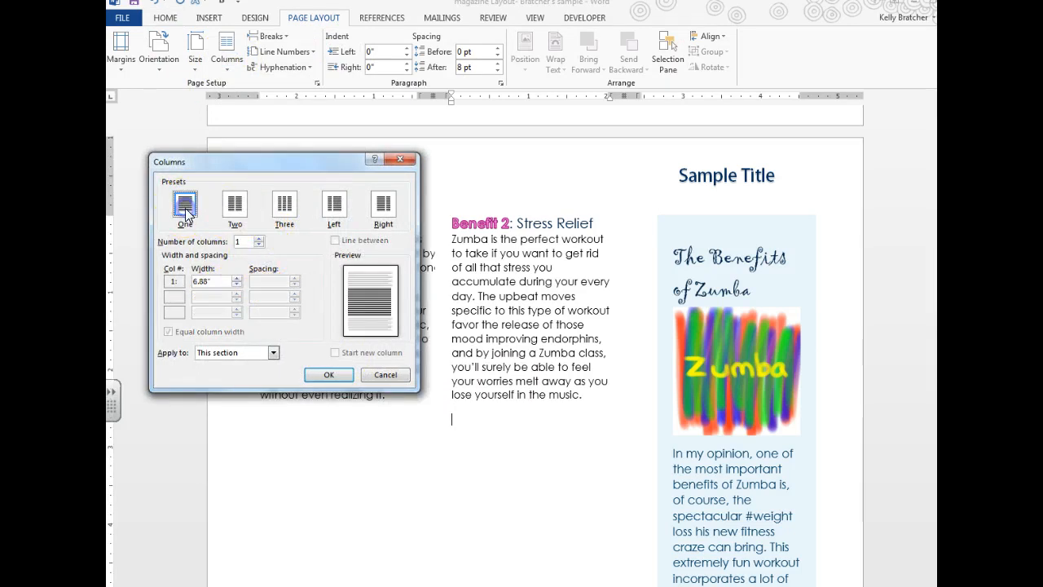
pyautogui.click(254, 355)
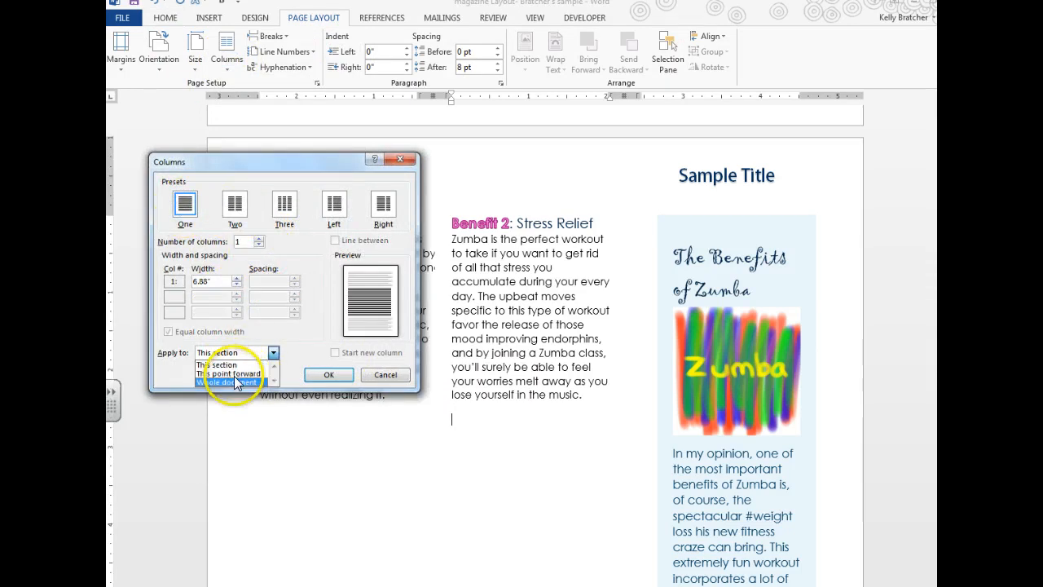
pyautogui.click(232, 374)
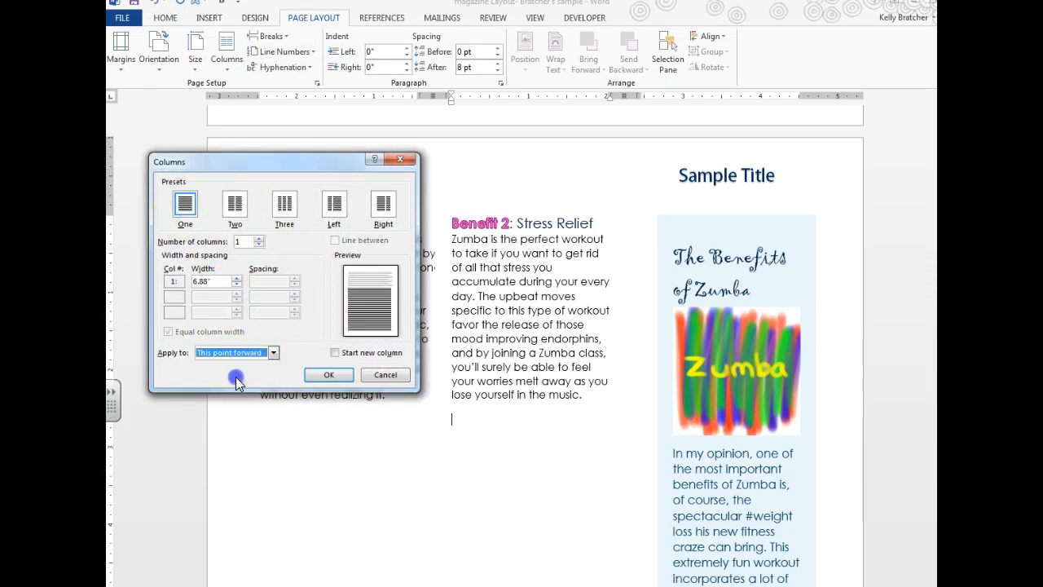
pyautogui.click(328, 377)
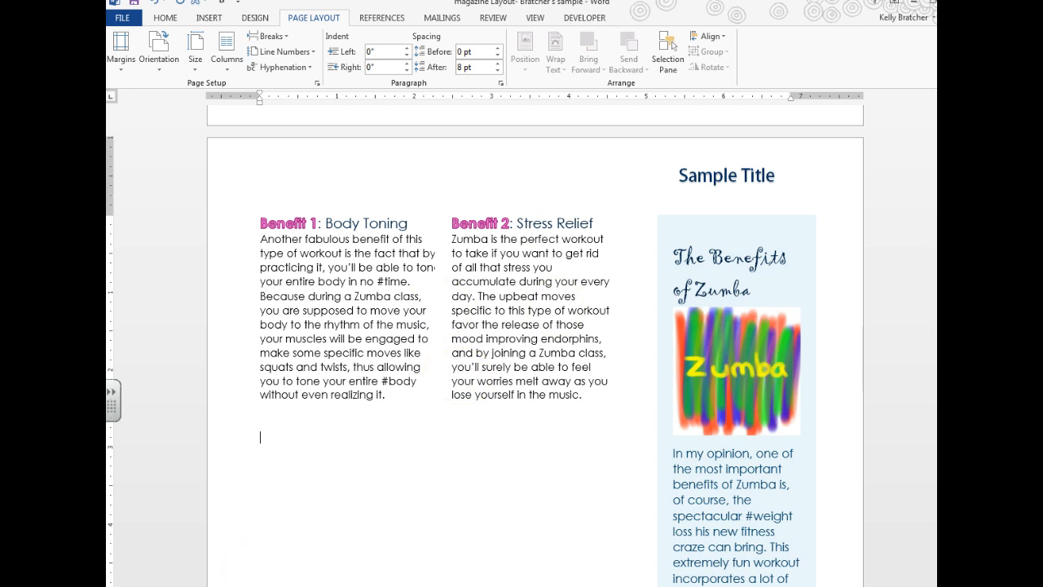
pyautogui.write("Make New Friends By attending a Zumba class, you'll be able to meet and interact with interesting and fun people. You could go to this type of workout for at least two or three times per week and you'll get to socialize and make a lot of new friends among your Zumba classmates. In my opinion, Zumba is the perfect workout for anyone who wants to connect to other #people, no matter how shy or outgoing you might be.")
# Step: Style 'Make New Friends' as Heading 2 and grow it to 14 pt
pyautogui.moveTo(358, 437); pyautogui.dragTo(250, 432)
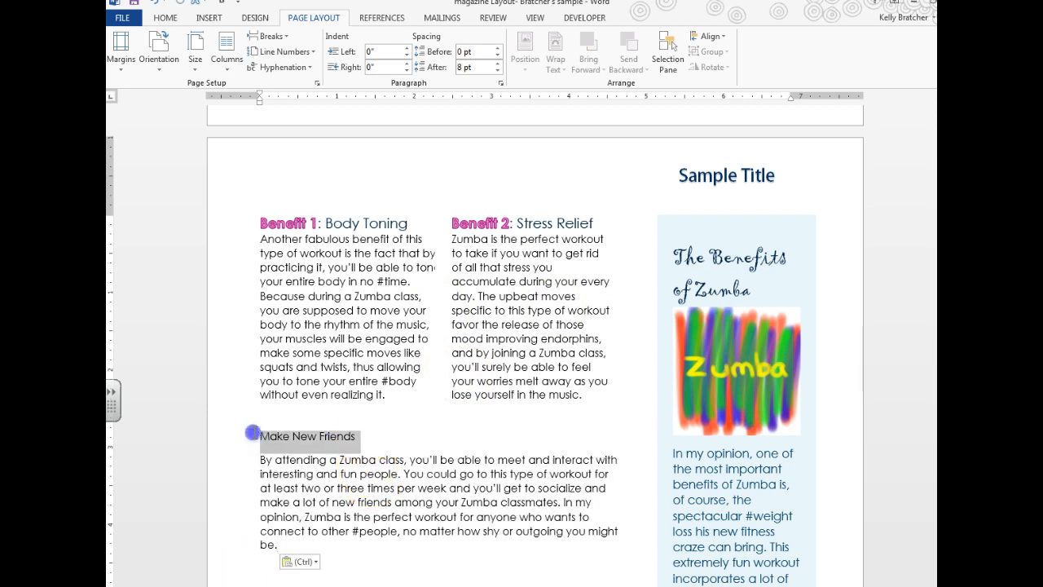
pyautogui.click(163, 18)
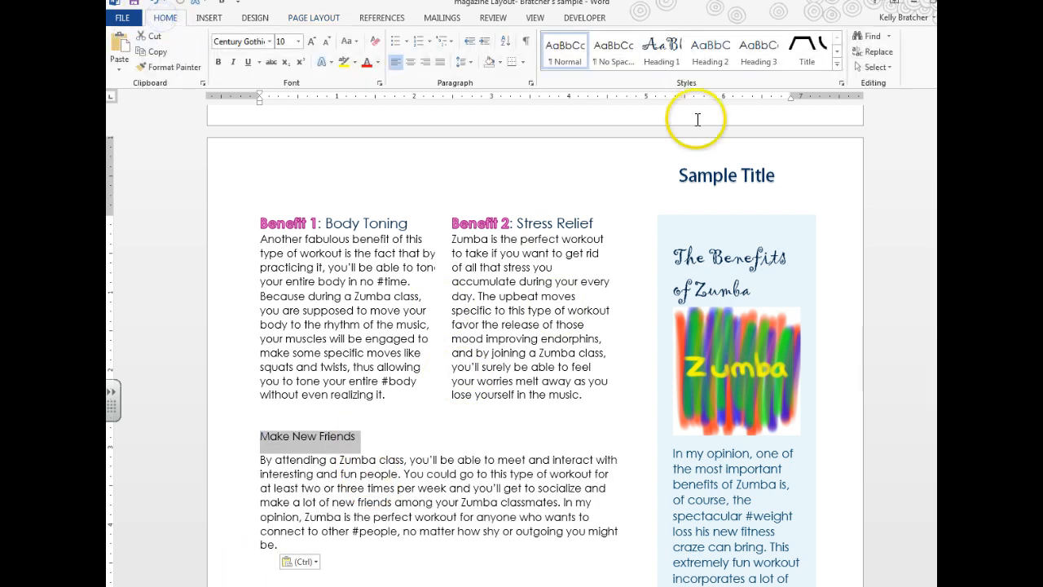
pyautogui.click(708, 55)
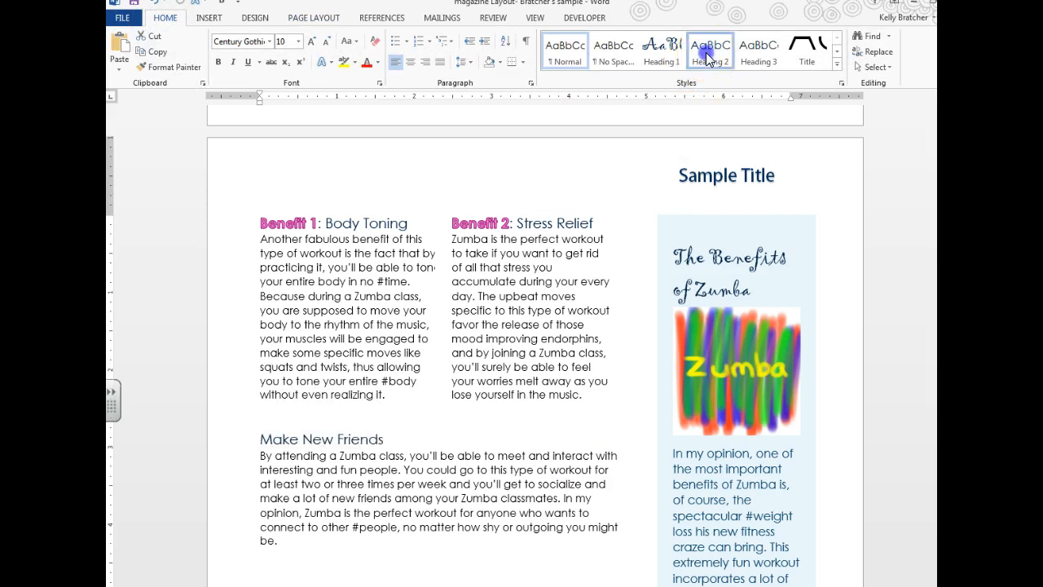
pyautogui.click(311, 42)
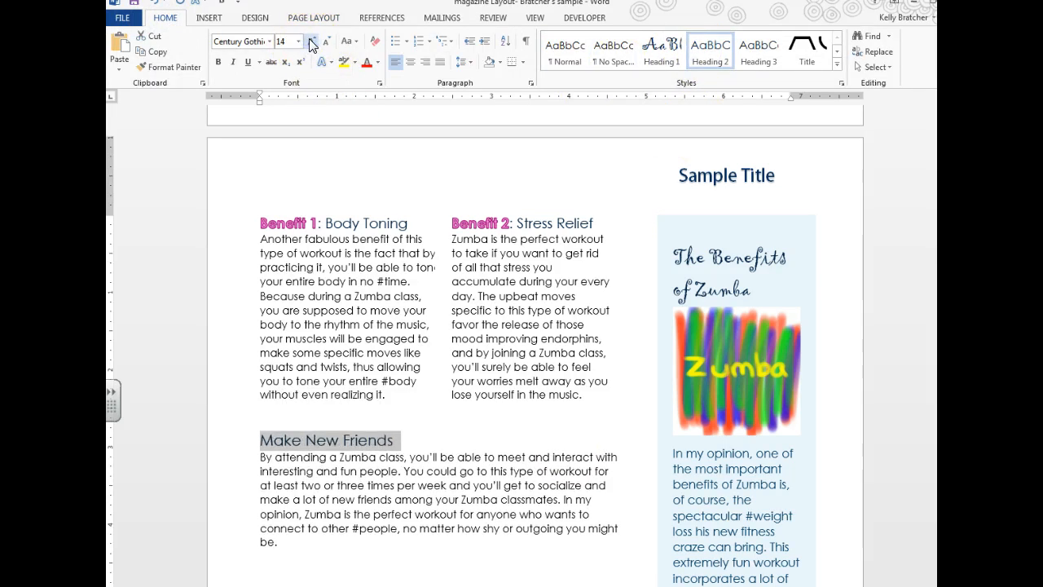
pyautogui.click(307, 528)
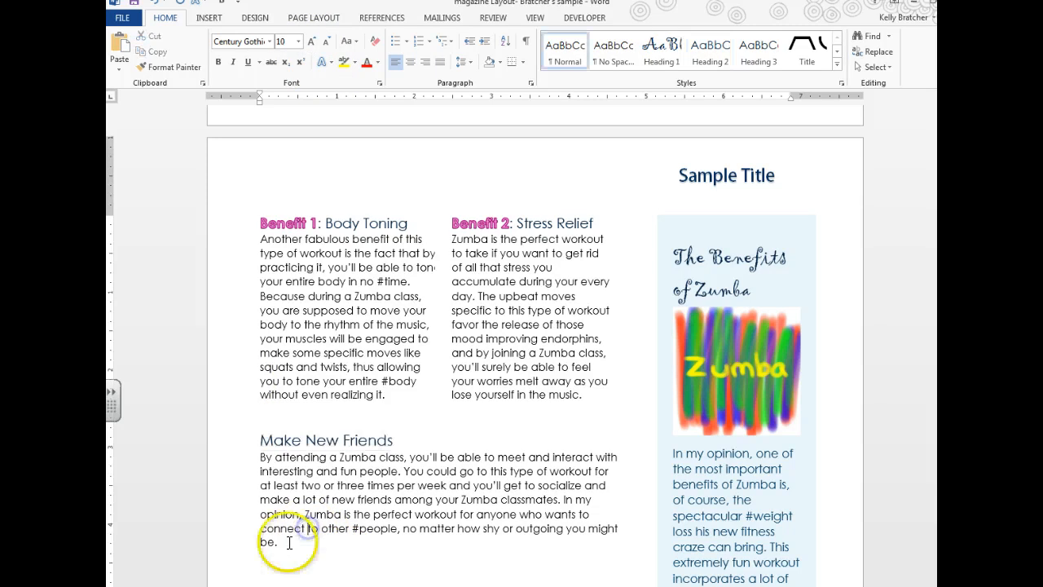
# Step: Colour the Make New Friends paragraph pink and enlarge it to 12 pt
pyautogui.moveTo(282, 541); pyautogui.dragTo(245, 453)
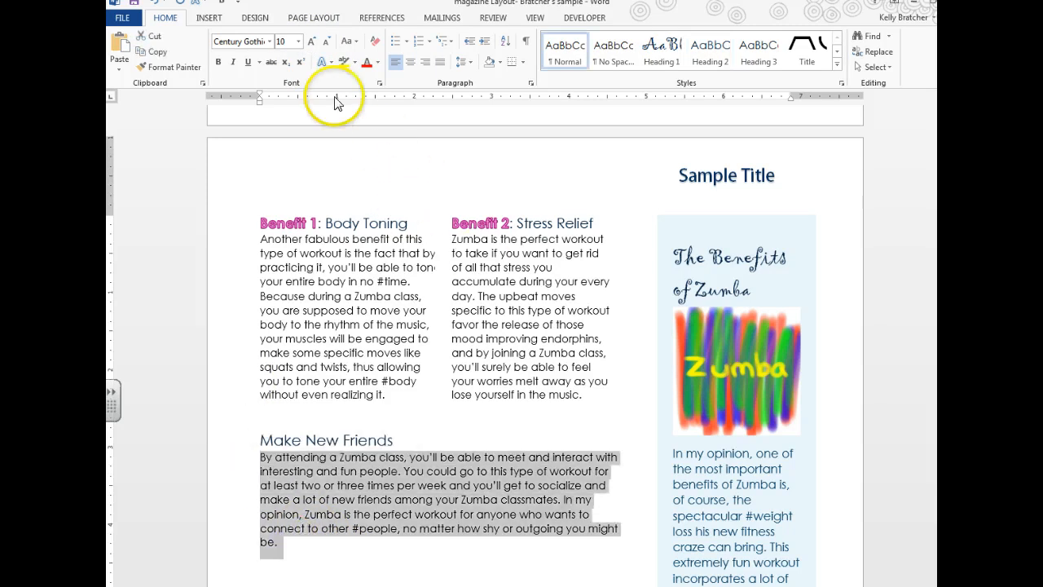
pyautogui.click(378, 64)
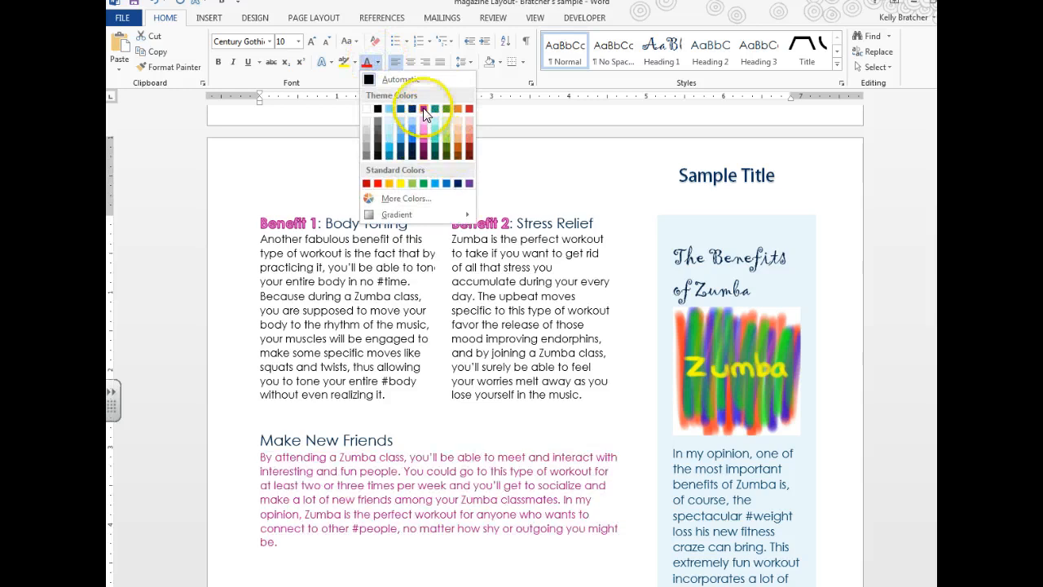
pyautogui.click(423, 109)
pyautogui.click(313, 42)
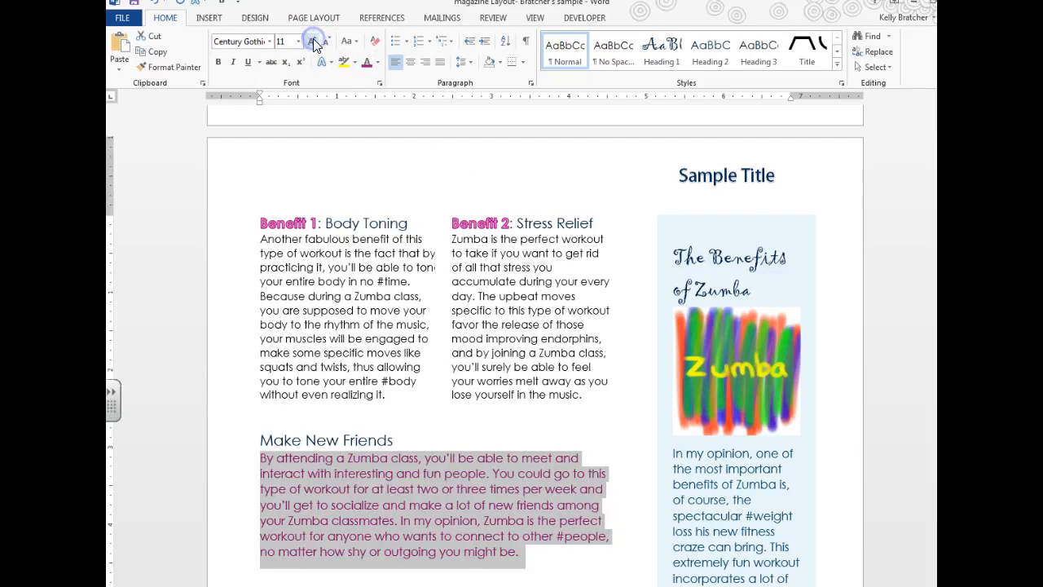
pyautogui.click(313, 42)
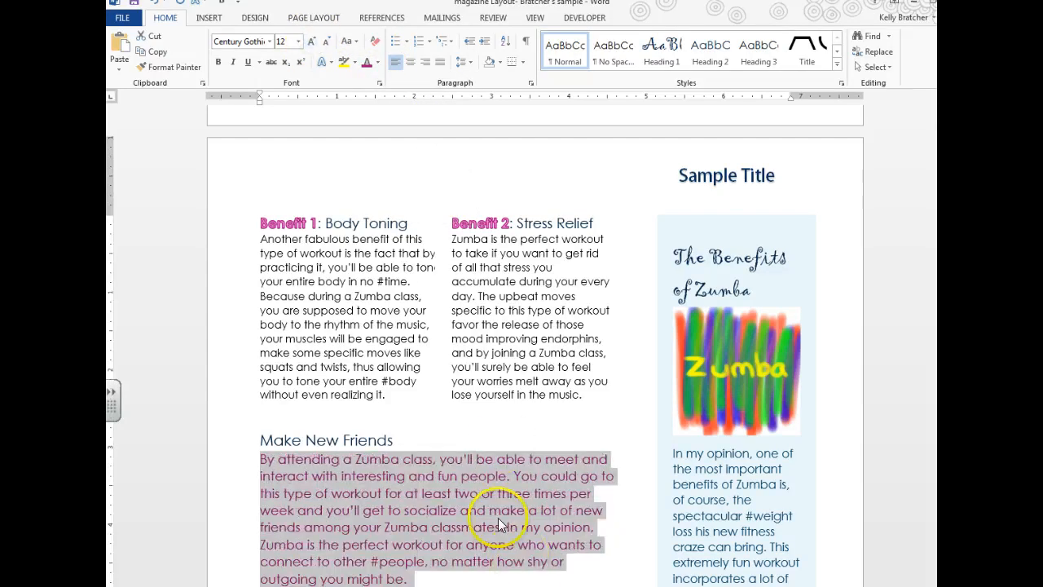
# Step: Review the magazine_sidebar instructions, then select the Make New Friends heading for text effects
pyautogui.moveTo(326, 582)
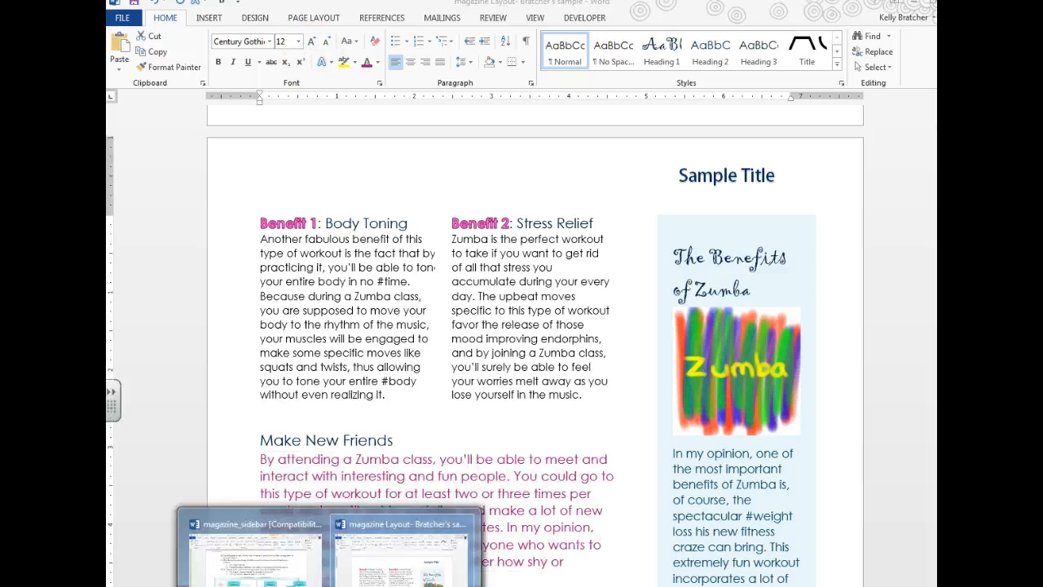
pyautogui.click(257, 547)
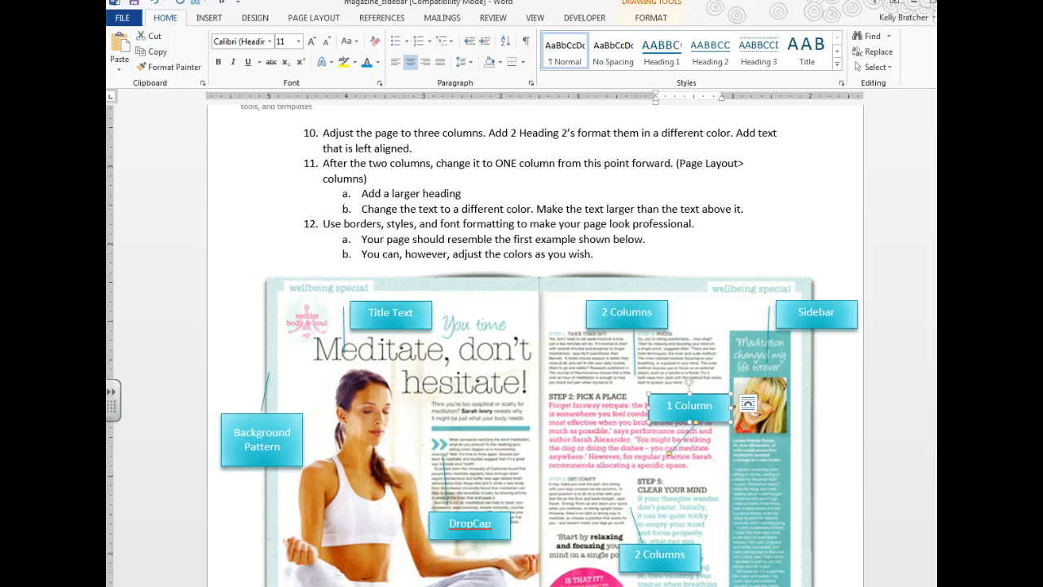
pyautogui.moveTo(329, 585)
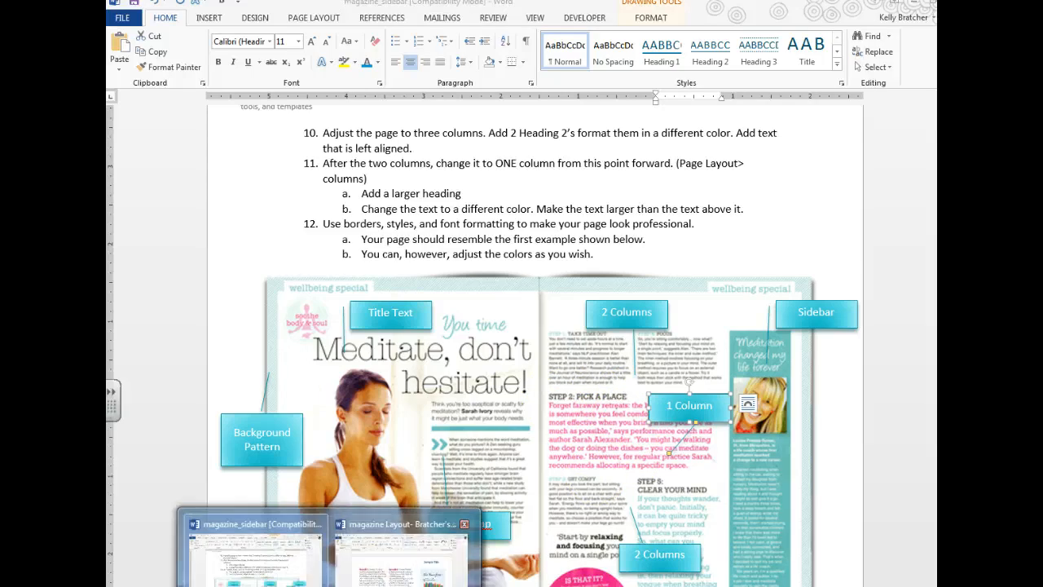
pyautogui.click(399, 552)
pyautogui.moveTo(397, 441); pyautogui.dragTo(258, 438)
pyautogui.click(328, 63)
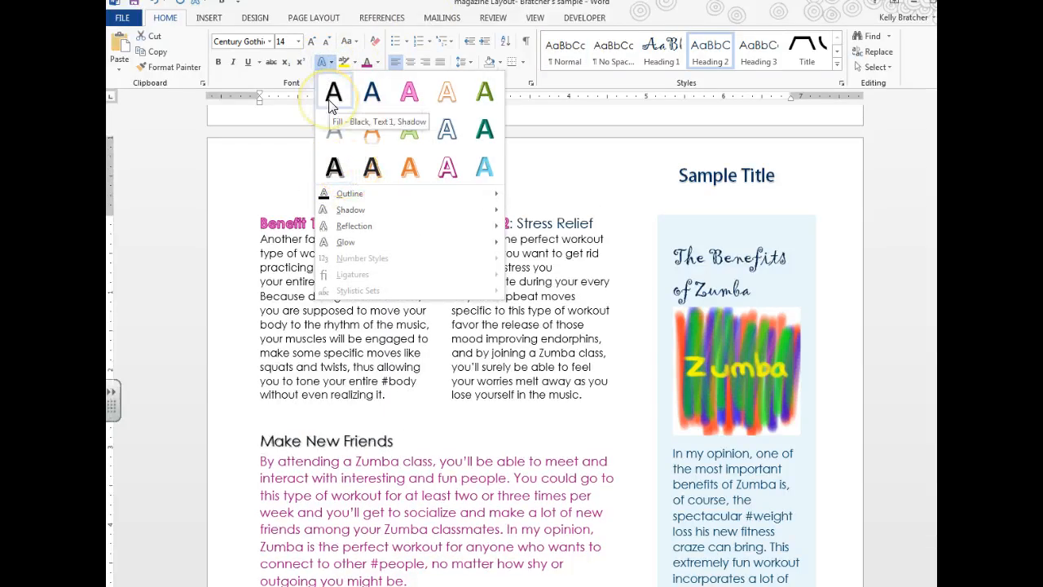
# Step: Give the Make New Friends heading a text effect, bold it, and enlarge it to 16 pt
pyautogui.click(363, 104)
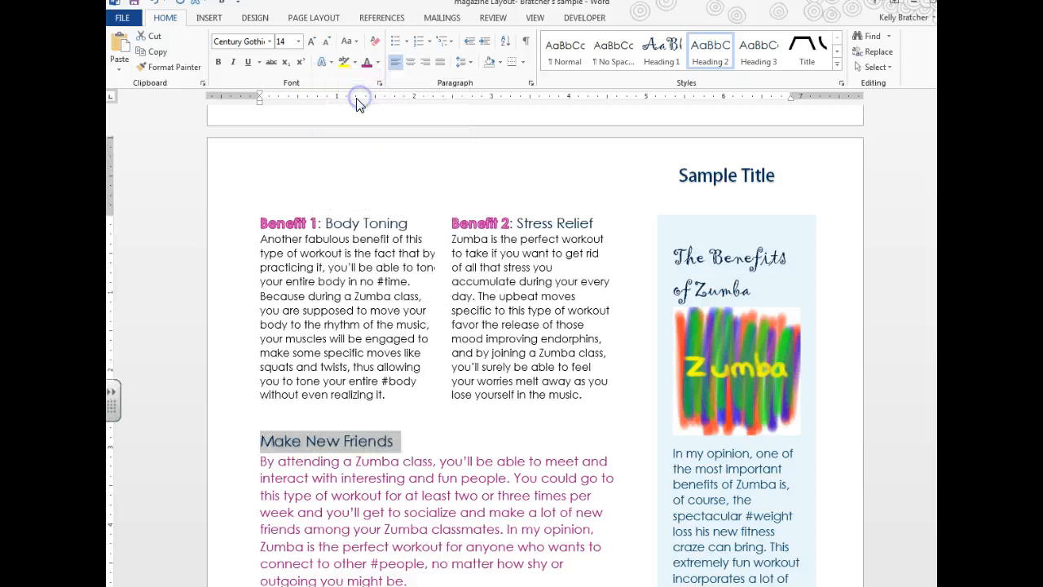
pyautogui.click(220, 62)
pyautogui.click(440, 442)
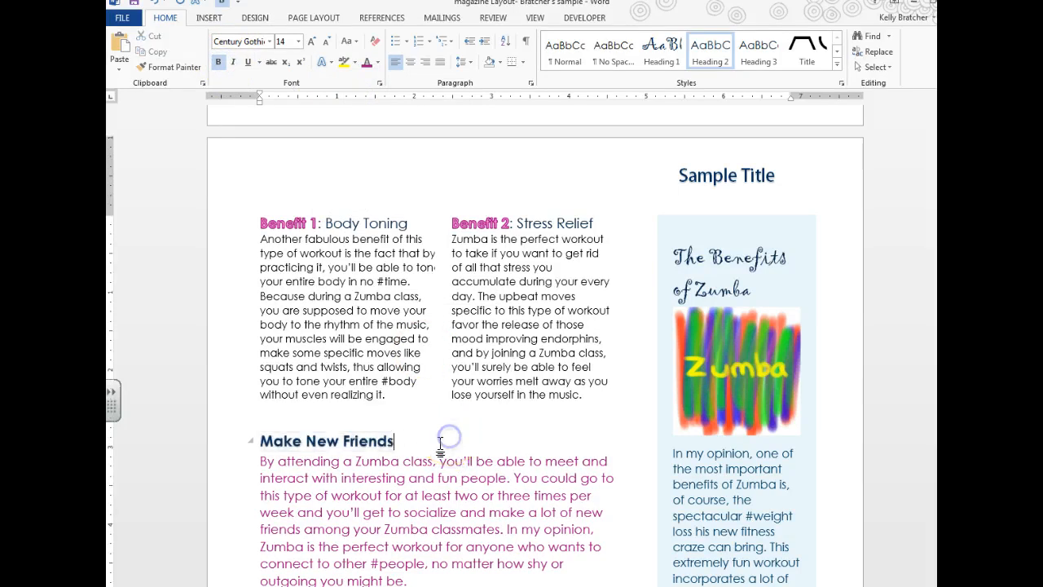
pyautogui.click(195, 438)
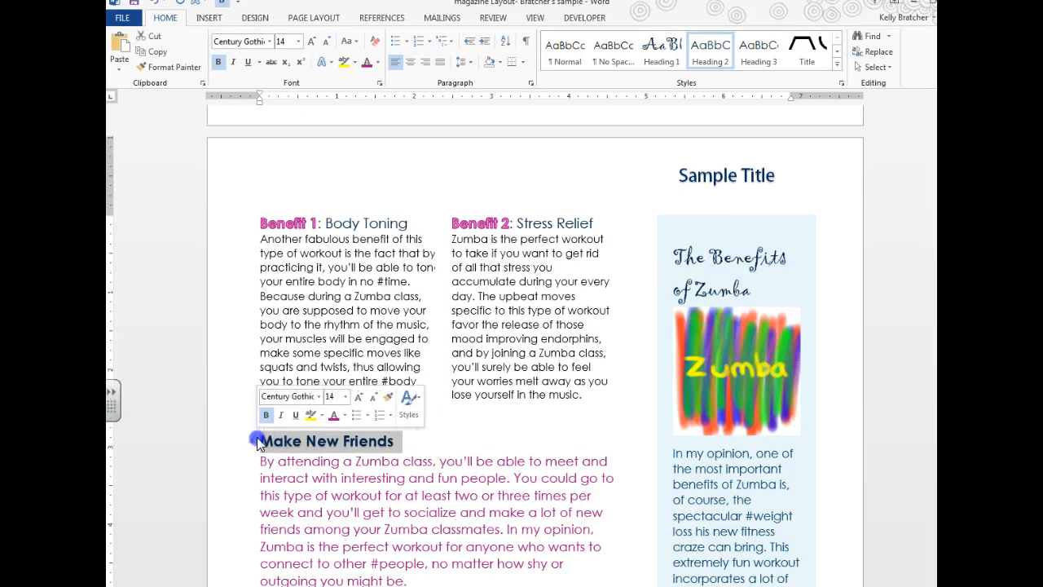
pyautogui.click(314, 43)
pyautogui.click(461, 440)
pyautogui.scroll(-2, 418, 442)
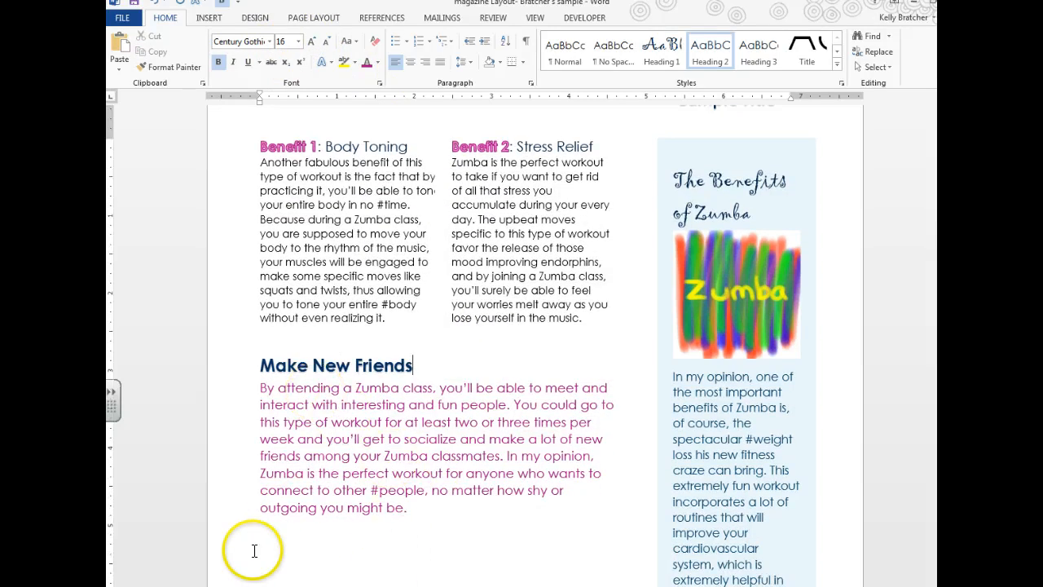
pyautogui.click(421, 507)
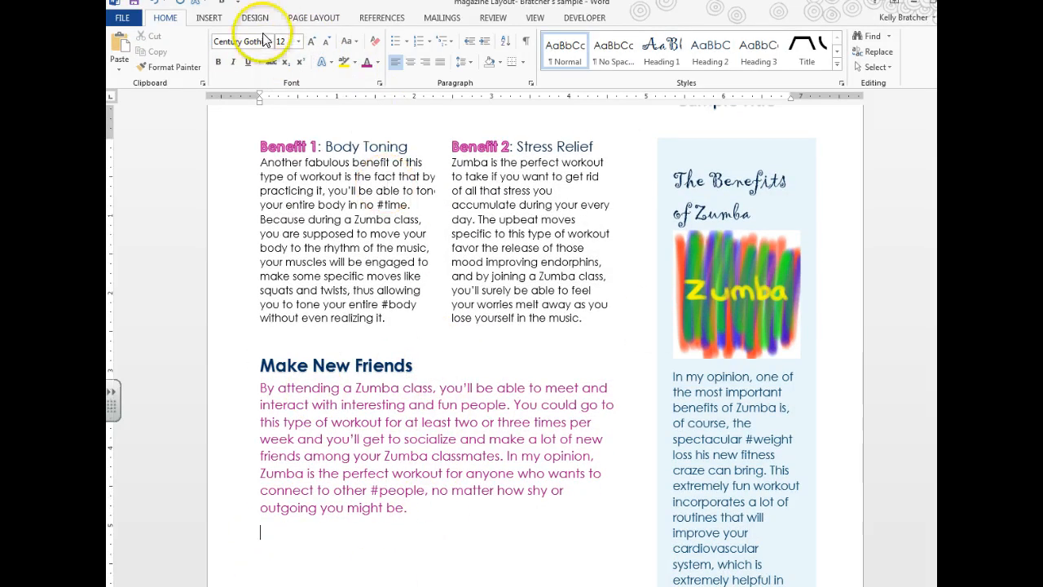
# Step: Apply a two-column layout from this point forward
pyautogui.click(313, 17)
pyautogui.click(227, 50)
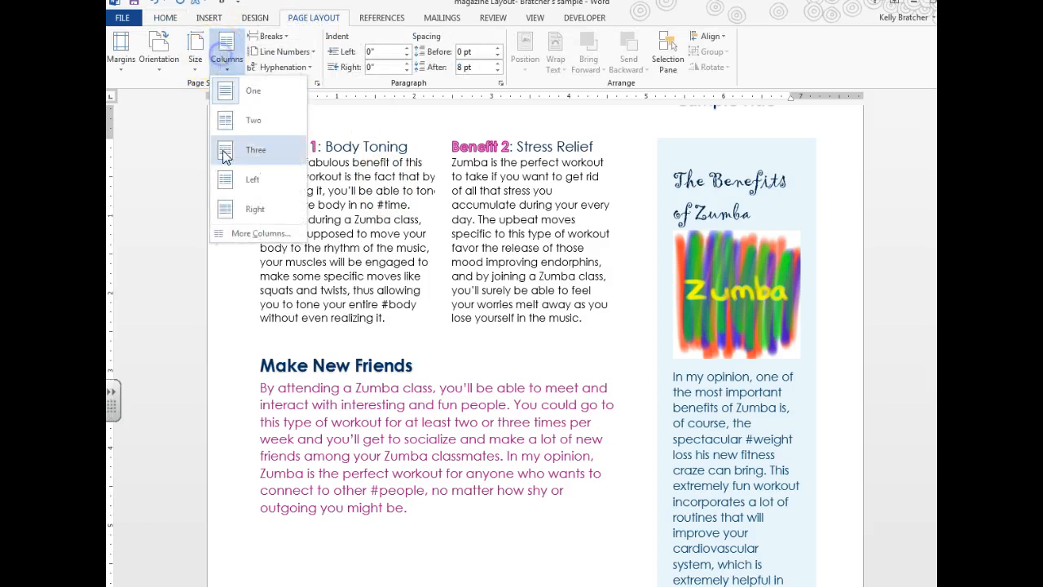
pyautogui.click(231, 233)
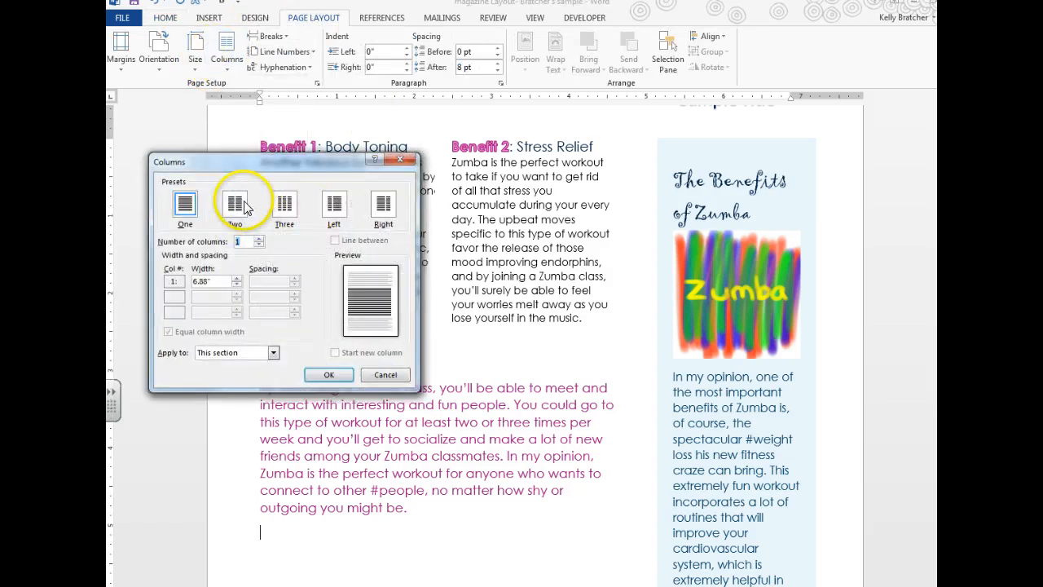
pyautogui.click(234, 205)
pyautogui.click(254, 353)
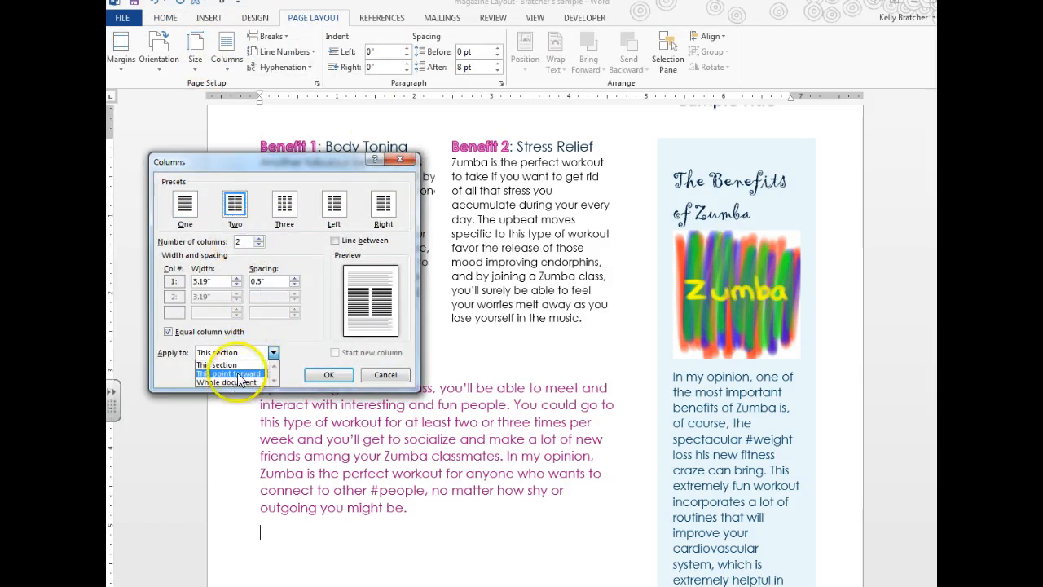
pyautogui.click(237, 373)
pyautogui.click(328, 374)
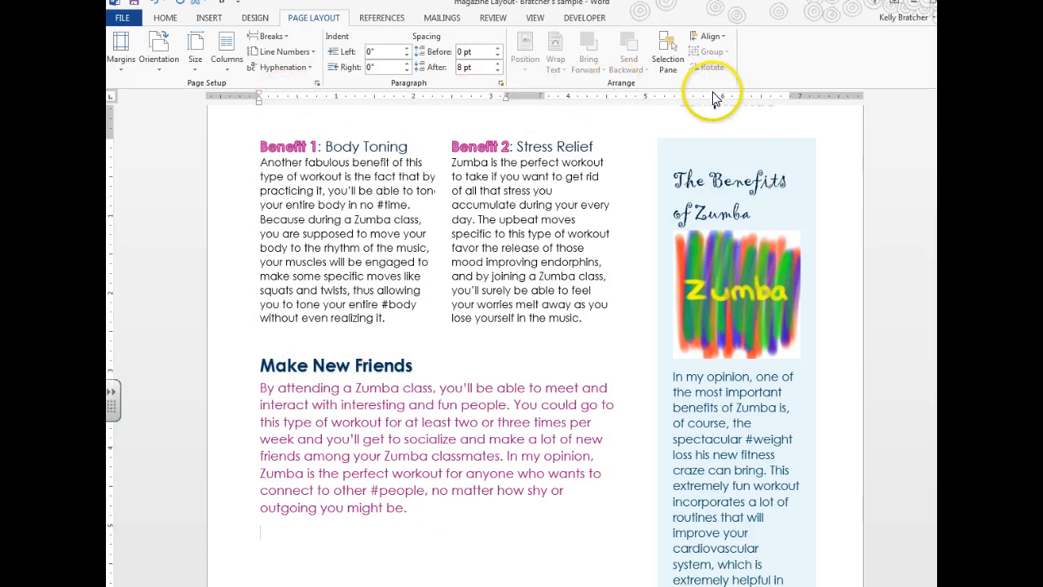
# Step: Change the columns from this point forward to three, then consult the magazine_sidebar example
pyautogui.click(223, 73)
pyautogui.click(259, 231)
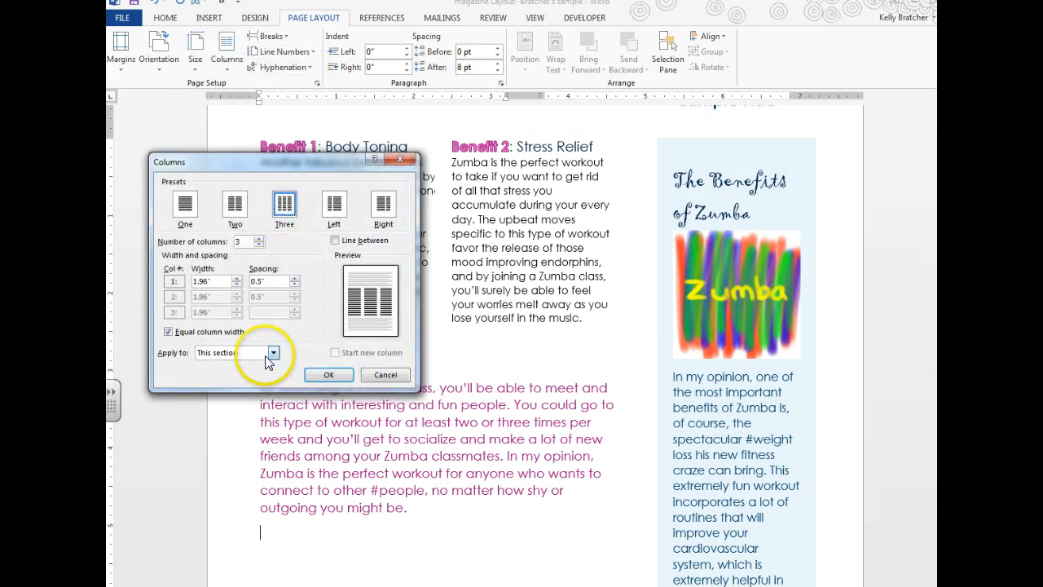
pyautogui.click(273, 352)
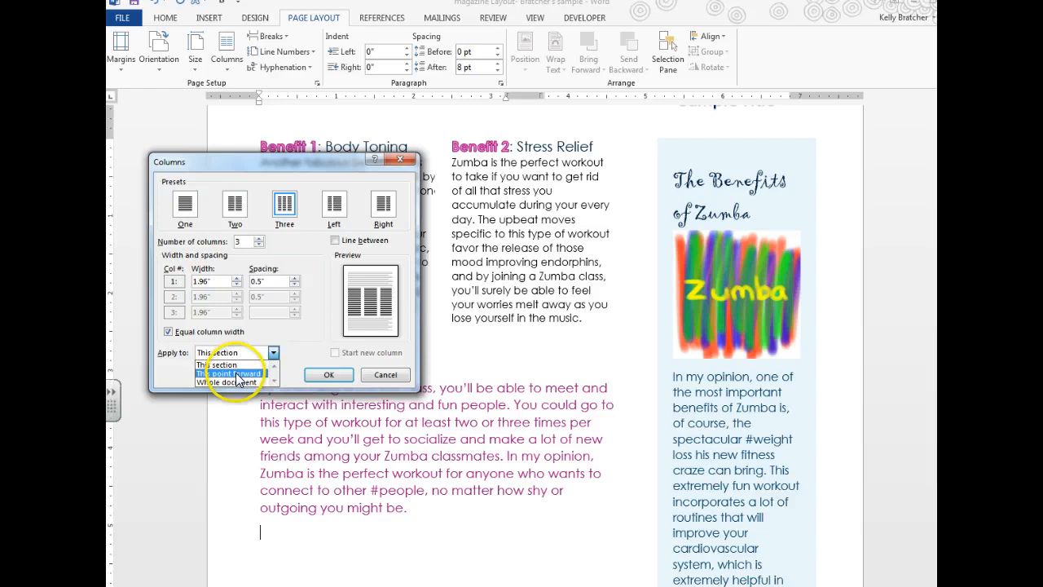
pyautogui.click(236, 373)
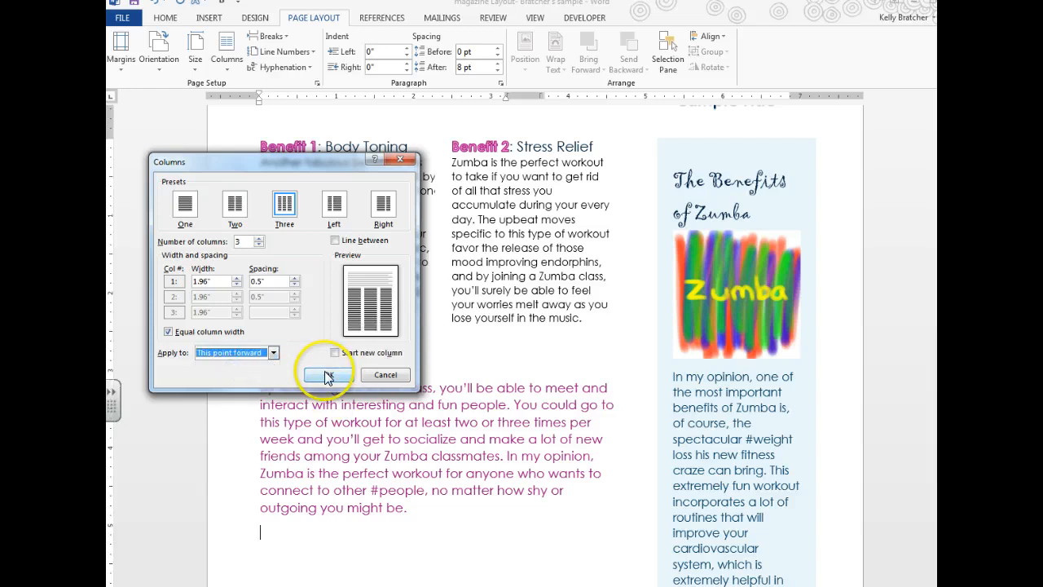
pyautogui.click(326, 374)
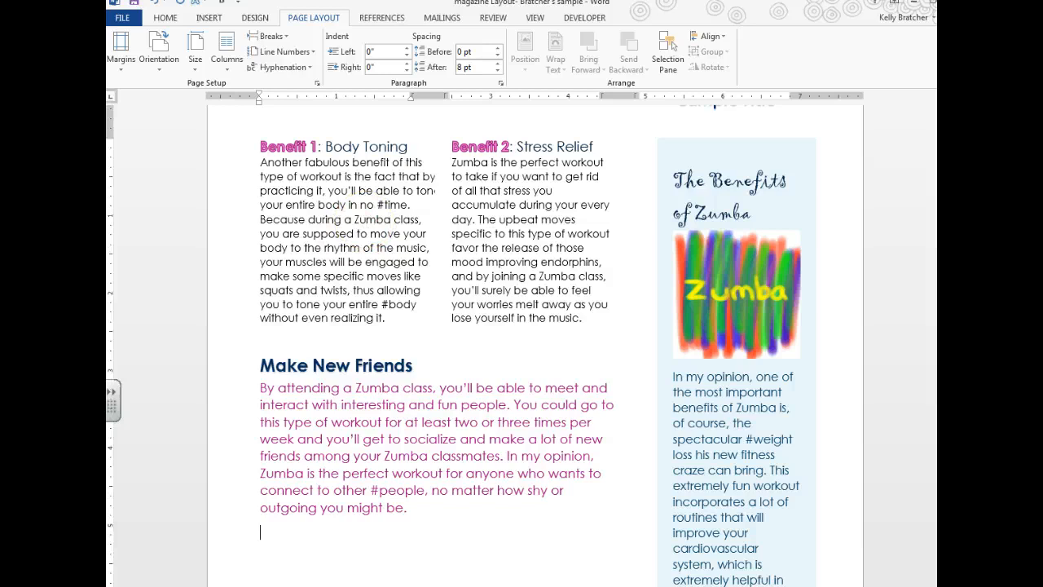
pyautogui.moveTo(330, 586)
pyautogui.click(245, 547)
# Step: After checking the example, apply Heading 2 to the 'Upbeat & Fun' subheading
pyautogui.scroll(-1, 575, 447)
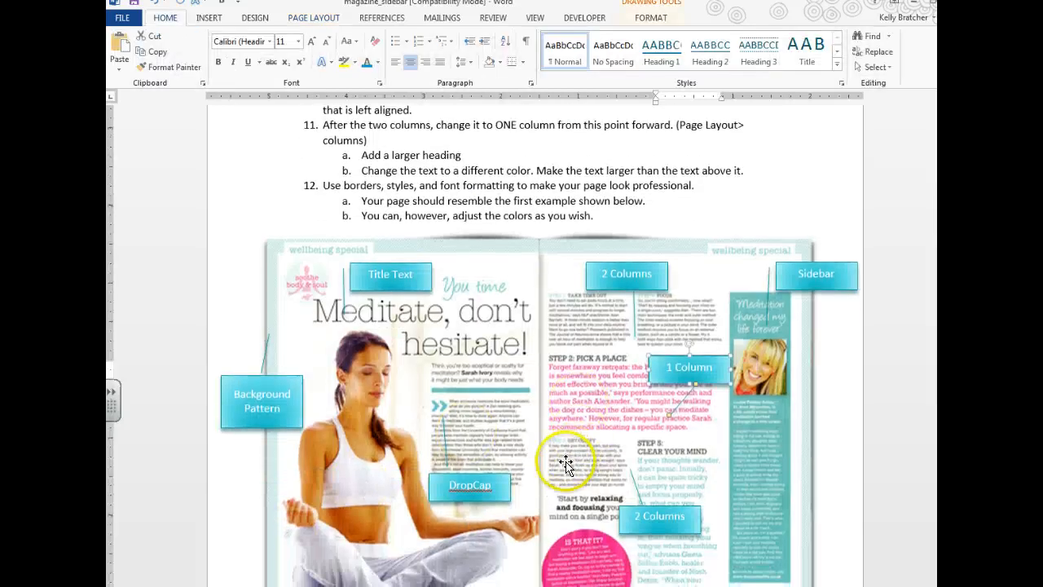
pyautogui.scroll(-2, 566, 464)
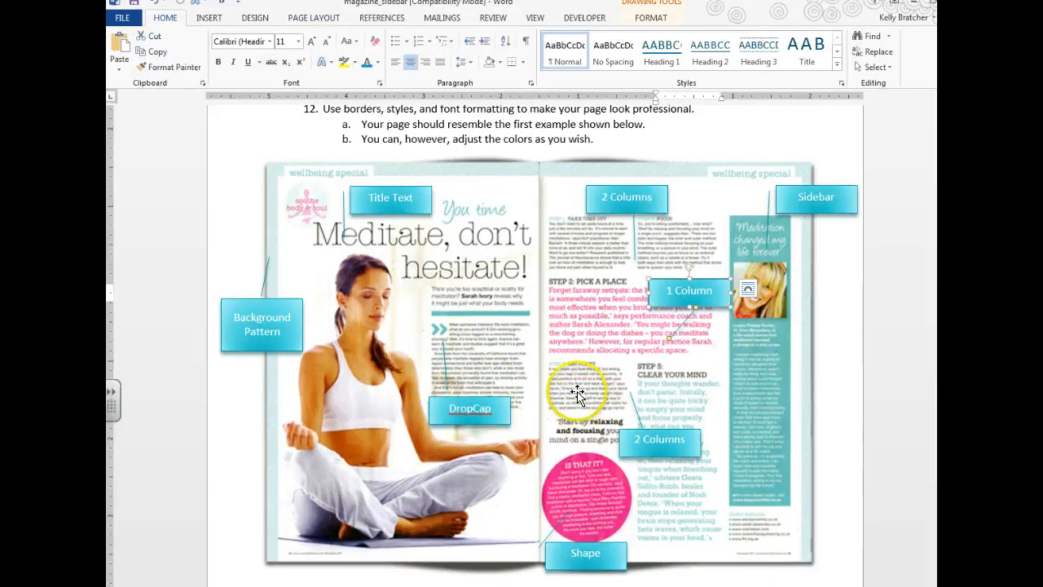
pyautogui.hotkey('alt', 'Tab')
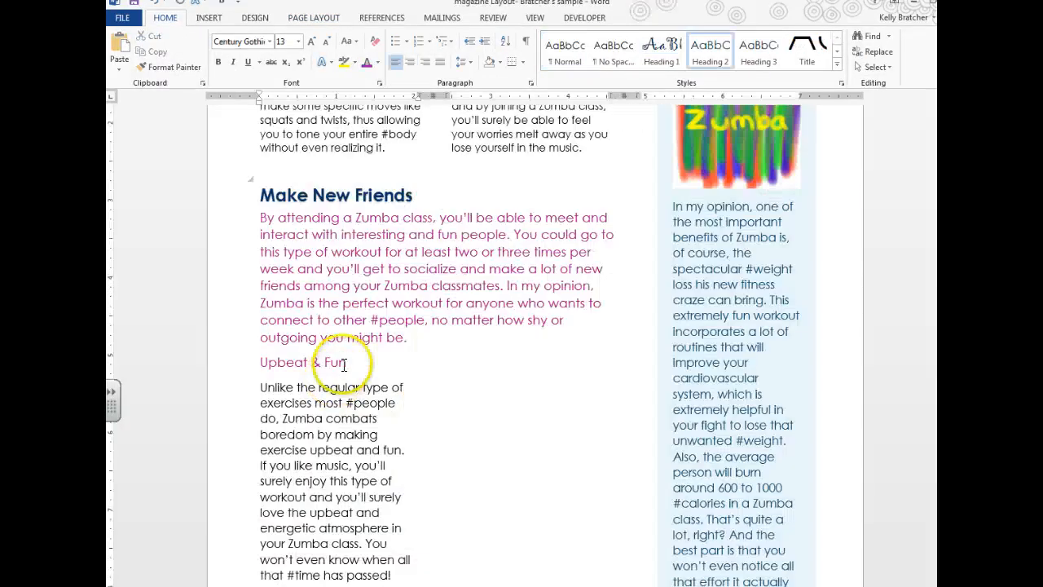
pyautogui.moveTo(347, 363); pyautogui.dragTo(259, 363)
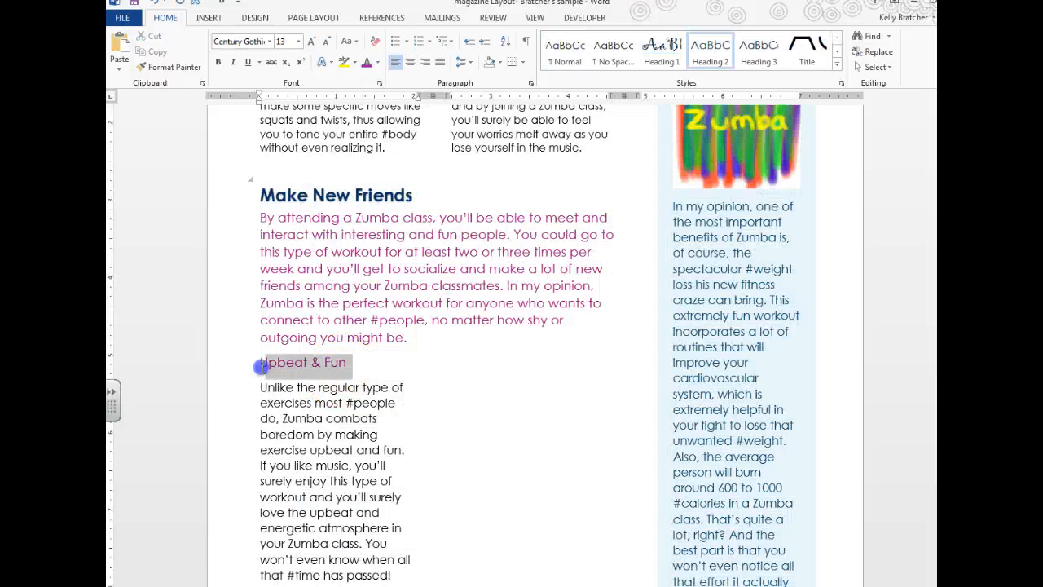
pyautogui.click(698, 58)
pyautogui.scroll(4, 391, 309)
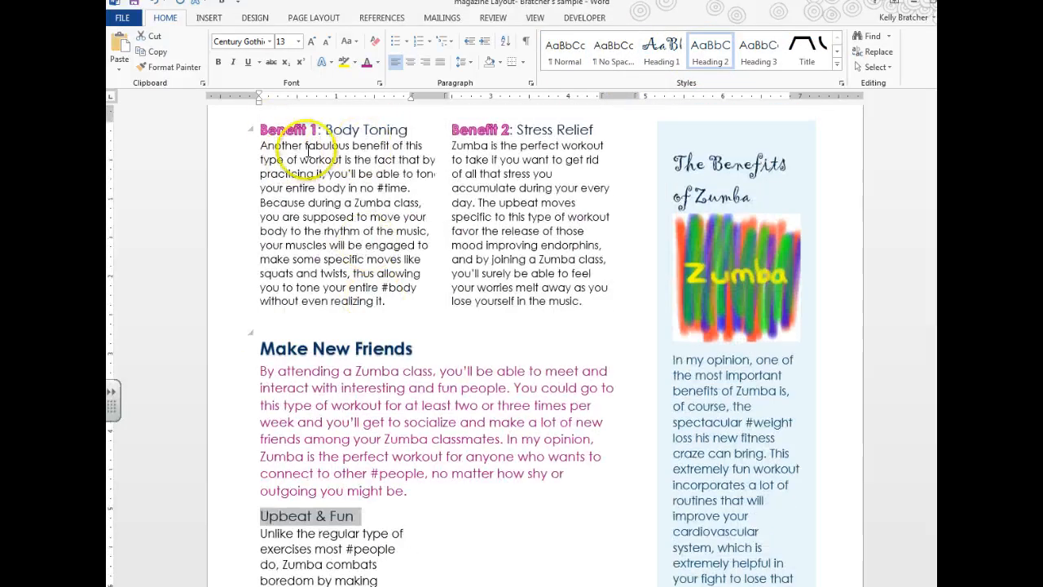
pyautogui.click(263, 516)
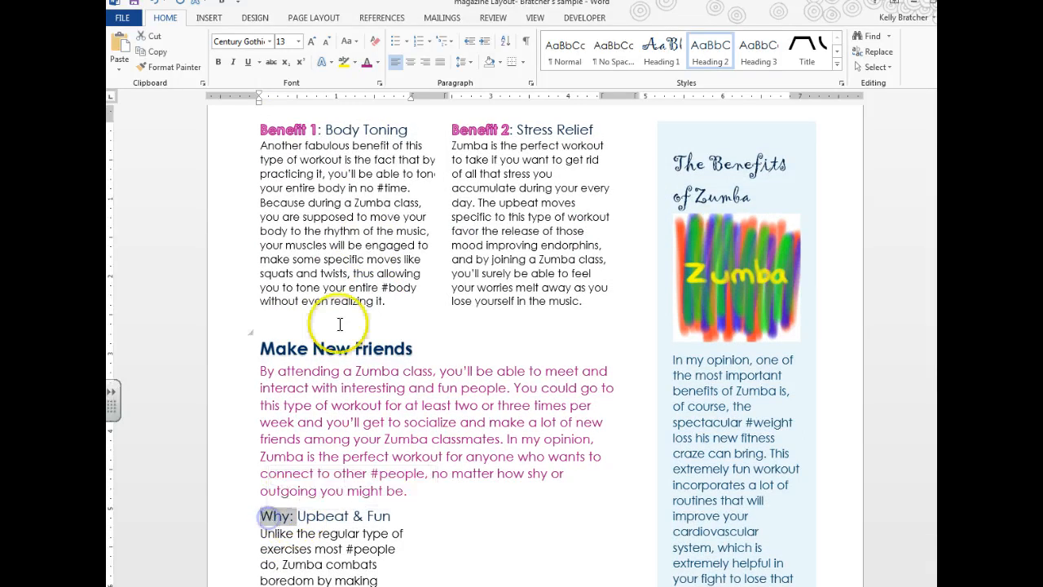
# Step: Apply a pink Text Effects style to 'Why:'
pyautogui.click(322, 68)
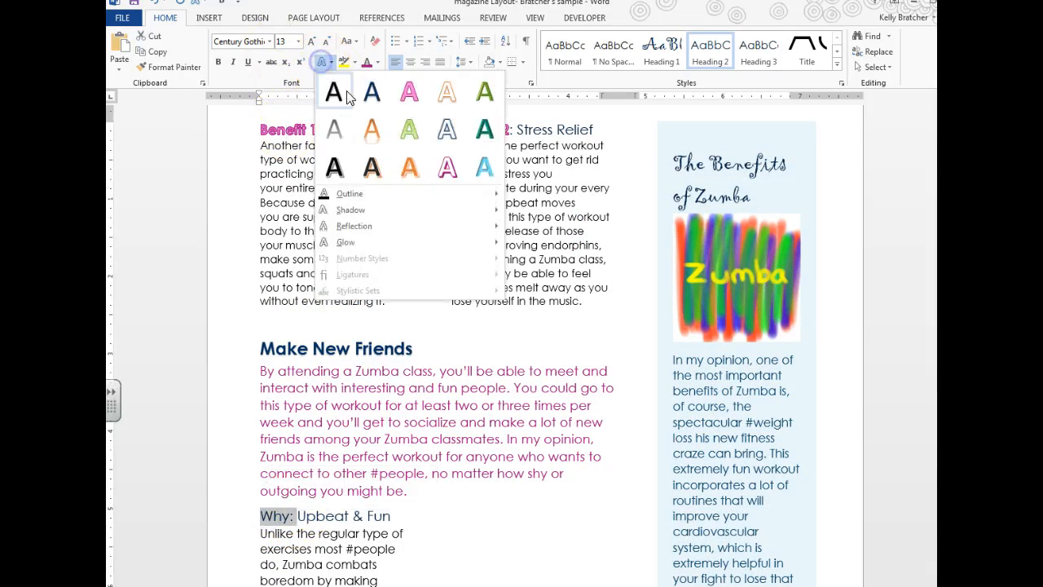
pyautogui.click(407, 89)
pyautogui.click(374, 534)
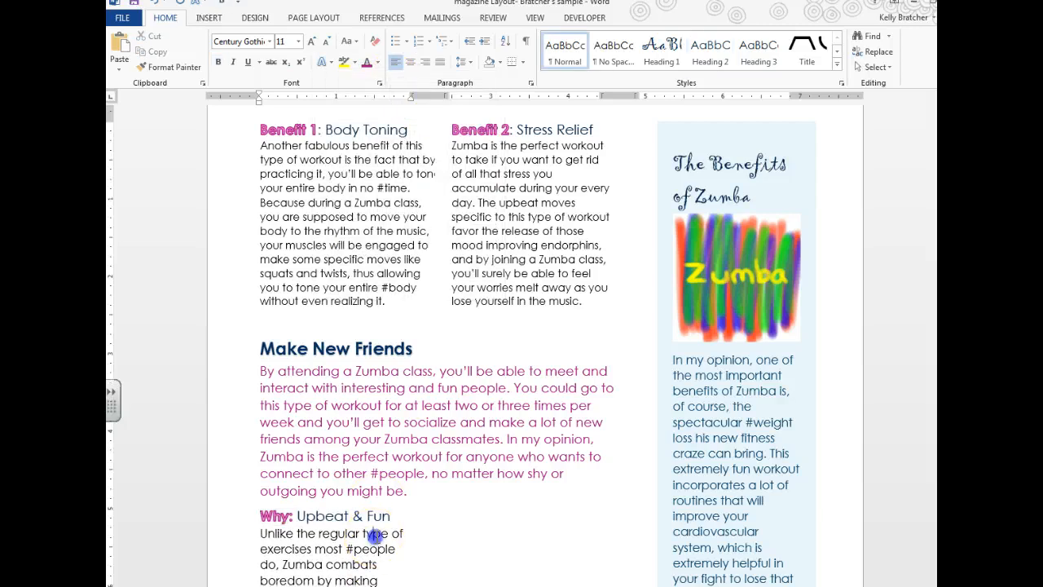
# Step: Shrink the Upbeat & Fun paragraph to 9 pt, then check the magazine_sidebar example
pyautogui.scroll(-1, 333, 528)
pyautogui.moveTo(263, 477); pyautogui.dragTo(417, 526)
pyautogui.click(346, 509)
pyautogui.moveTo(260, 498); pyautogui.dragTo(407, 513)
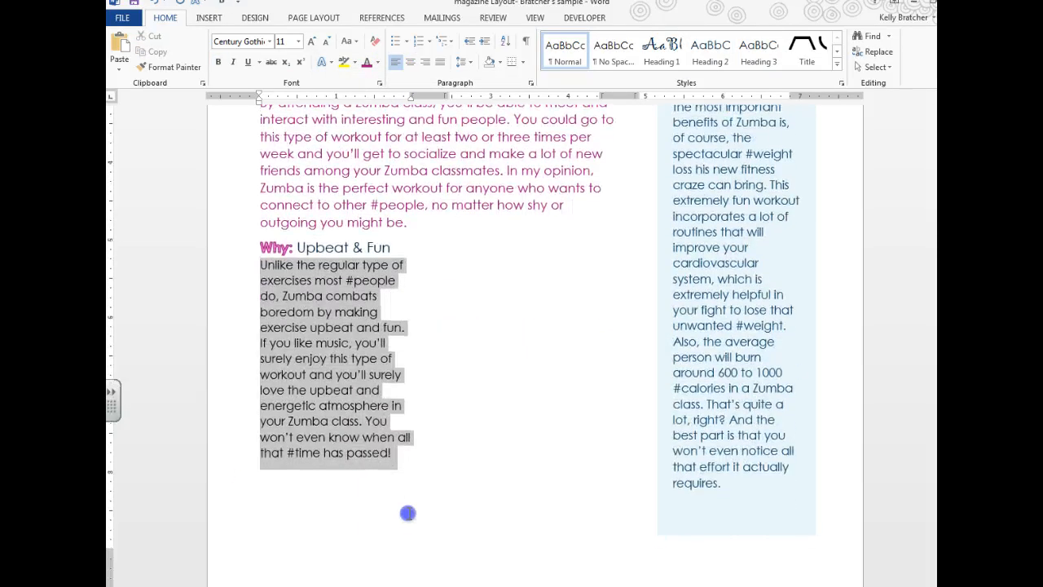
pyautogui.click(326, 42)
pyautogui.click(326, 43)
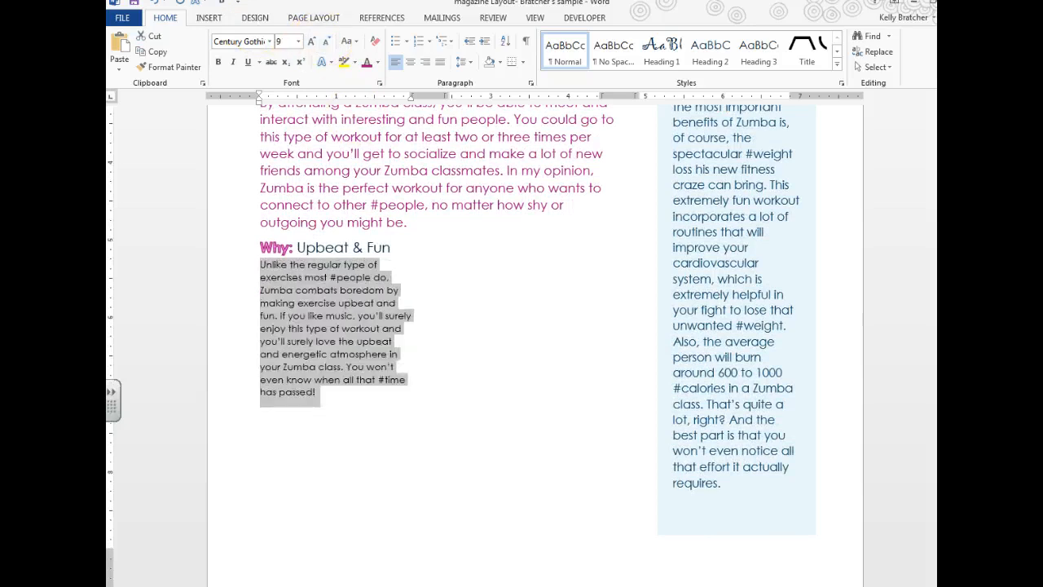
pyautogui.click(330, 585)
pyautogui.click(255, 561)
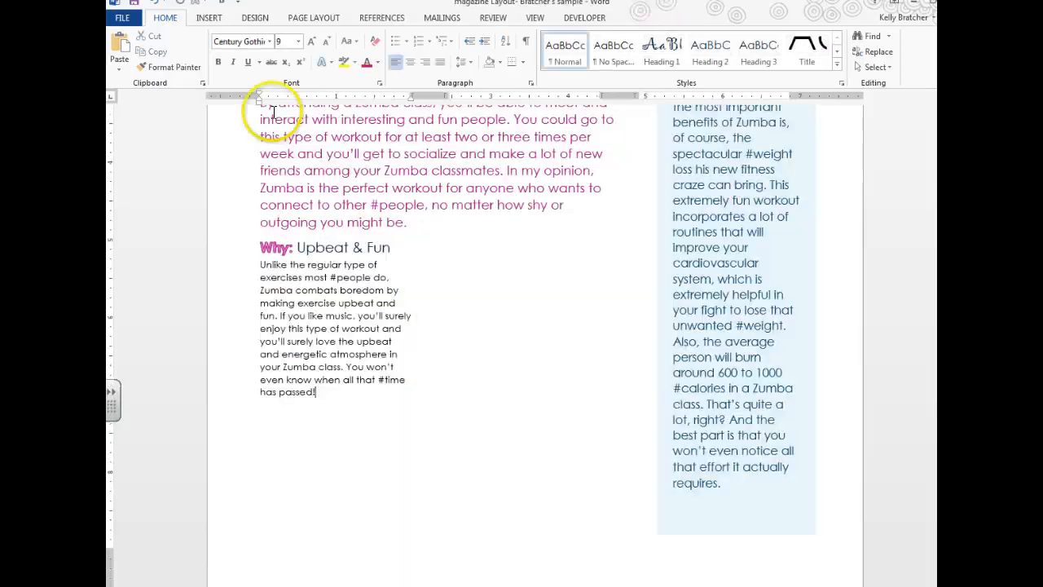
# Step: Insert a column break to start a new column beside Upbeat & Fun
pyautogui.click(319, 18)
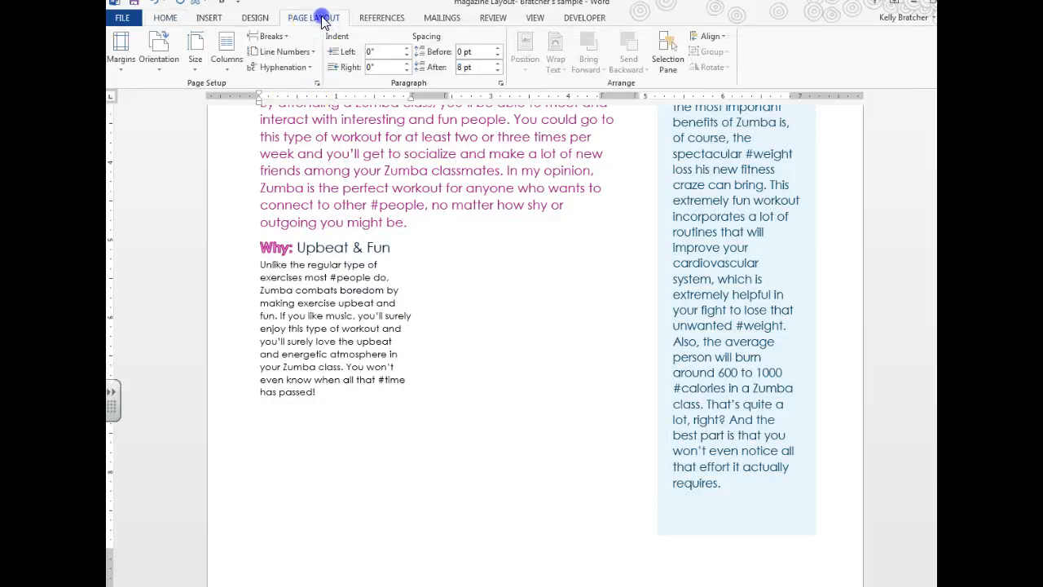
pyautogui.click(278, 39)
pyautogui.click(317, 119)
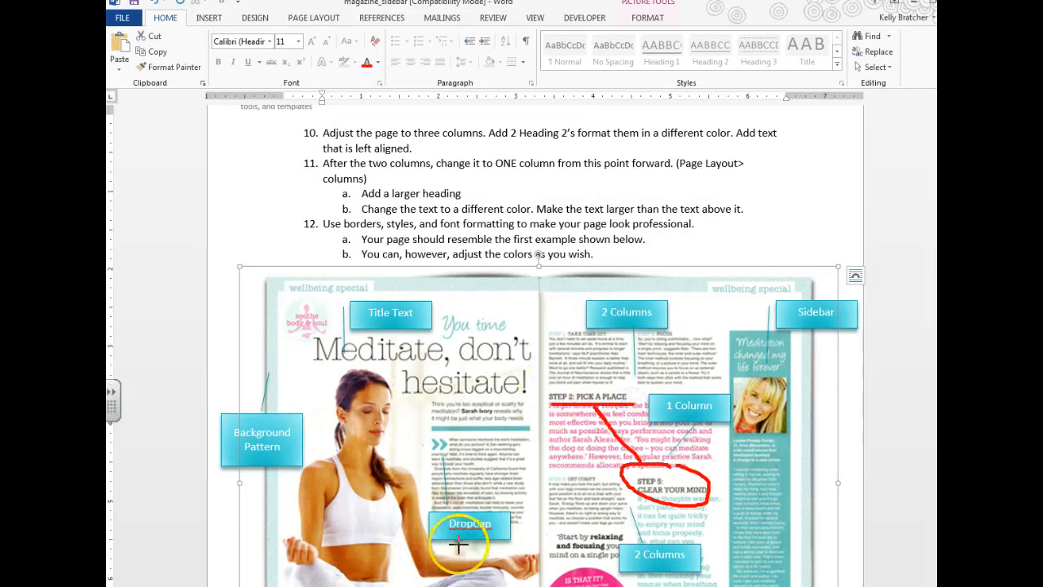
# Step: Back in Magazine Layout, select the Build your Confidence heading, then return to the Make New Friends heading
pyautogui.press('Escape')
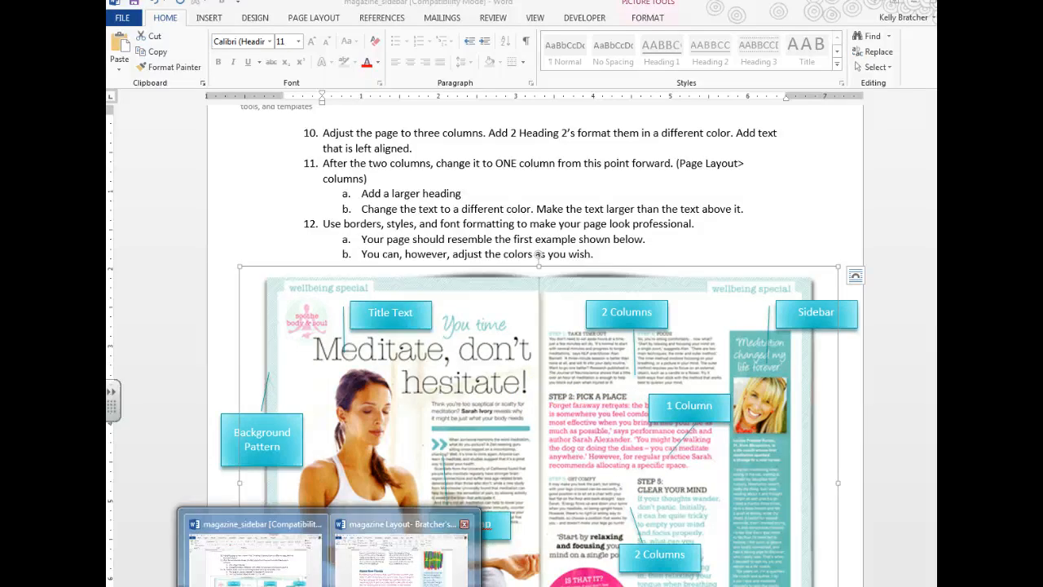
pyautogui.click(399, 544)
pyautogui.moveTo(450, 398); pyautogui.dragTo(554, 399)
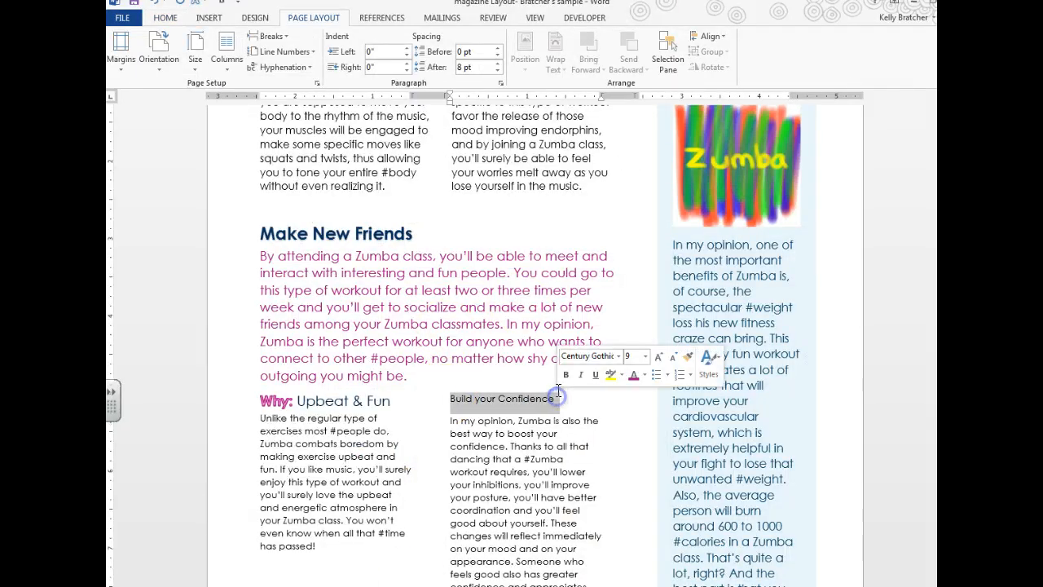
pyautogui.click(287, 234)
pyautogui.click(164, 17)
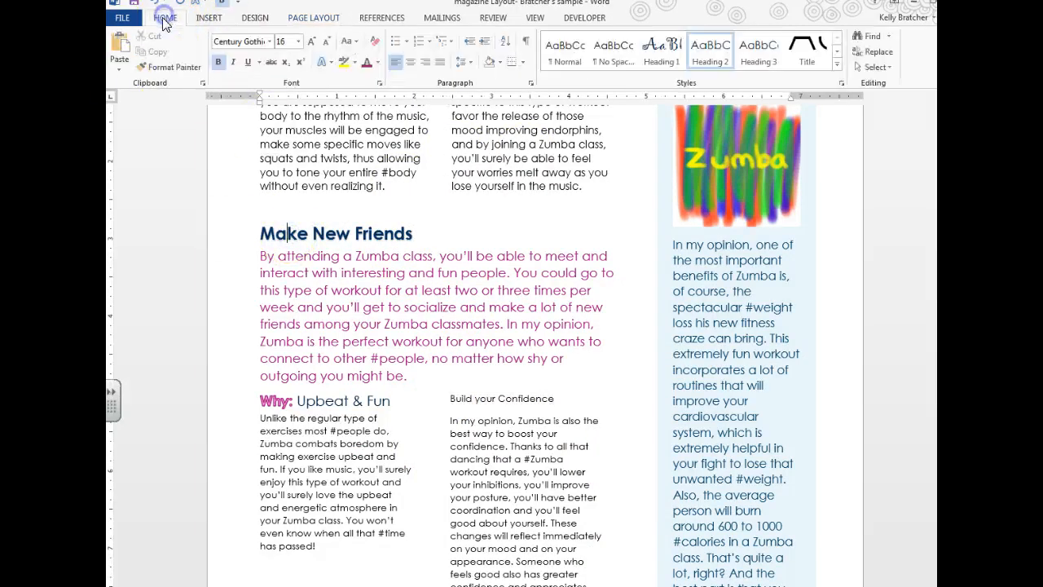
# Step: Copy the Make New Friends heading format onto 'Build your Confidence' and shrink it to 12 pt
pyautogui.click(169, 71)
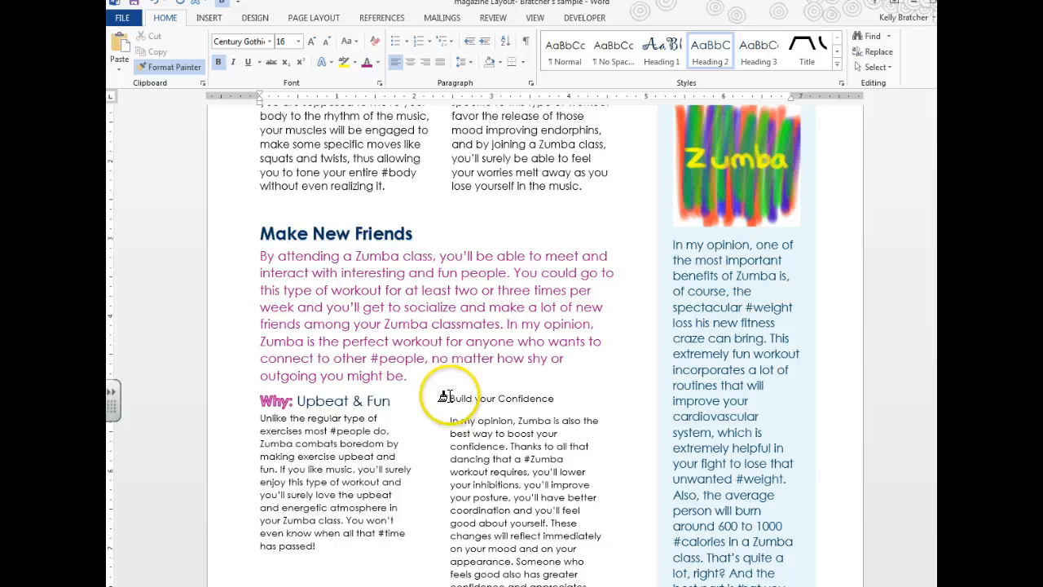
pyautogui.moveTo(439, 398); pyautogui.dragTo(552, 400)
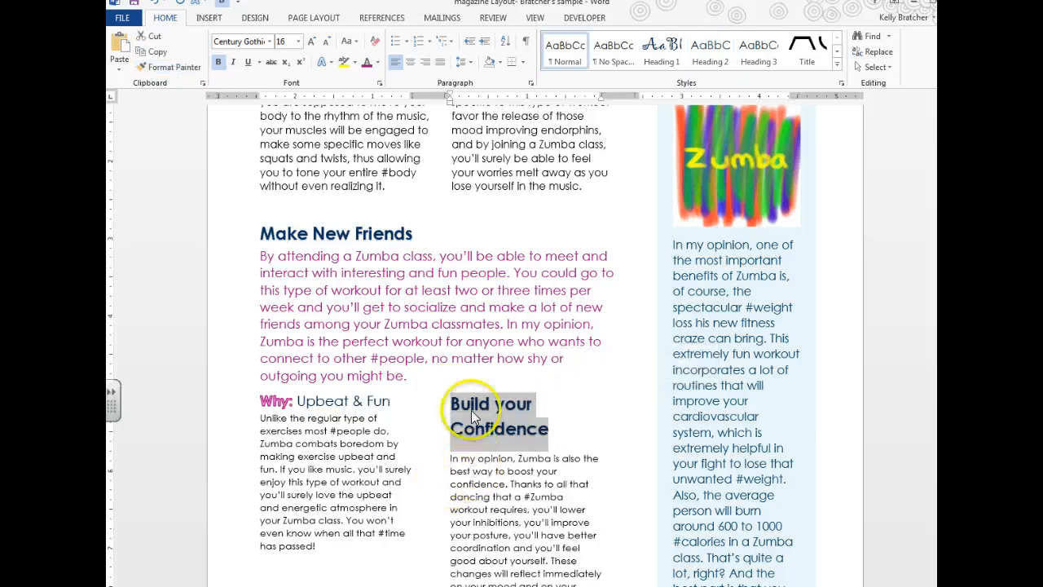
pyautogui.click(326, 41)
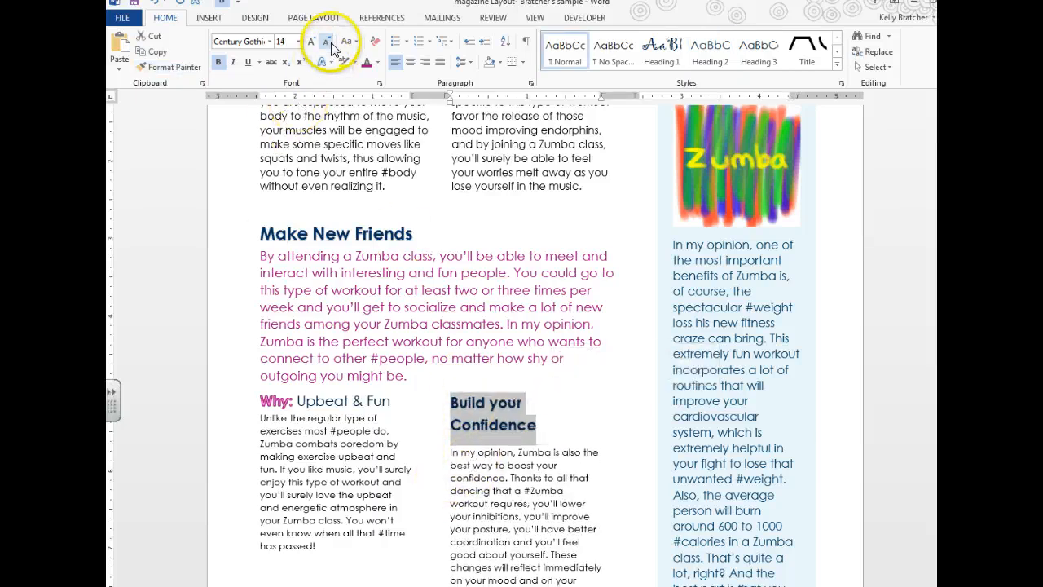
pyautogui.click(326, 42)
pyautogui.click(529, 450)
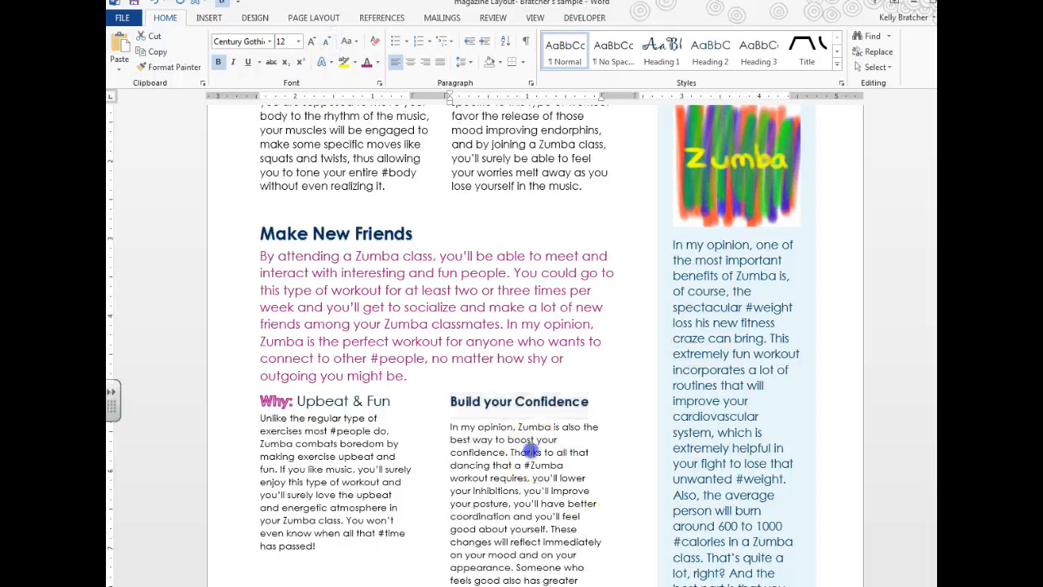
pyautogui.scroll(-3, 486, 497)
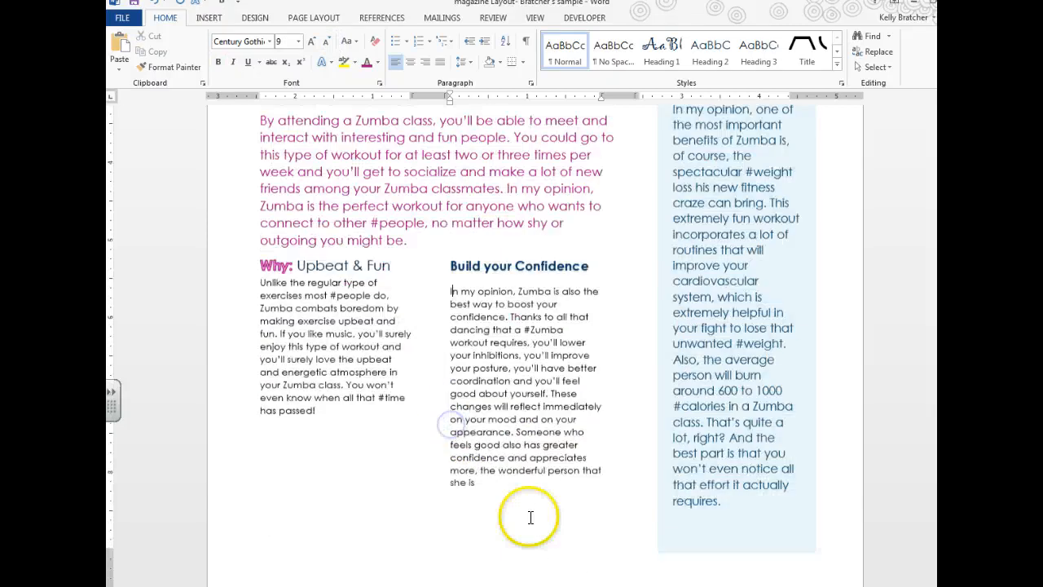
# Step: Check the magazine_sidebar example, then return to the Magazine Layout document
pyautogui.moveTo(330, 585)
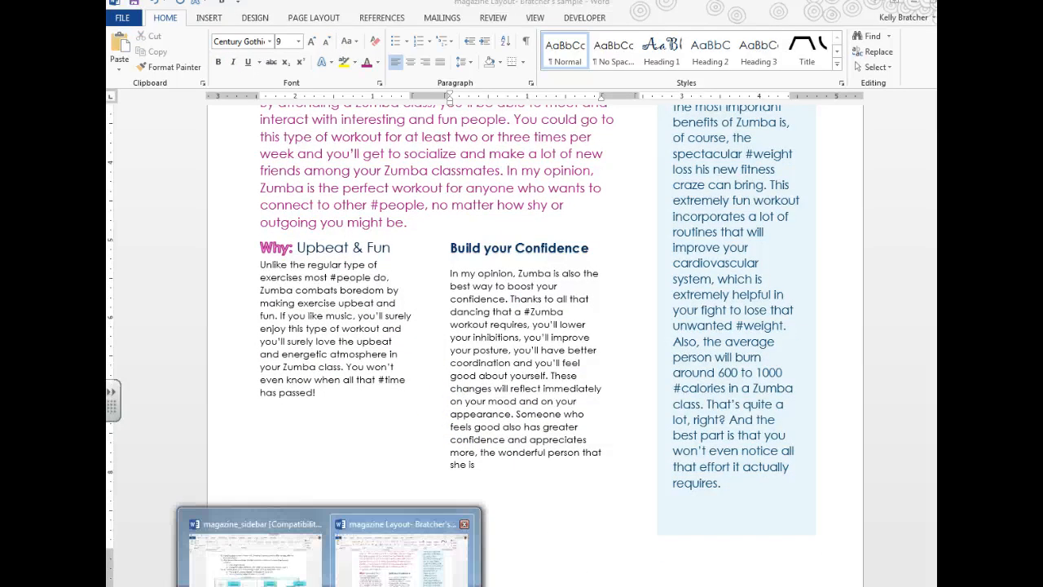
pyautogui.click(254, 555)
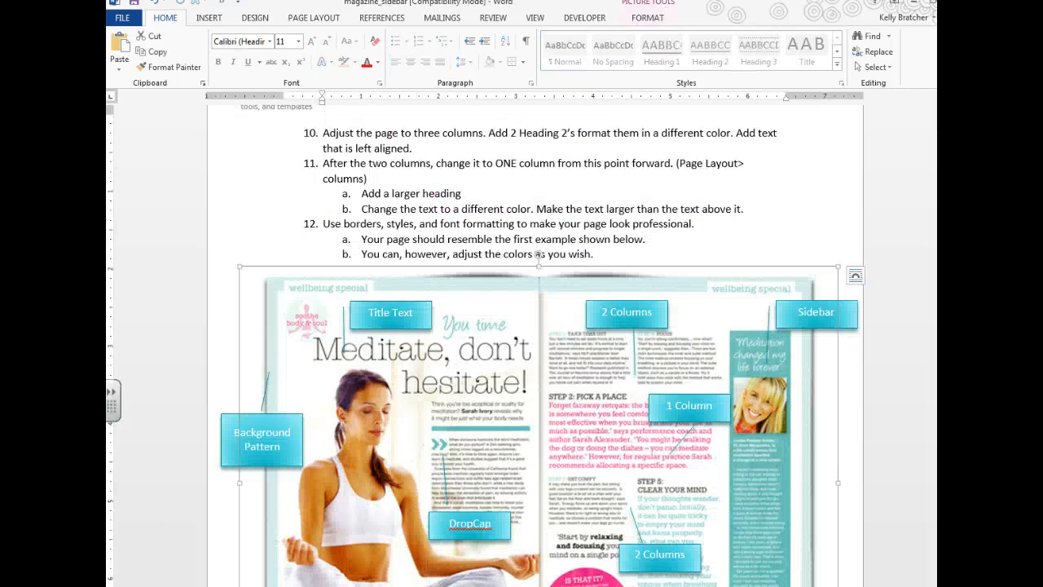
pyautogui.moveTo(330, 583)
pyautogui.click(383, 530)
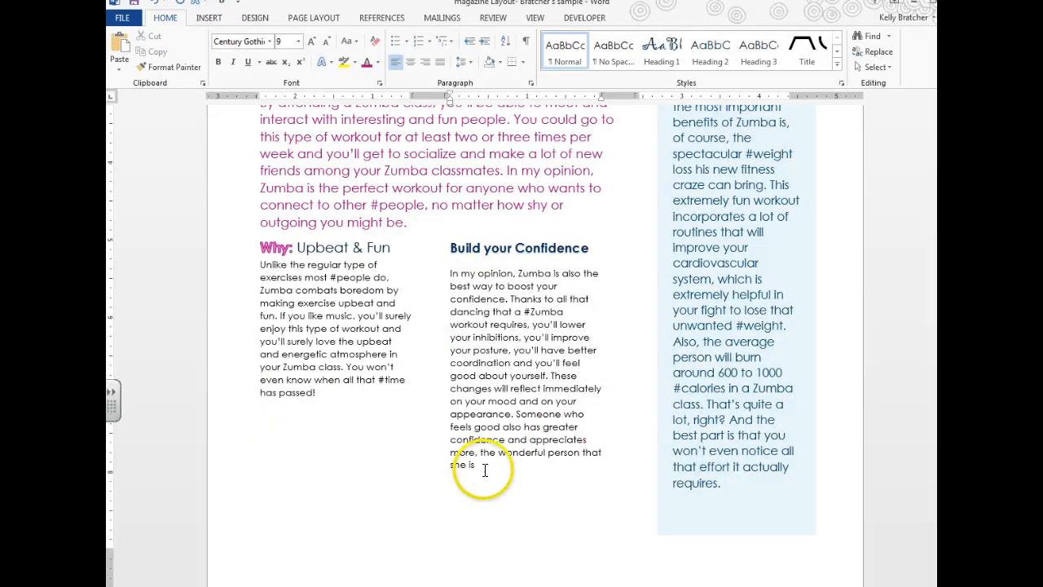
# Step: Enlarge the Build your Confidence paragraph to 11 pt and colour it dark turquoise
pyautogui.moveTo(484, 470); pyautogui.dragTo(444, 274)
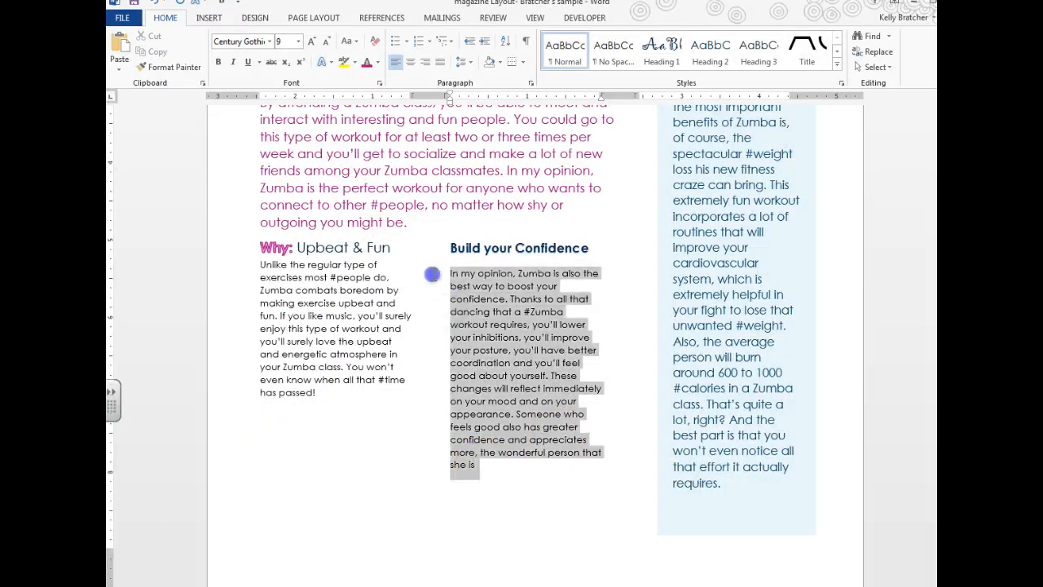
pyautogui.click(317, 42)
pyautogui.click(312, 44)
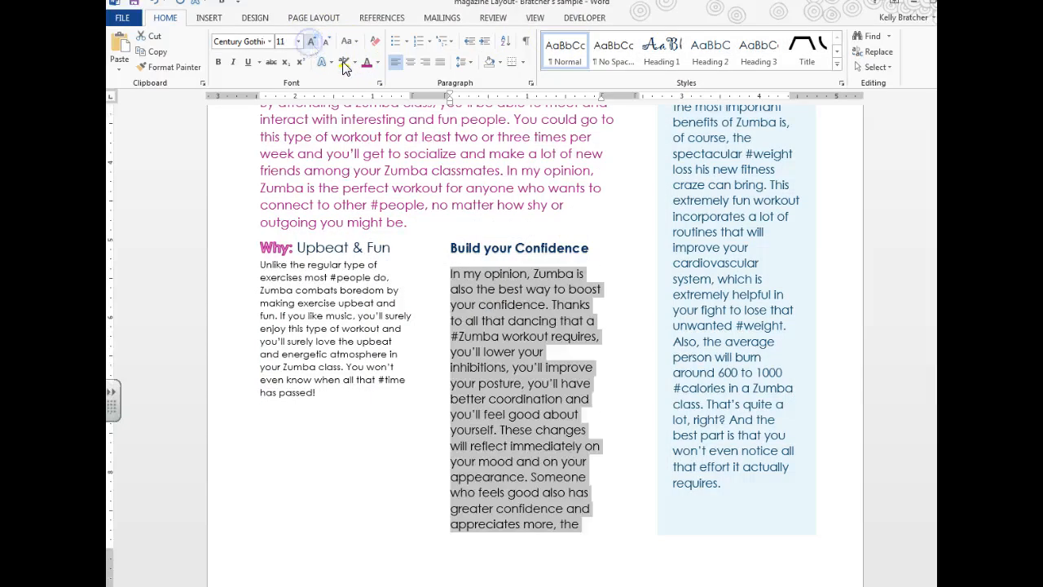
pyautogui.click(376, 63)
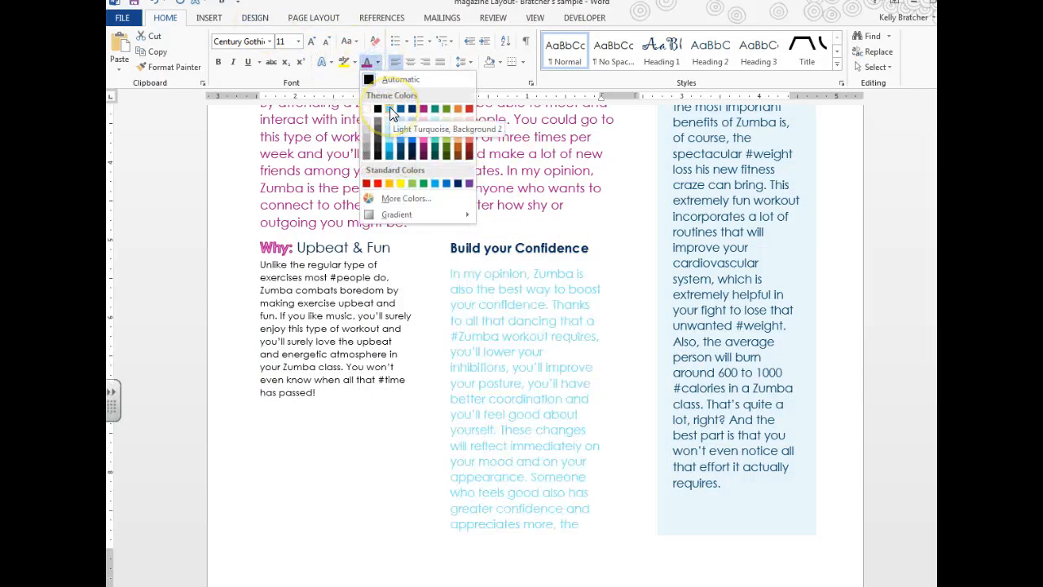
pyautogui.click(389, 145)
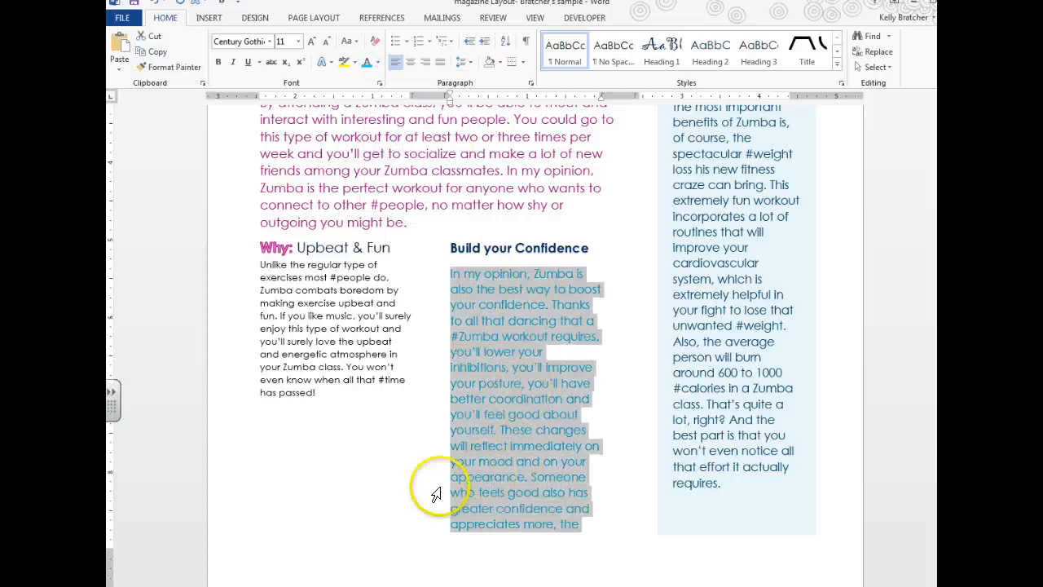
# Step: Scroll through the magazine_sidebar example for comparison, then go back to Magazine Layout
pyautogui.click(326, 585)
pyautogui.click(255, 562)
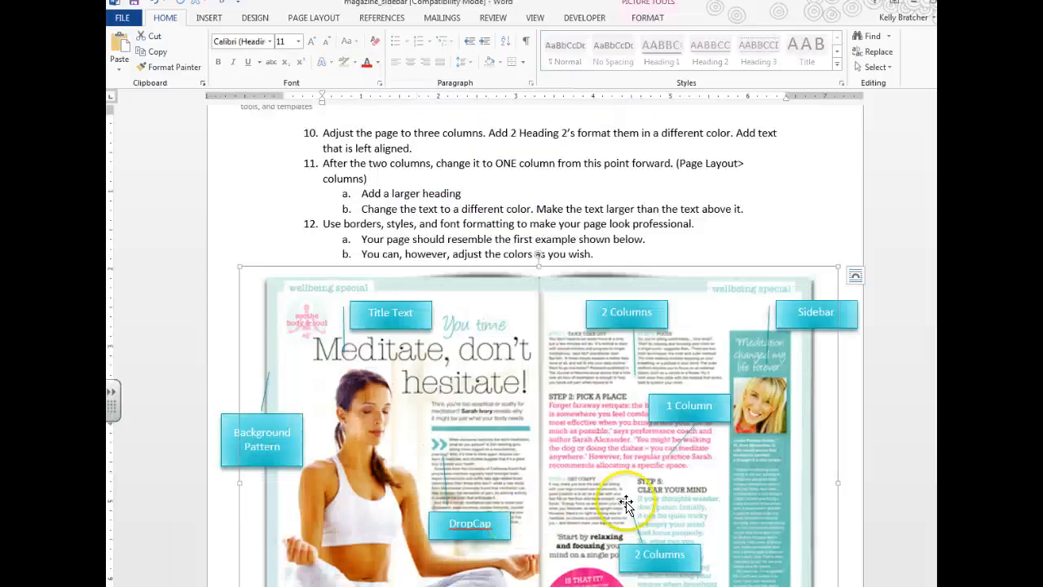
pyautogui.scroll(-3, 656, 507)
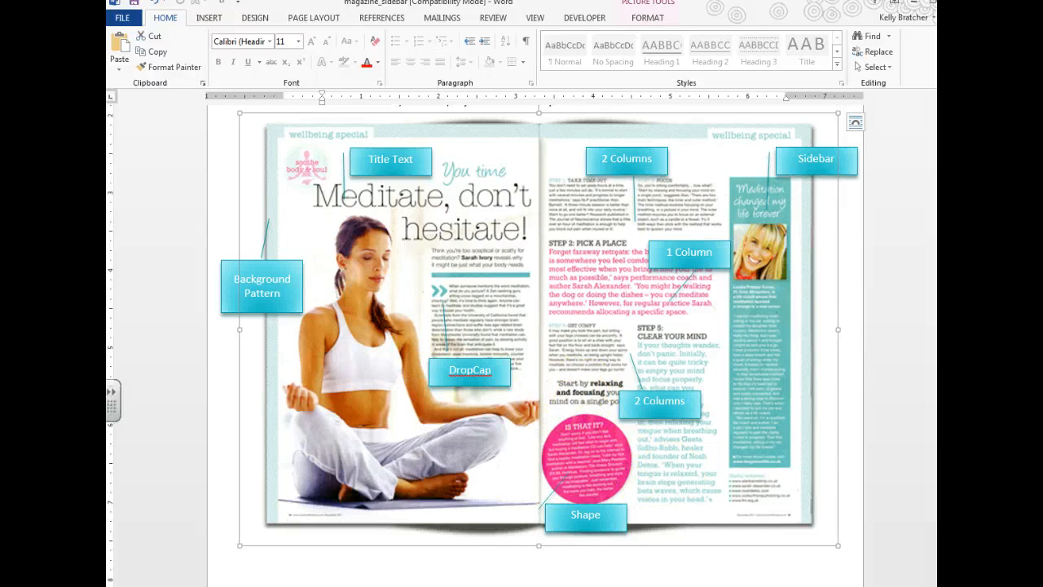
pyautogui.moveTo(330, 585)
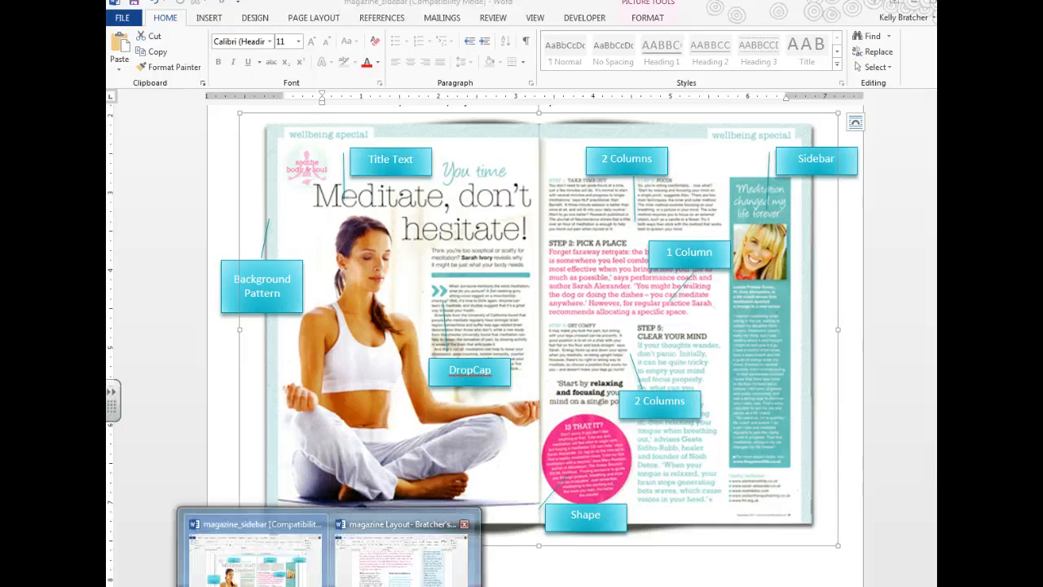
pyautogui.click(406, 555)
pyautogui.click(325, 457)
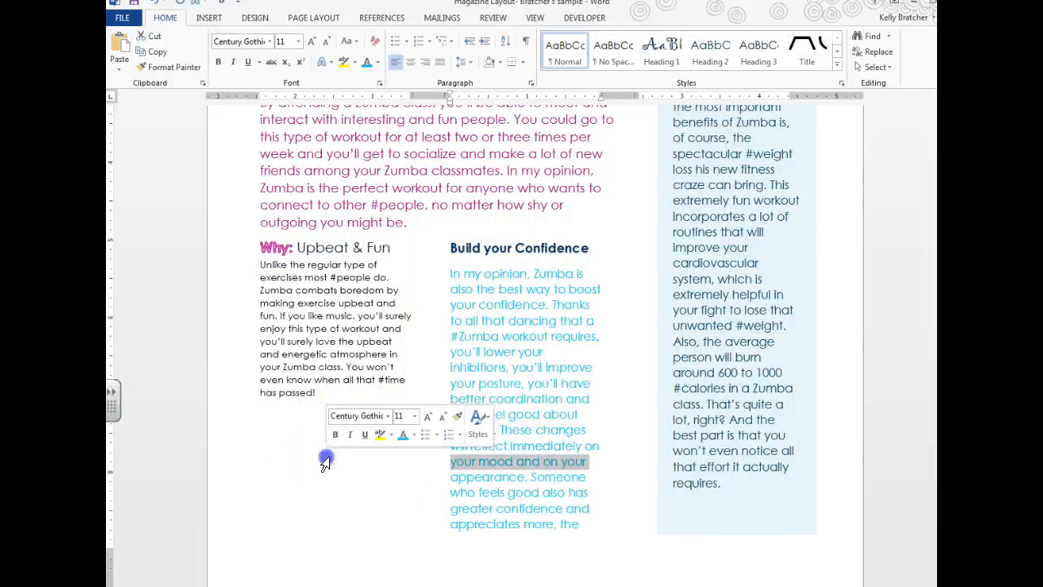
# Step: Draw an oval circle below the Upbeat & Fun paragraph and give it a pink gradient style
pyautogui.click(209, 18)
pyautogui.click(287, 50)
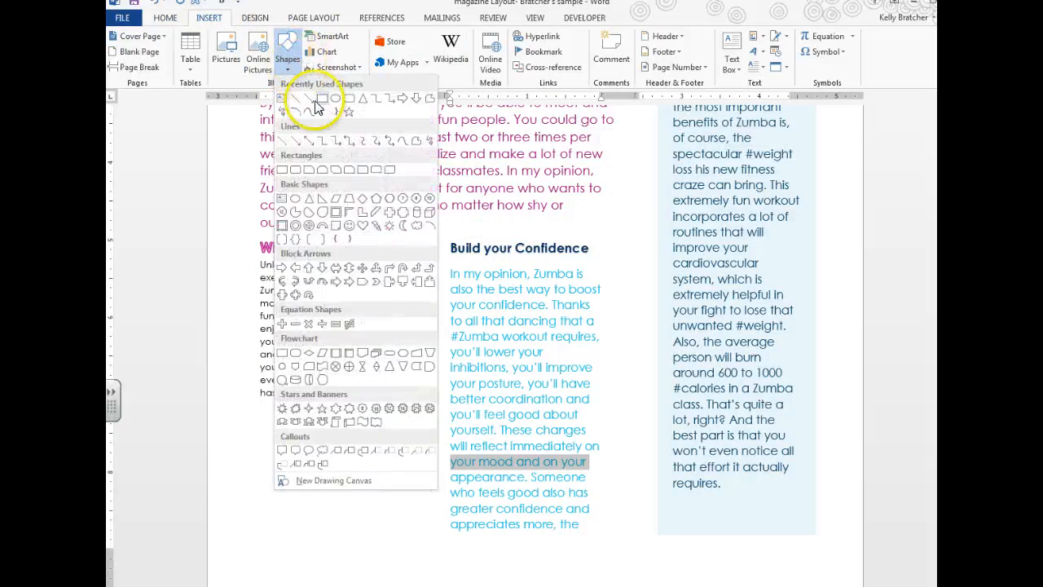
pyautogui.click(316, 106)
pyautogui.scroll(-2, 263, 414)
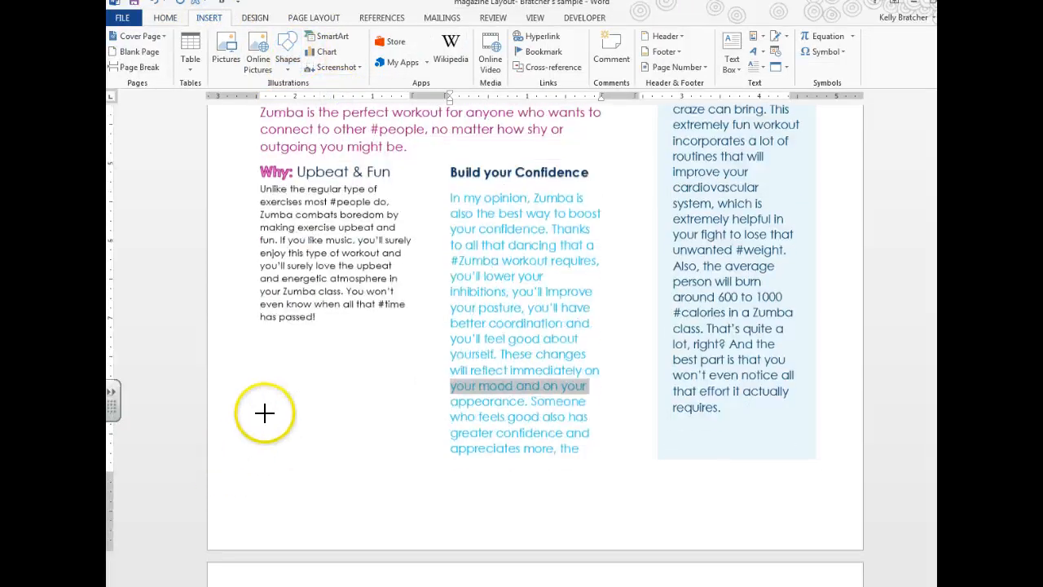
pyautogui.moveTo(262, 399); pyautogui.dragTo(409, 521)
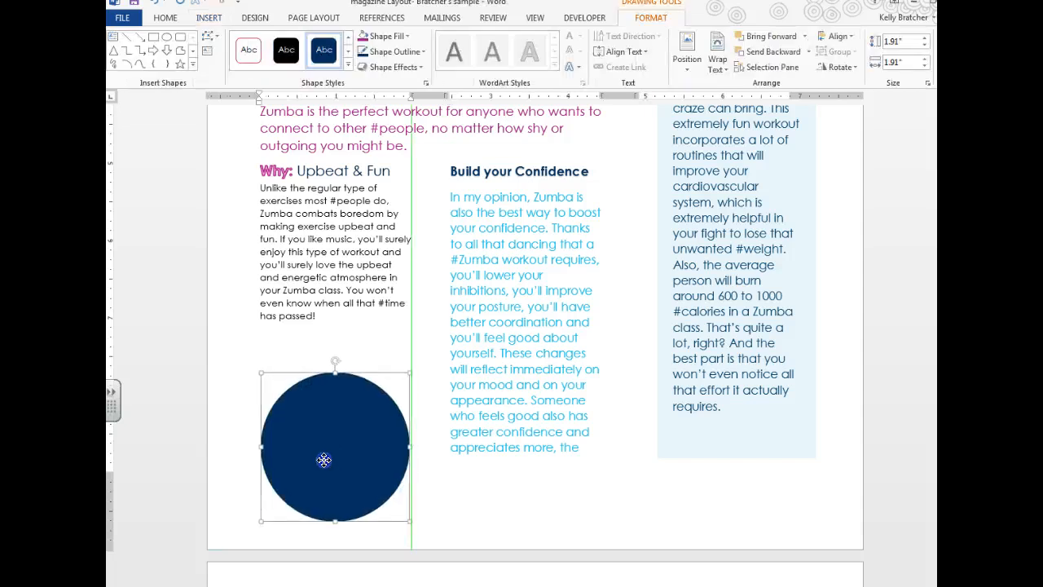
pyautogui.moveTo(324, 459)
pyautogui.mouseDown()
pyautogui.moveTo(312, 461)
pyautogui.moveTo(324, 461)
pyautogui.mouseUp()
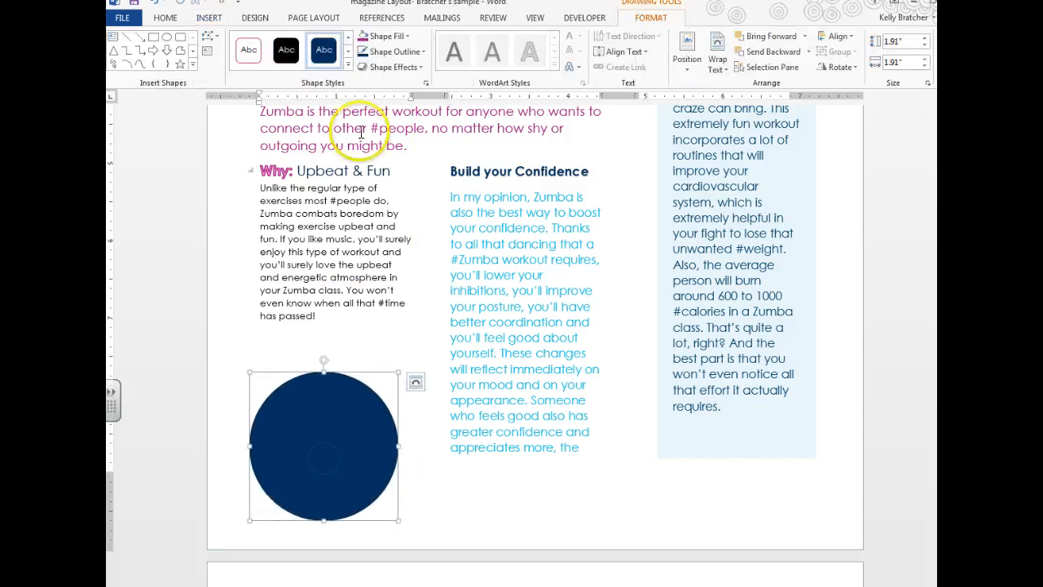
pyautogui.click(348, 67)
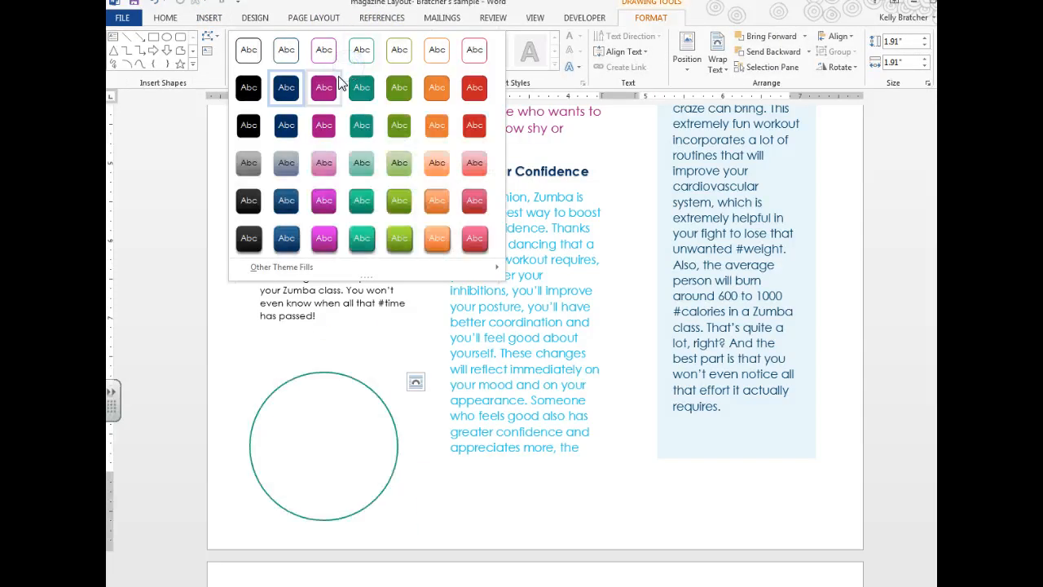
pyautogui.click(324, 237)
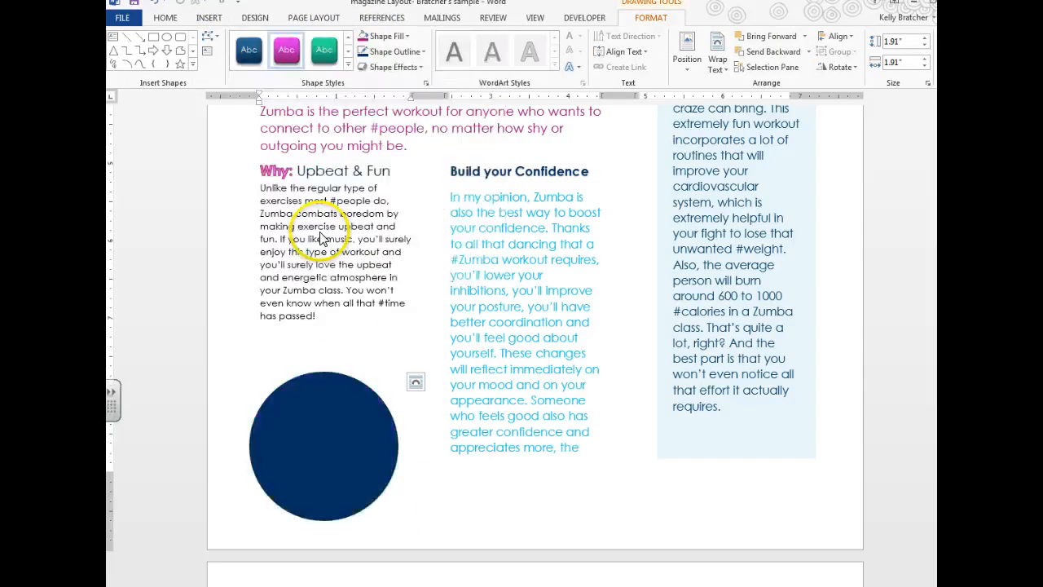
pyautogui.click(285, 348)
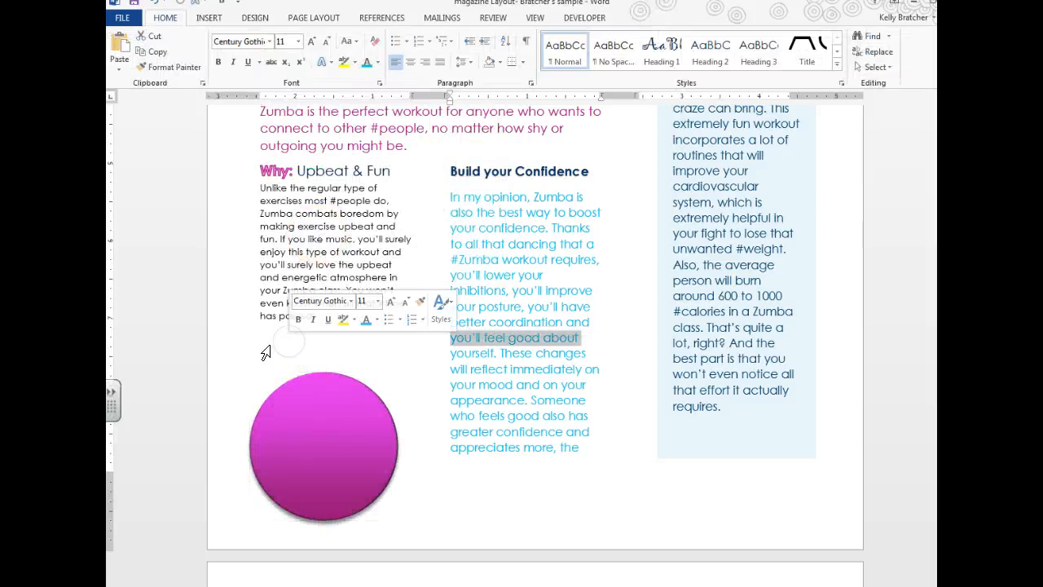
# Step: Insert the Ion Quote (Light) text box from the Building Blocks Organizer above the pink circle
pyautogui.click(209, 20)
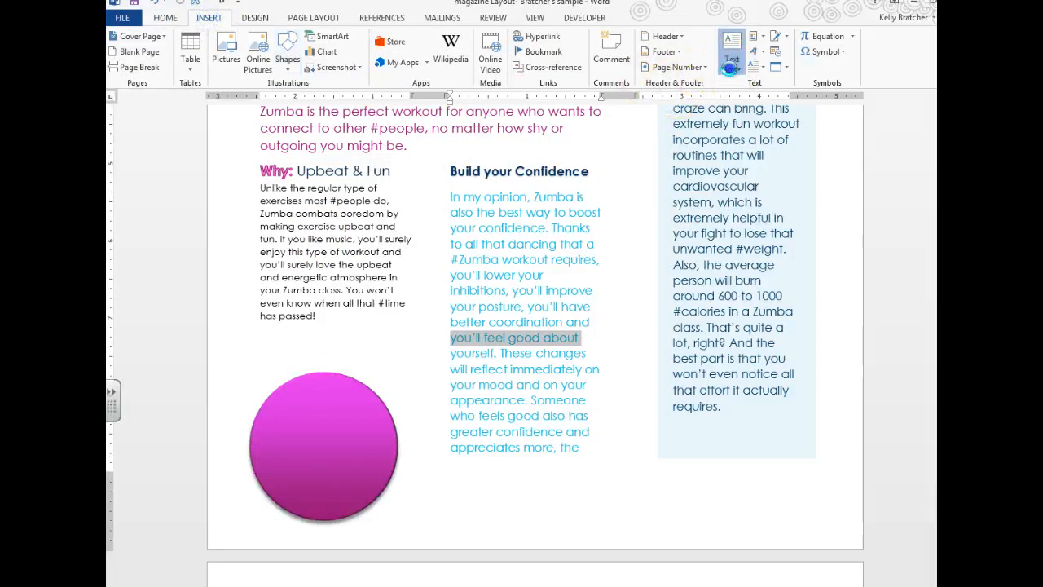
pyautogui.click(730, 69)
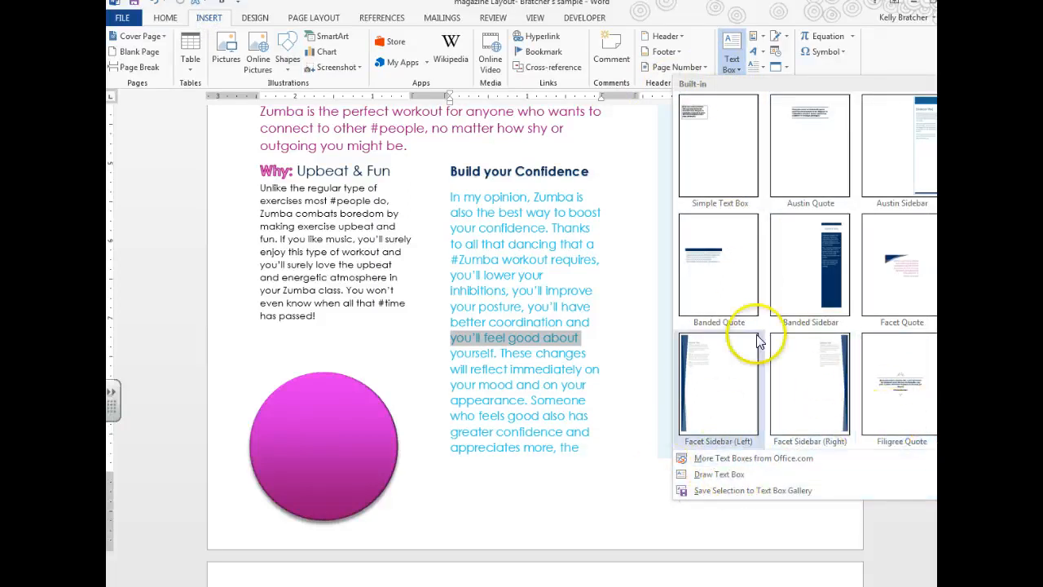
pyautogui.click(755, 39)
pyautogui.click(754, 39)
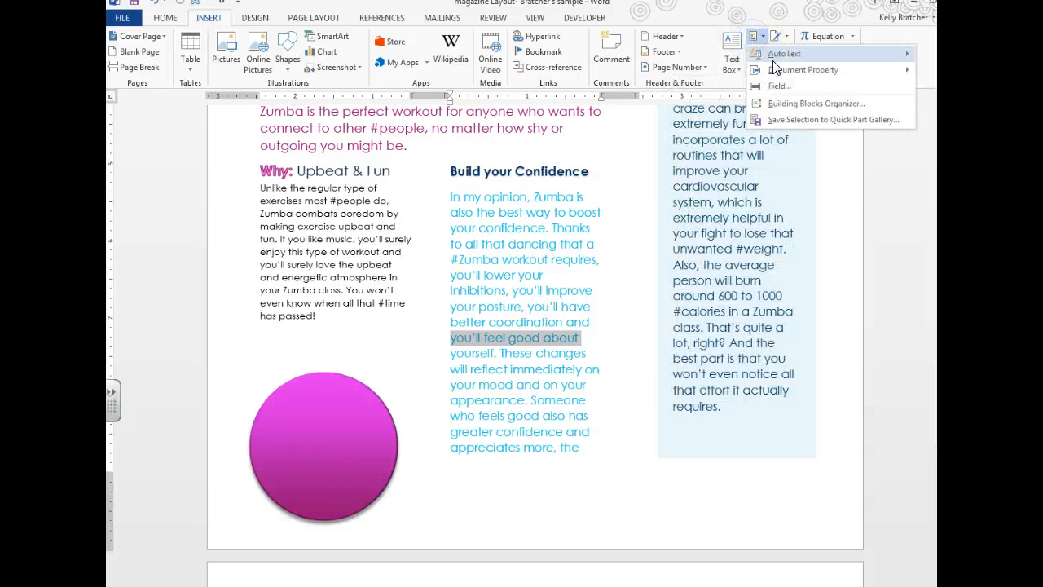
pyautogui.click(796, 104)
pyautogui.scroll(-6, 396, 361)
pyautogui.click(396, 361)
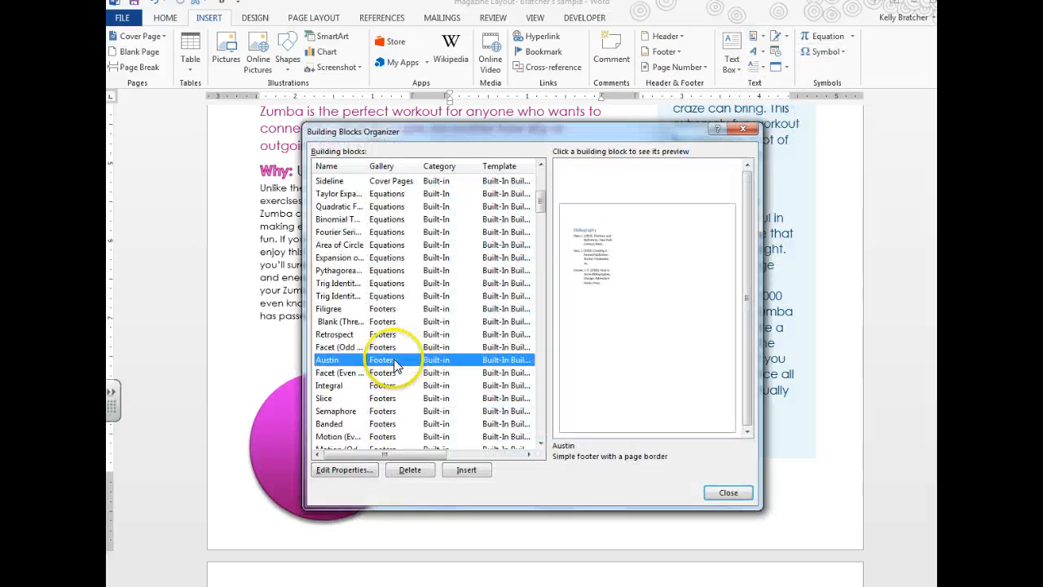
pyautogui.scroll(-12, 394, 371)
pyautogui.scroll(-20, 394, 375)
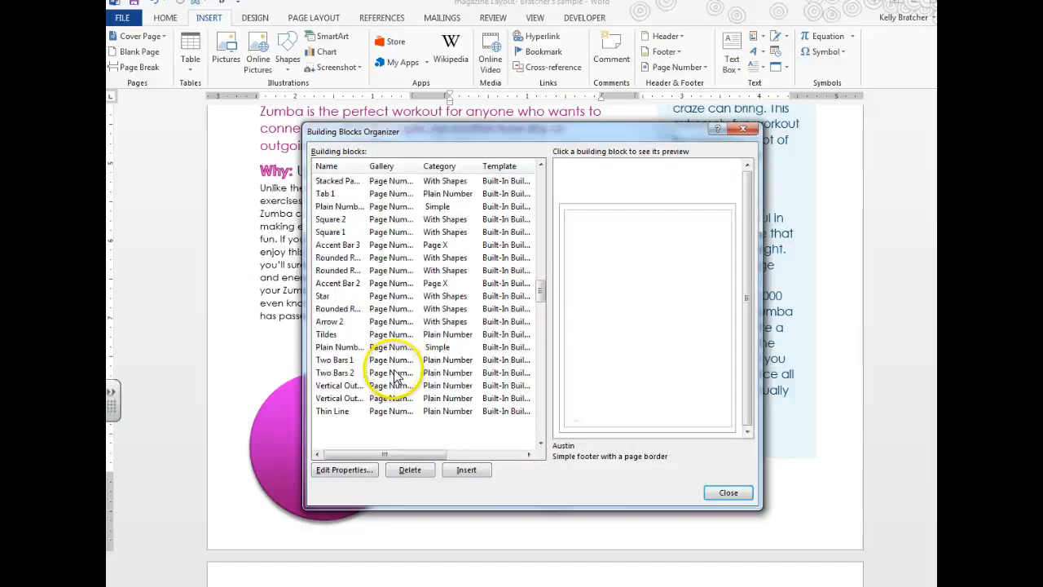
pyautogui.scroll(-4, 397, 375)
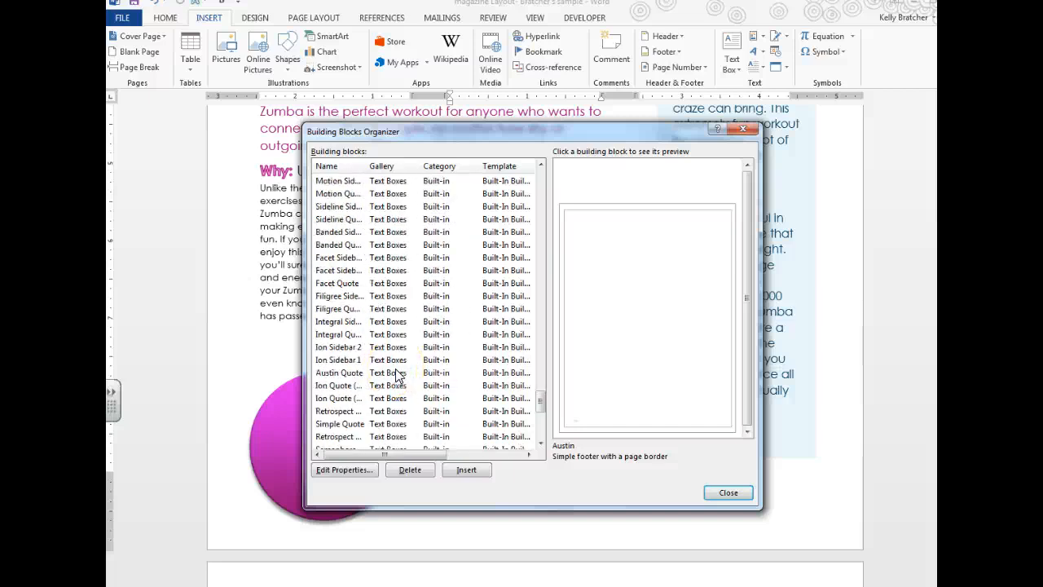
pyautogui.scroll(4, 396, 373)
pyautogui.click(388, 286)
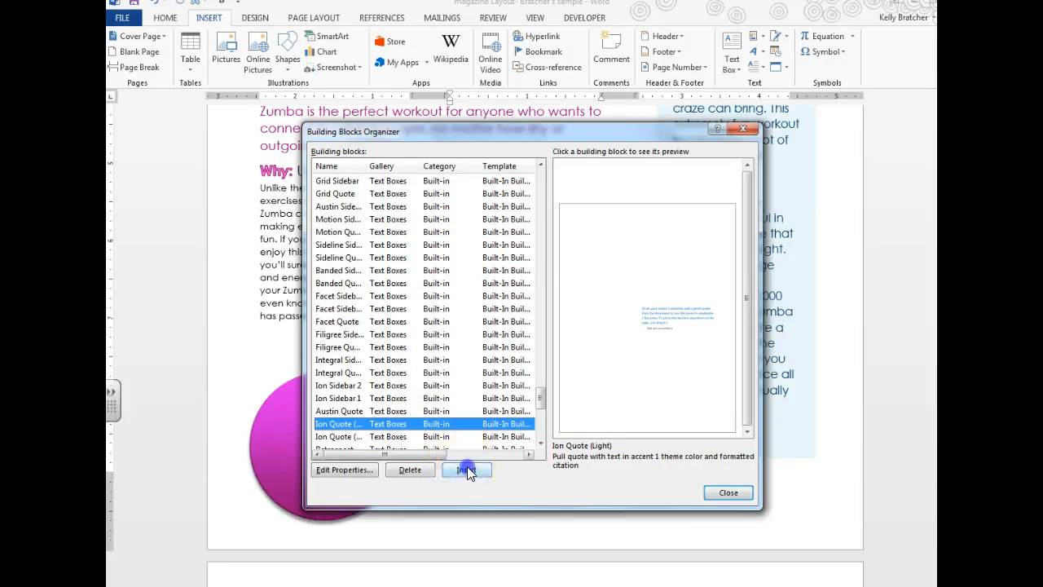
pyautogui.click(467, 469)
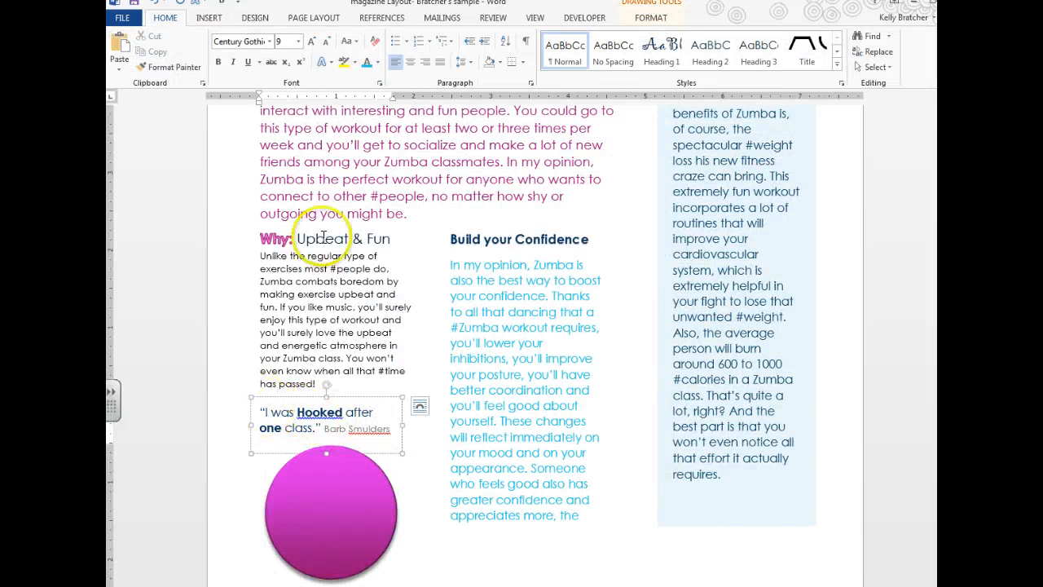
pyautogui.click(208, 17)
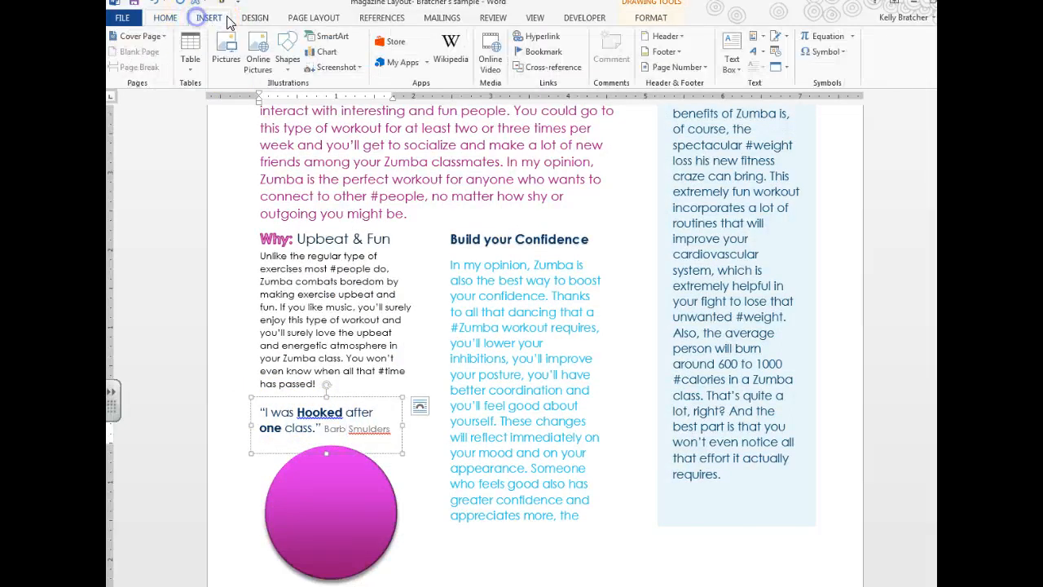
pyautogui.click(754, 39)
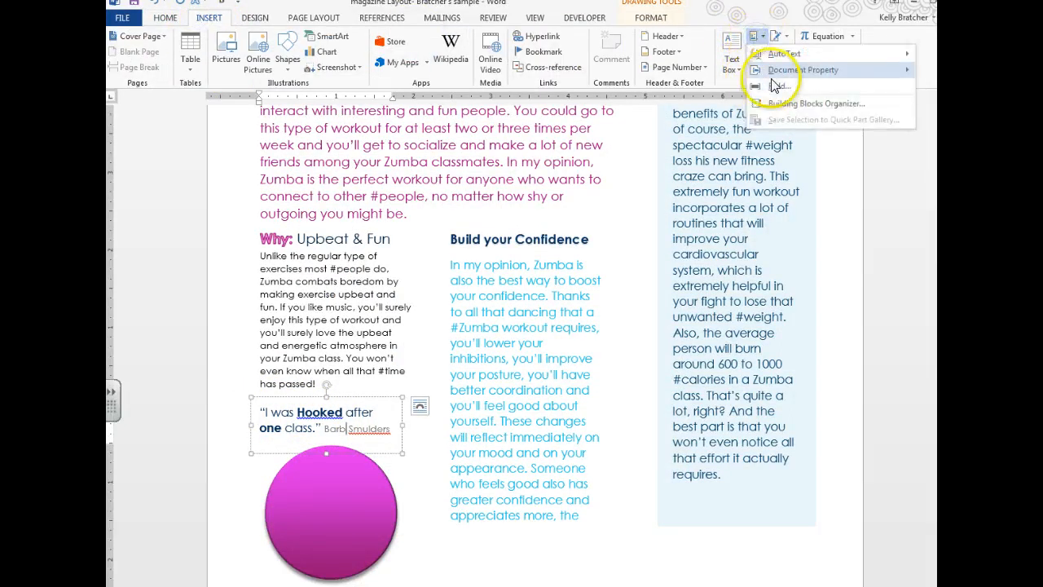
pyautogui.click(316, 411)
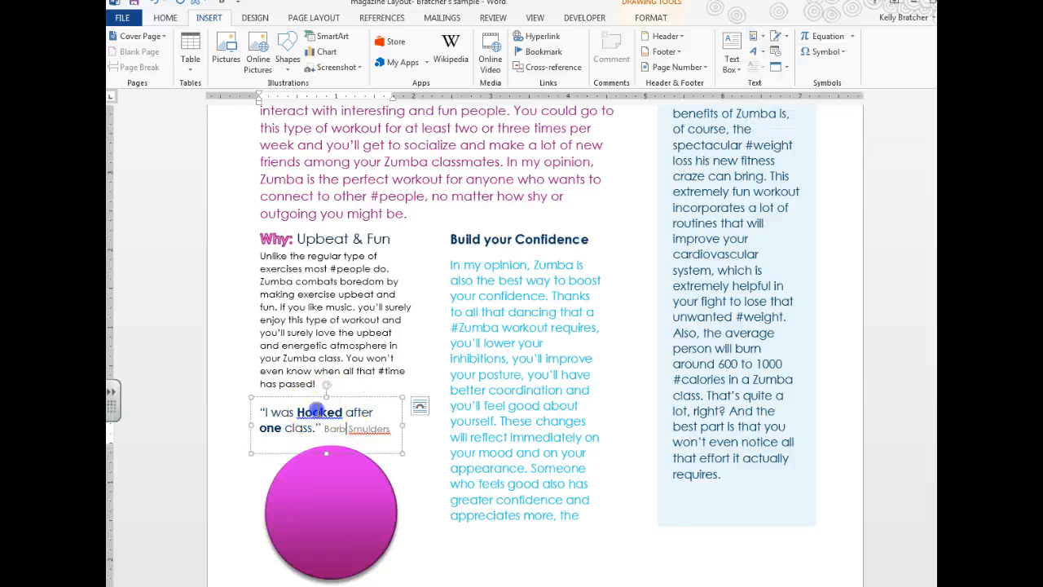
pyautogui.moveTo(349, 422); pyautogui.dragTo(331, 436)
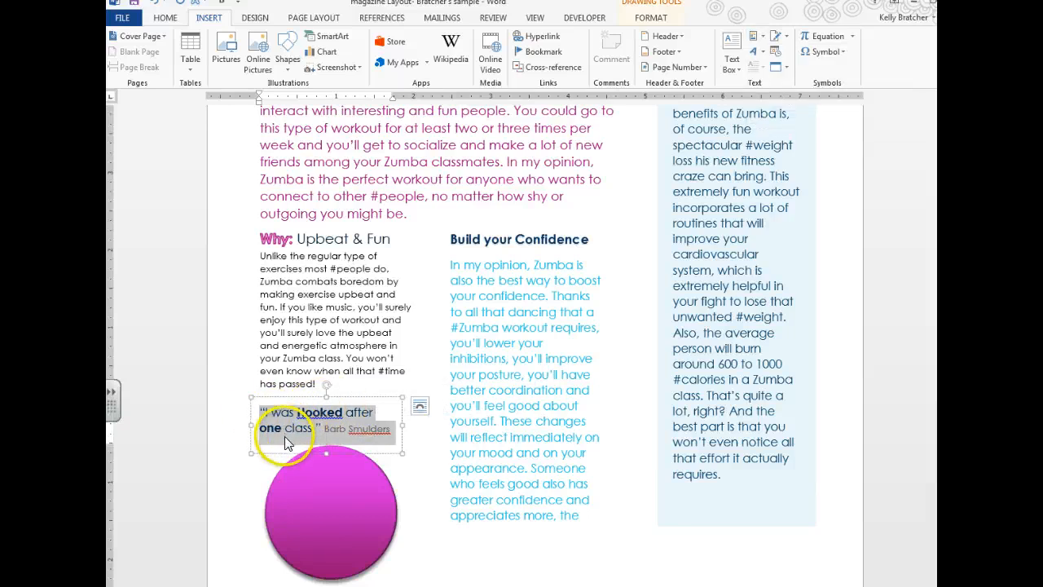
pyautogui.rightClick(323, 411)
pyautogui.click(358, 577)
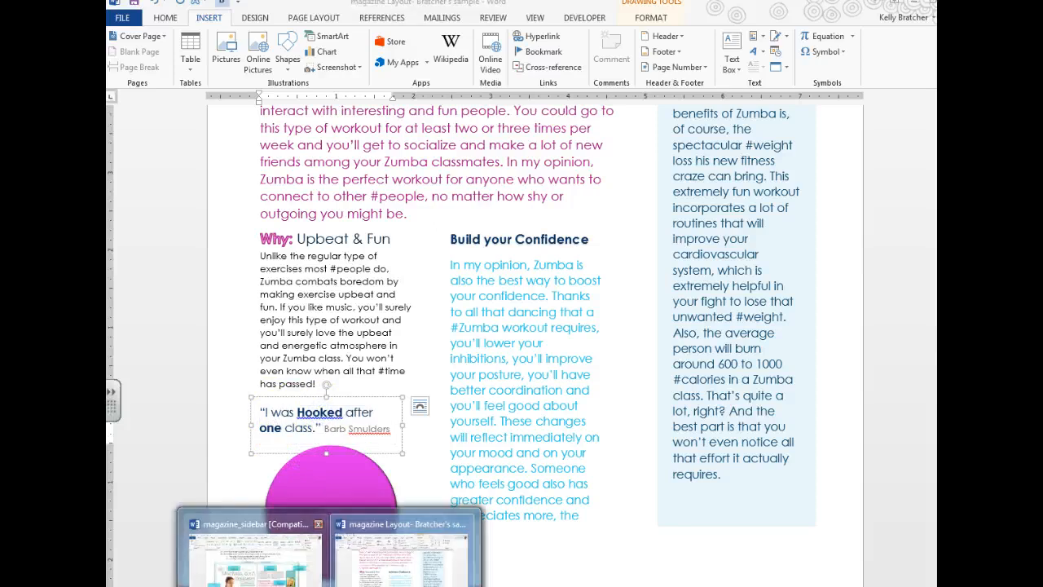
pyautogui.click(312, 515)
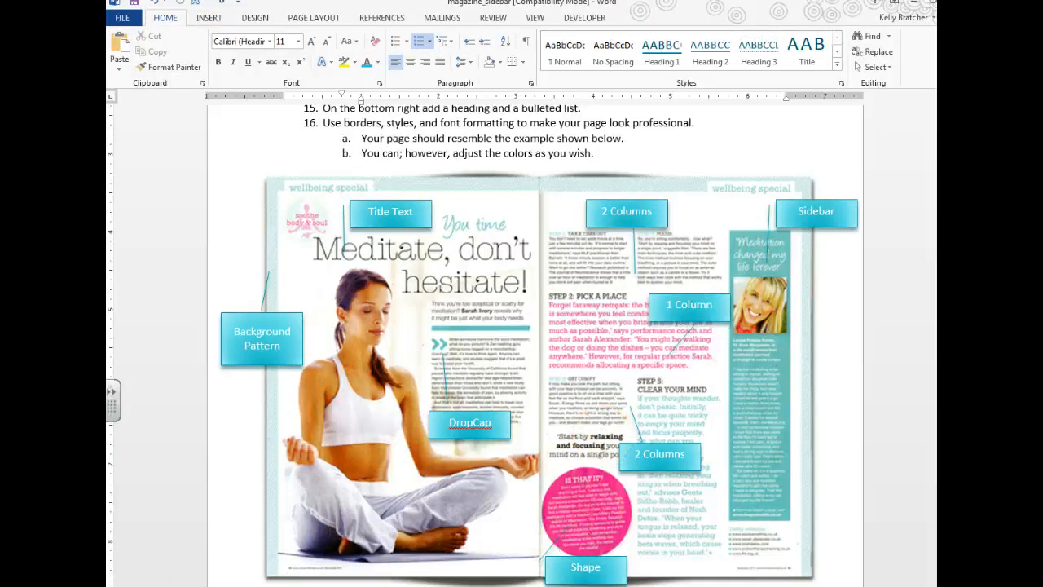
pyautogui.click(399, 546)
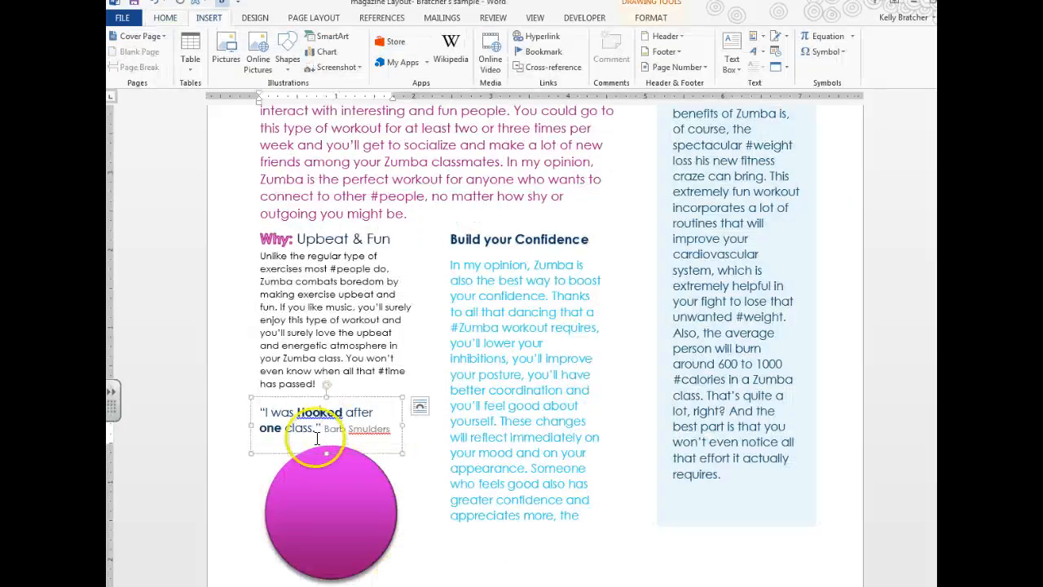
pyautogui.doubleClick(321, 412)
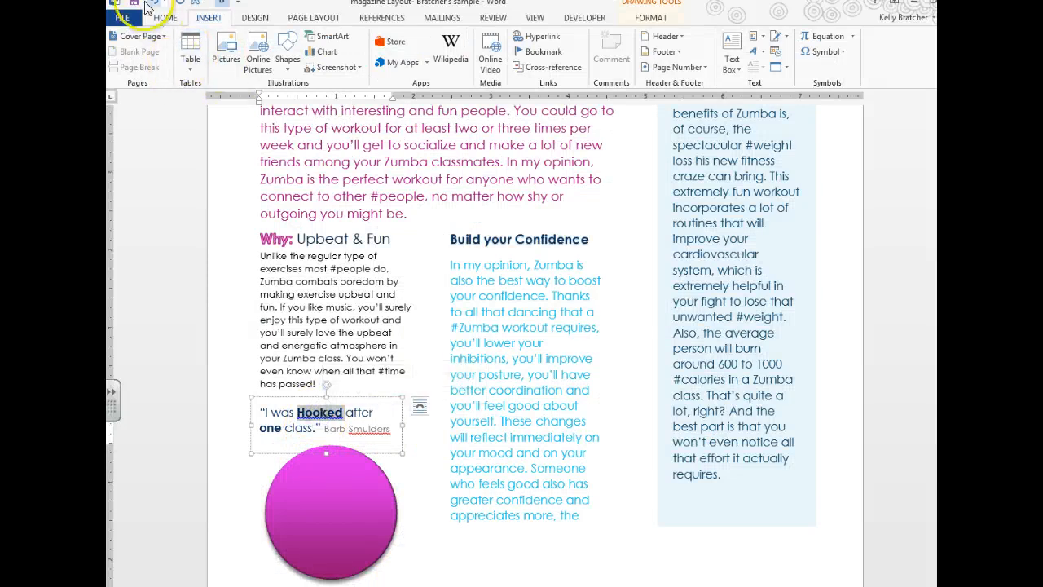
pyautogui.click(165, 18)
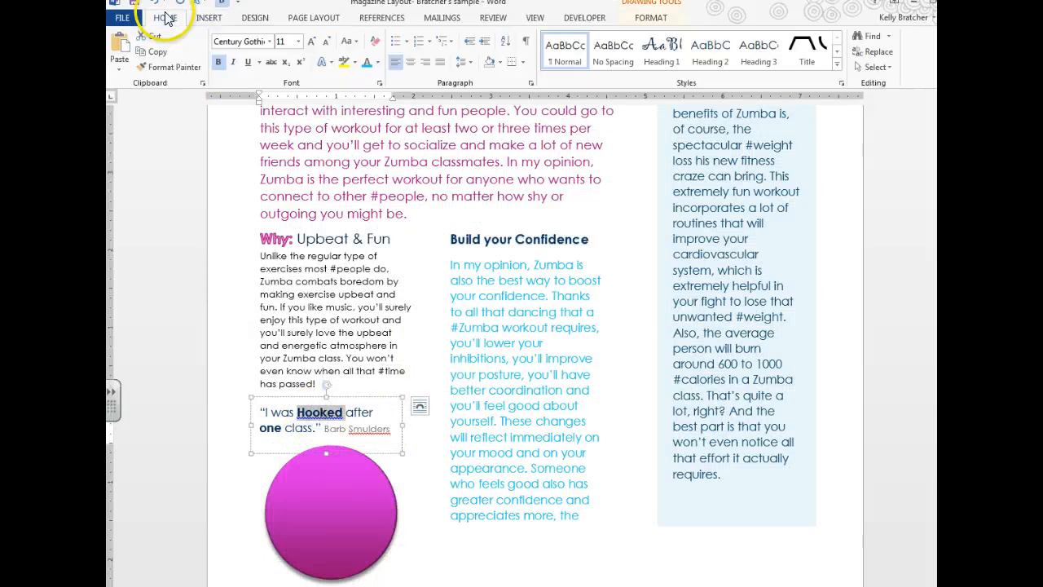
pyautogui.click(284, 438)
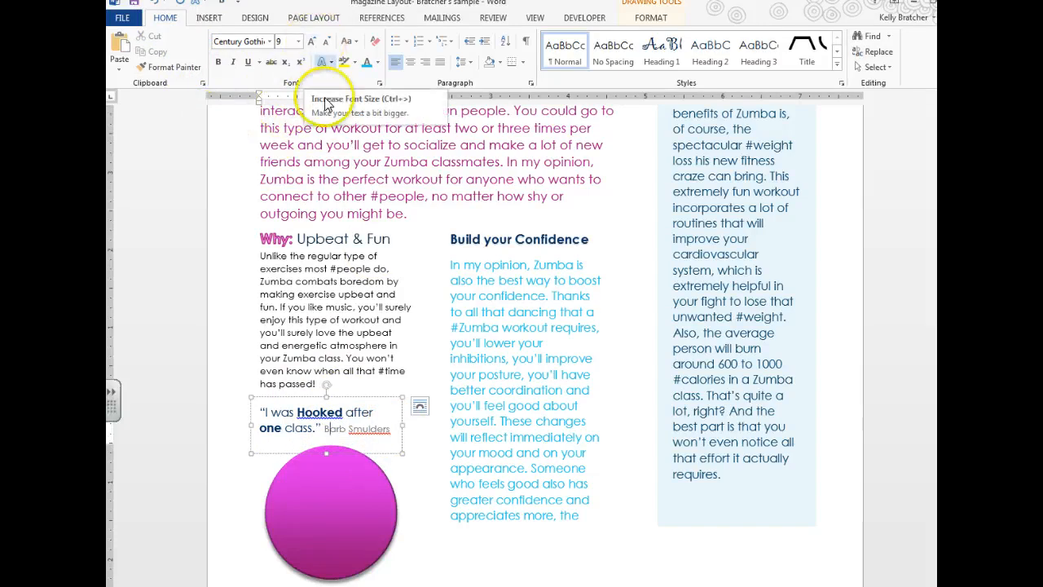
pyautogui.moveTo(419, 516); pyautogui.dragTo(581, 516)
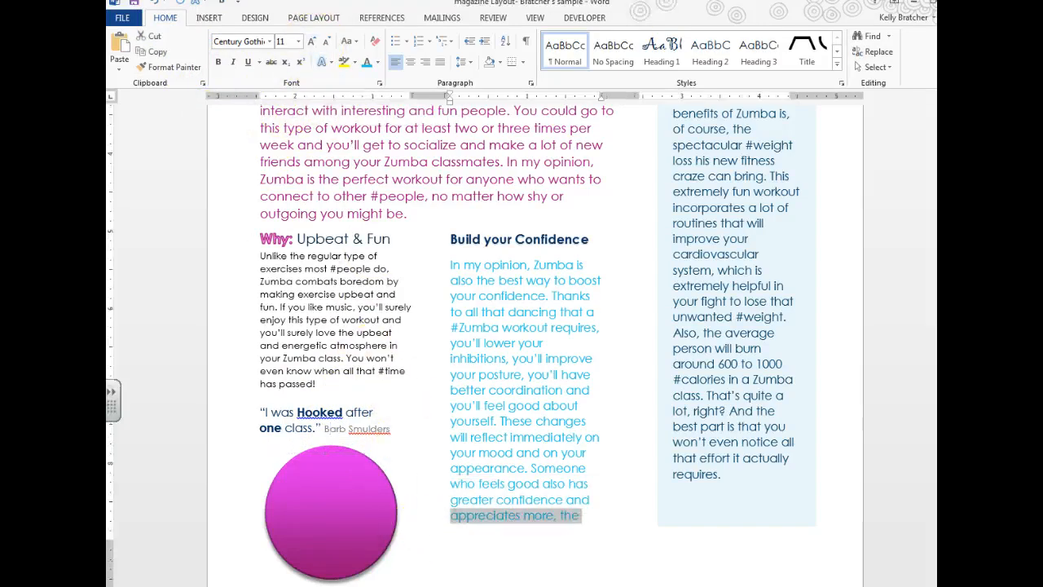
# Step: Resize the sidebar text box height so the column ends with 'the wonderful person that she is'
pyautogui.click(704, 514)
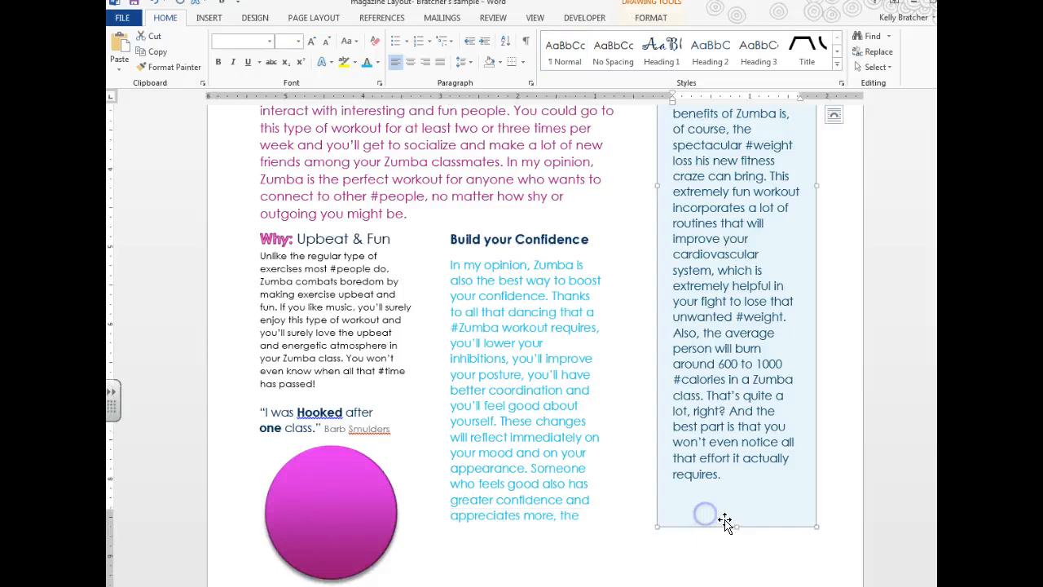
pyautogui.moveTo(736, 525); pyautogui.dragTo(739, 509)
pyautogui.click(704, 541)
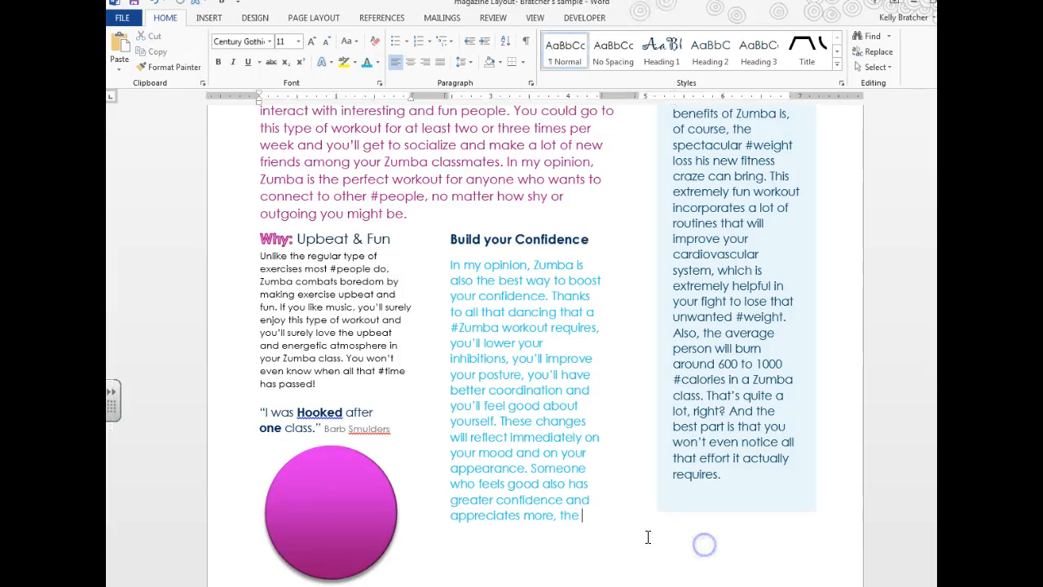
pyautogui.scroll(-2, 750, 575)
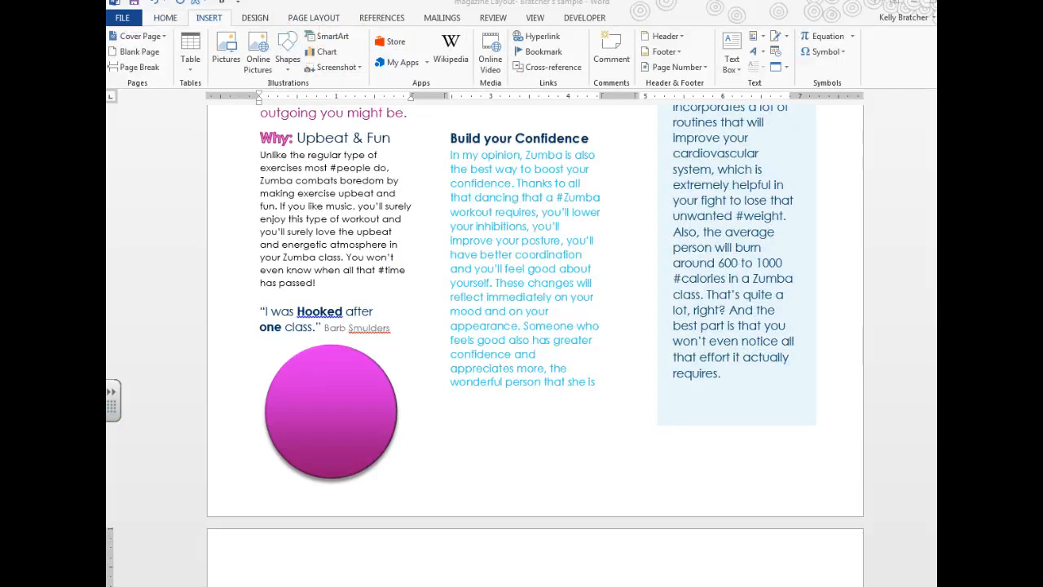
# Step: Glance through the magazine_sidebar reference, then switch back to the Magazine Layout document
pyautogui.moveTo(326, 585)
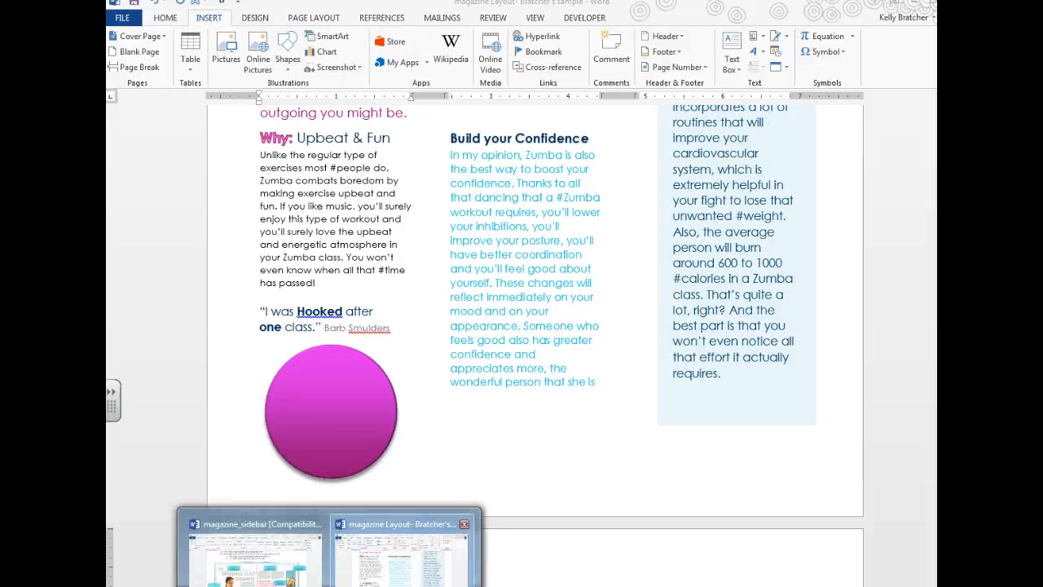
pyautogui.click(284, 568)
pyautogui.scroll(3, 819, 447)
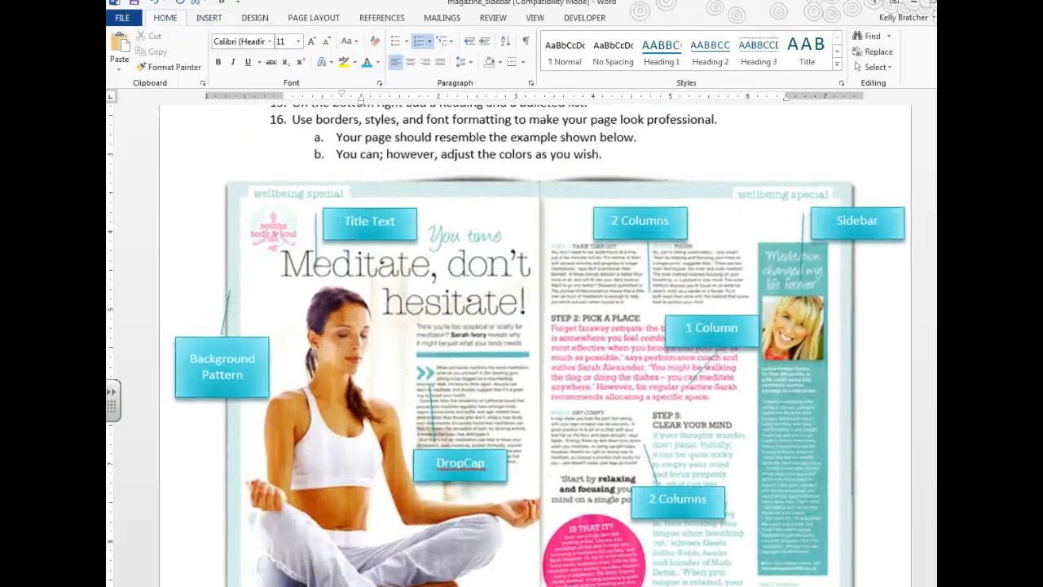
pyautogui.scroll(-5, 820, 447)
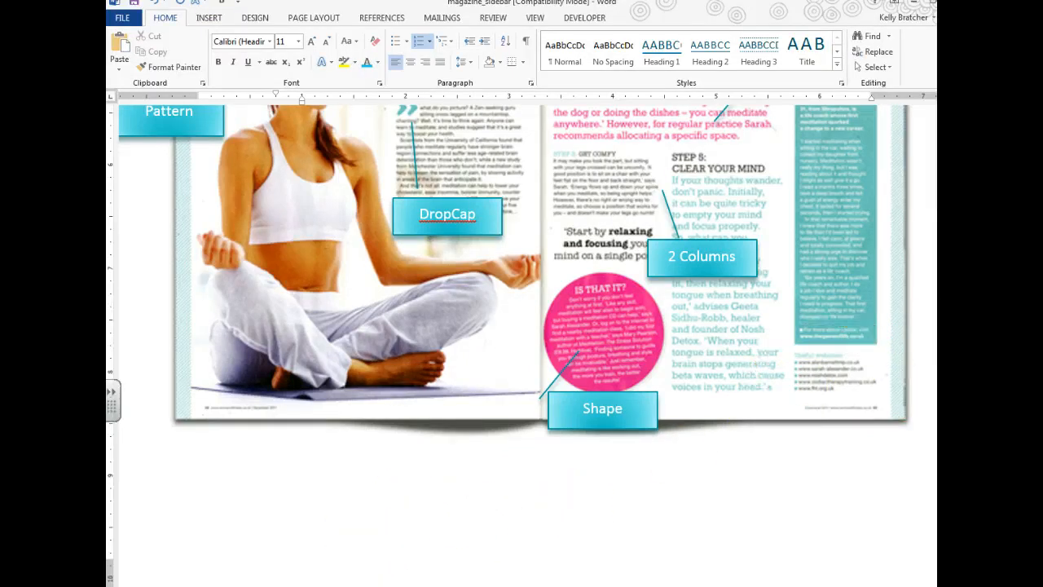
pyautogui.moveTo(505, 552)
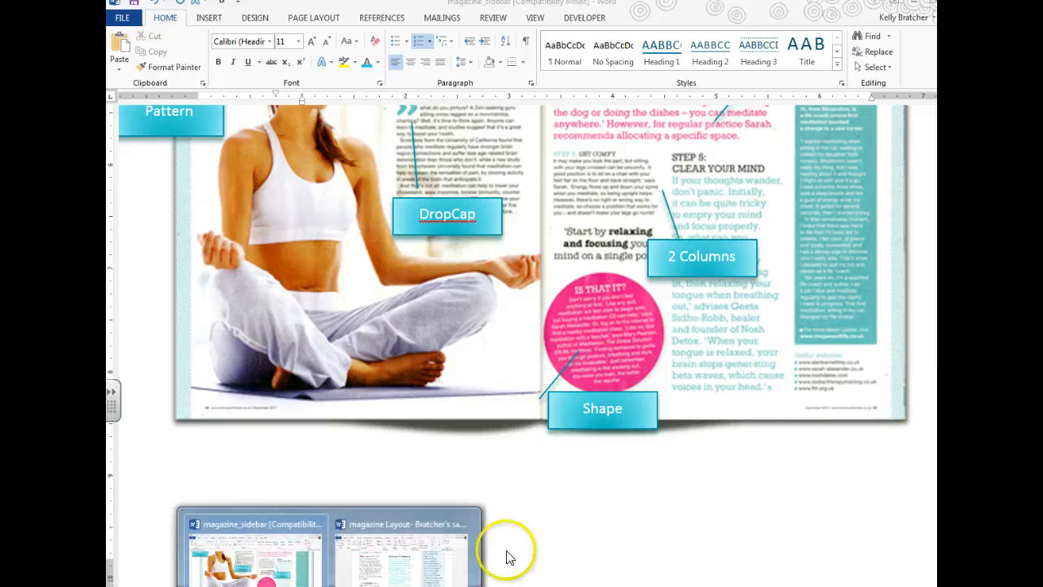
pyautogui.click(407, 550)
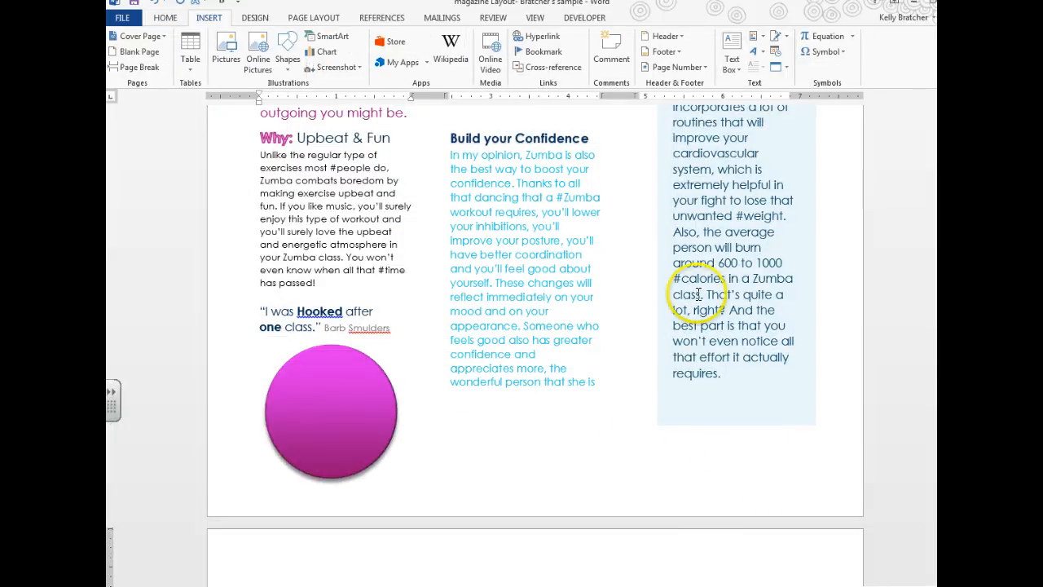
# Step: Shorten the blue sidebar text box slightly
pyautogui.click(744, 403)
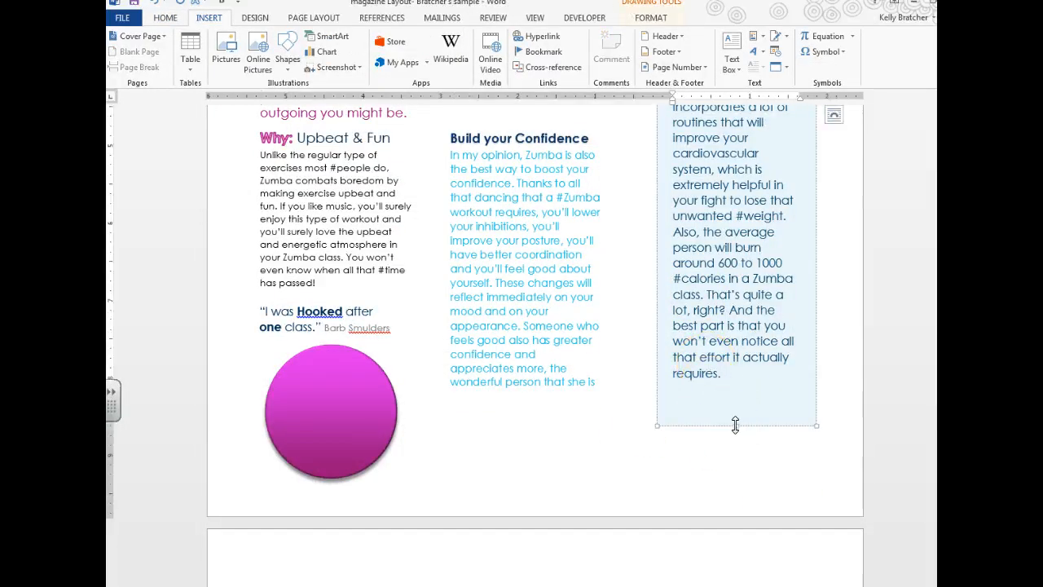
pyautogui.moveTo(736, 421); pyautogui.dragTo(736, 400)
pyautogui.scroll(3, 717, 456)
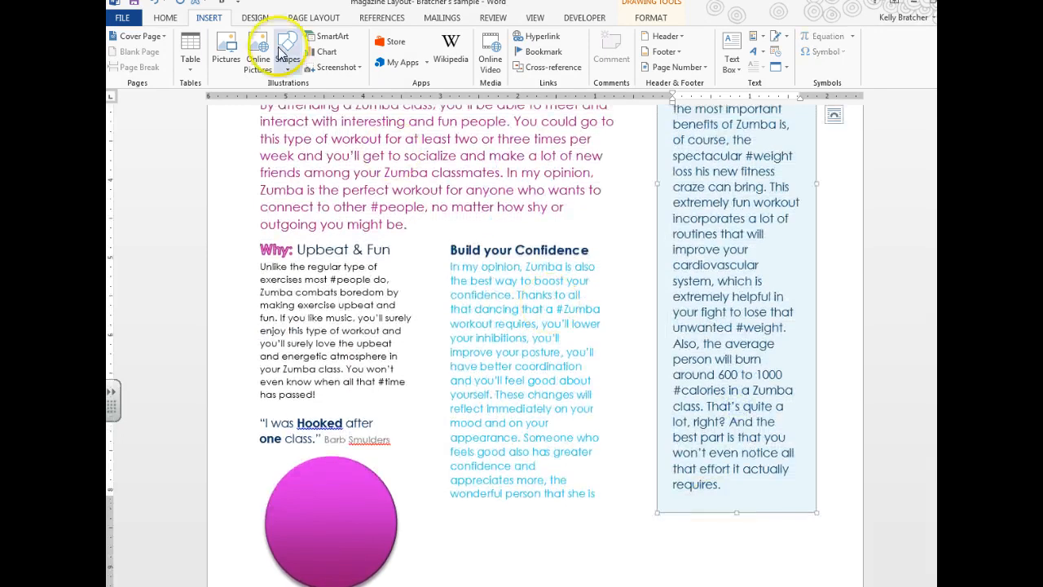
# Step: Draw a borderless, unfilled text box below the sidebar and select its Benefits of Zumba heading
pyautogui.click(732, 61)
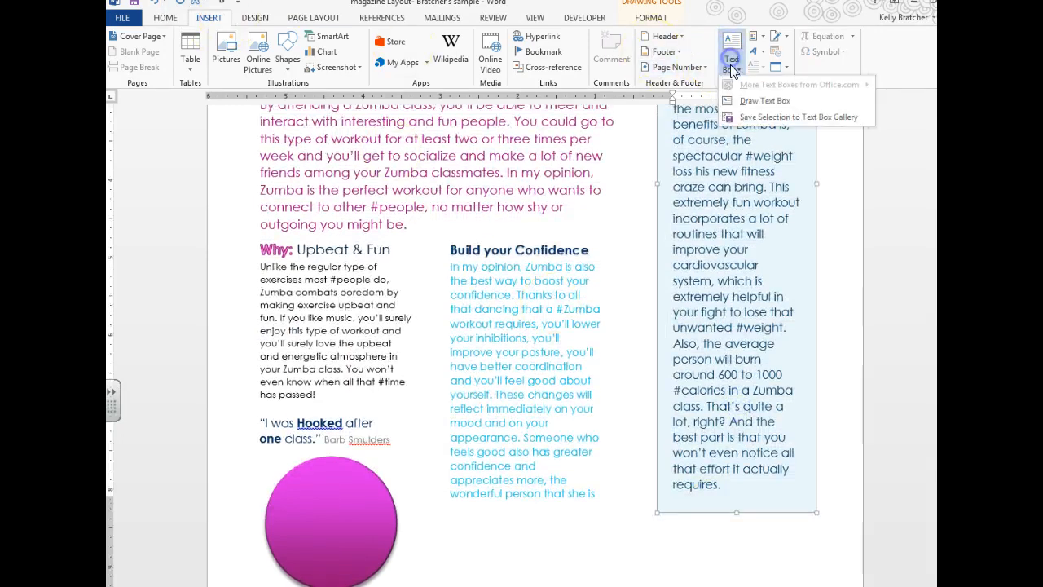
pyautogui.click(758, 103)
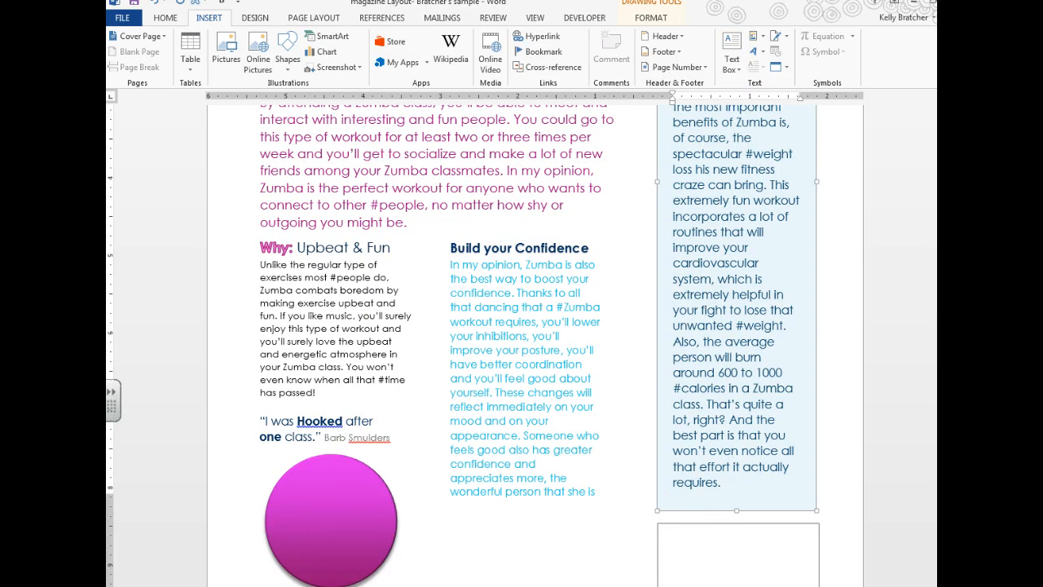
pyautogui.moveTo(657, 523); pyautogui.dragTo(821, 585)
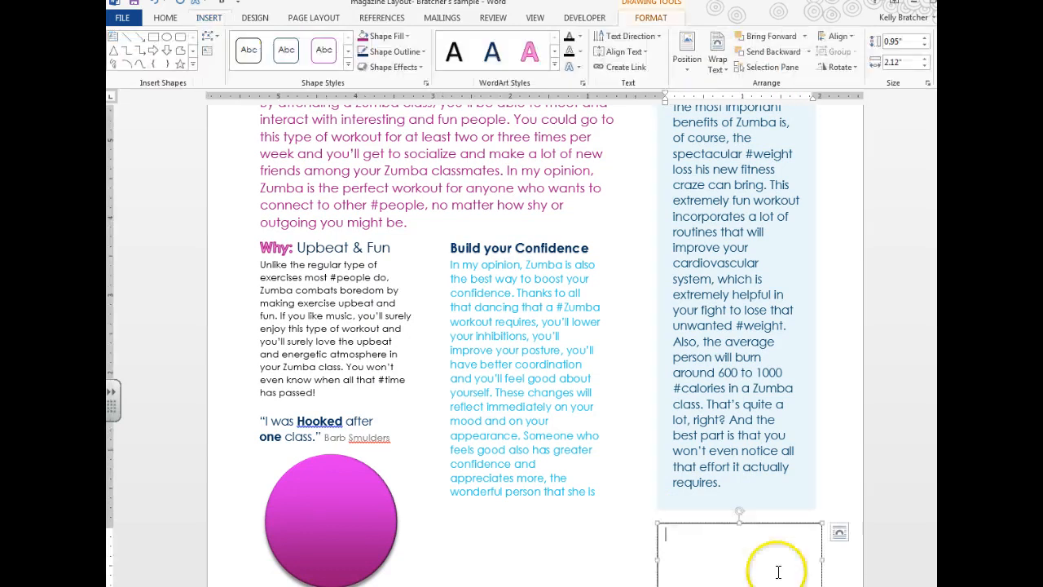
pyautogui.click(391, 51)
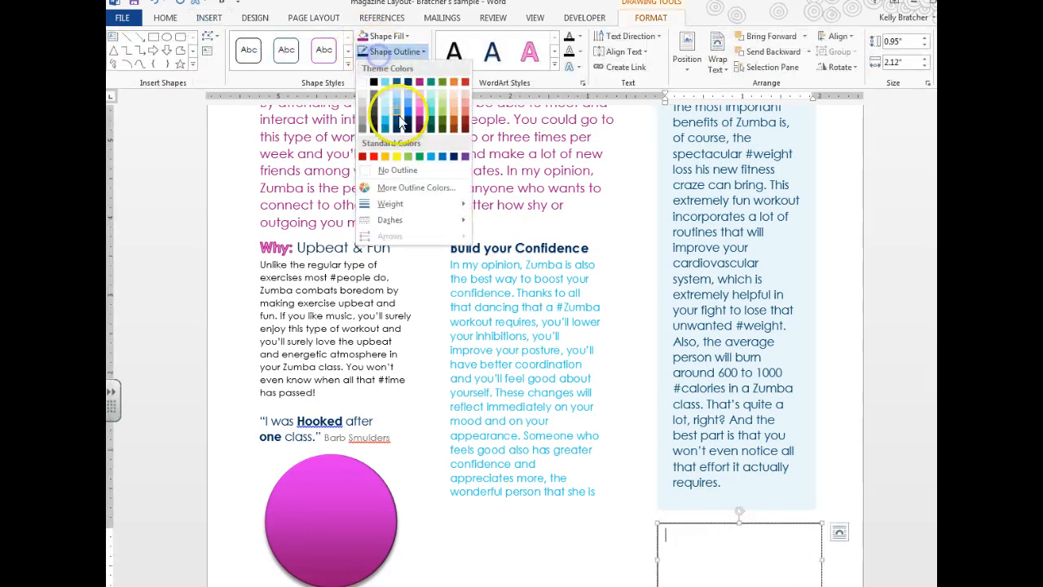
pyautogui.click(397, 170)
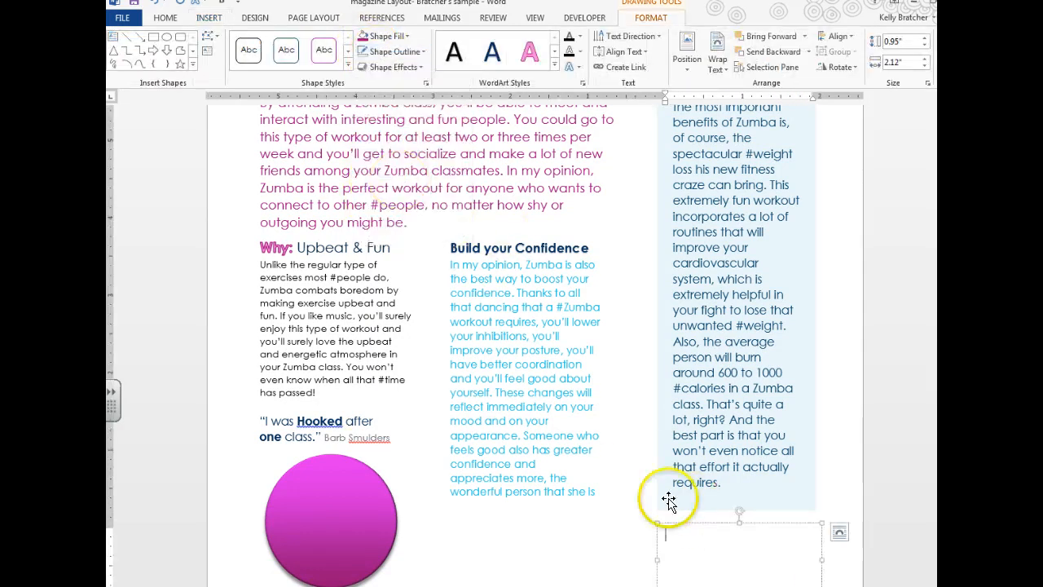
pyautogui.click(388, 35)
pyautogui.click(377, 155)
pyautogui.click(684, 537)
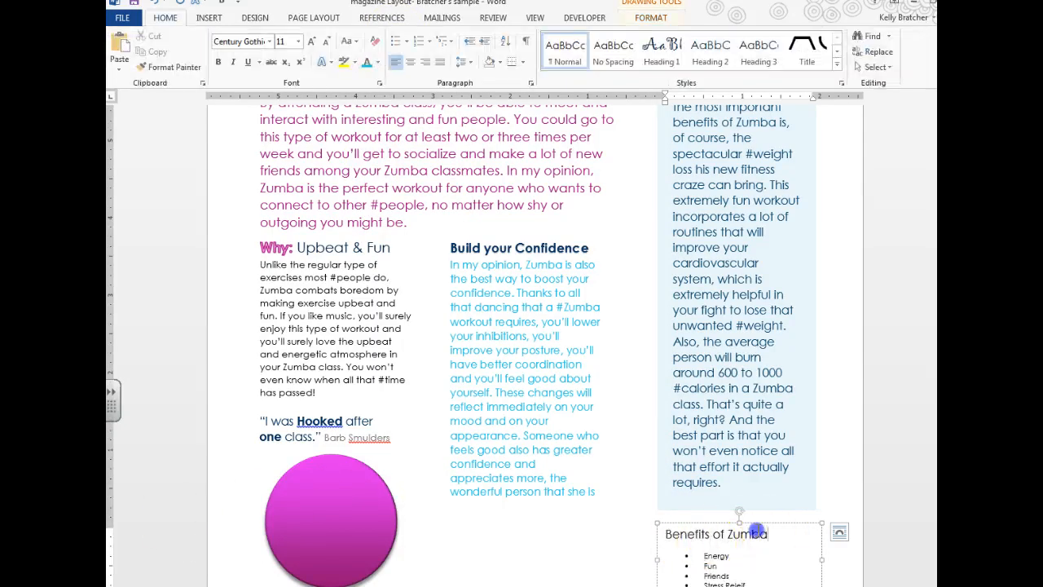
pyautogui.moveTo(770, 533); pyautogui.dragTo(666, 531)
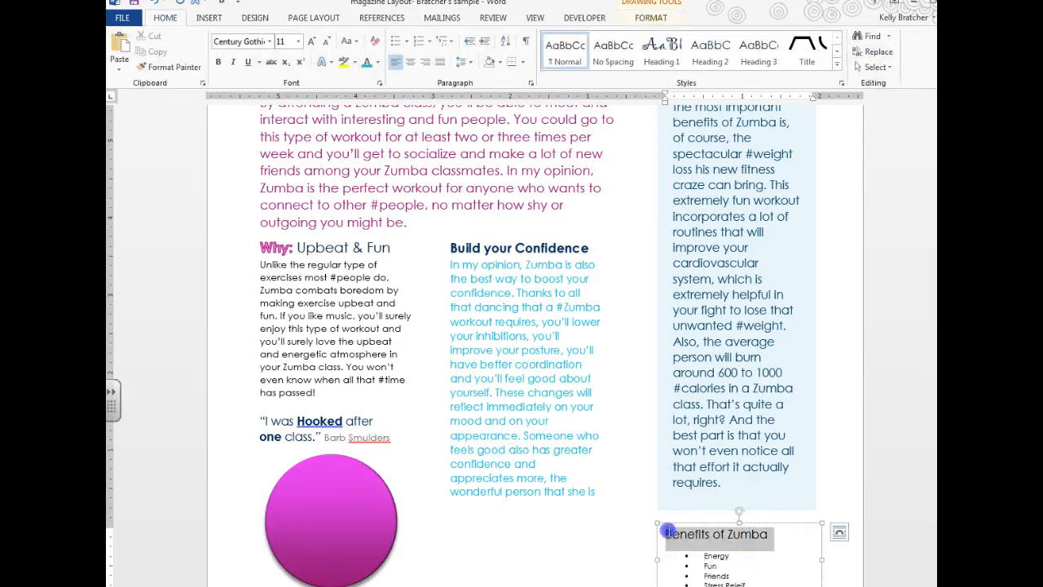
# Step: Apply Heading 3 to the Benefits of Zumba heading, checking it against the magazine_sidebar reference
pyautogui.click(758, 49)
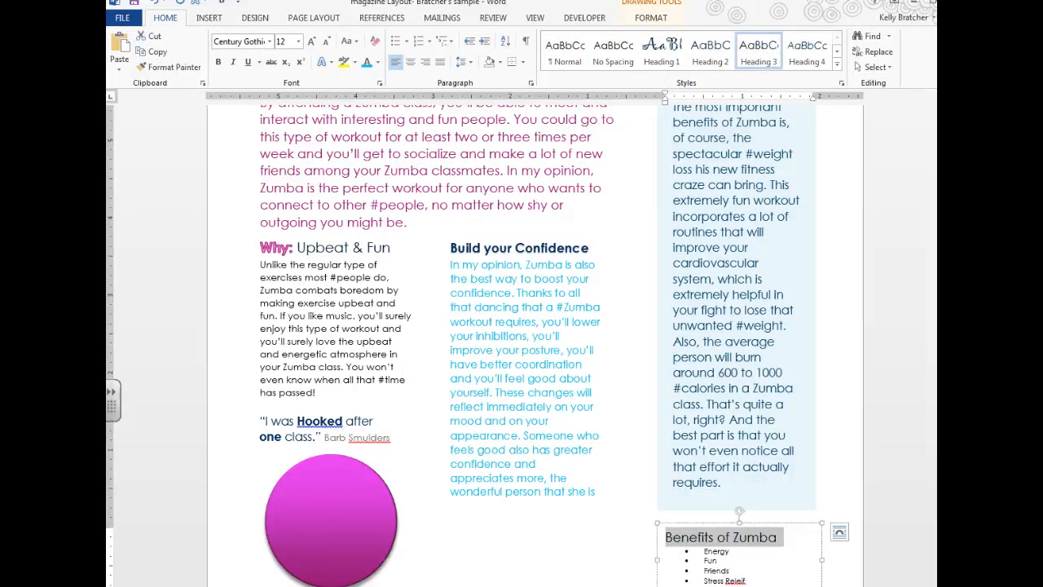
pyautogui.click(330, 585)
pyautogui.click(256, 554)
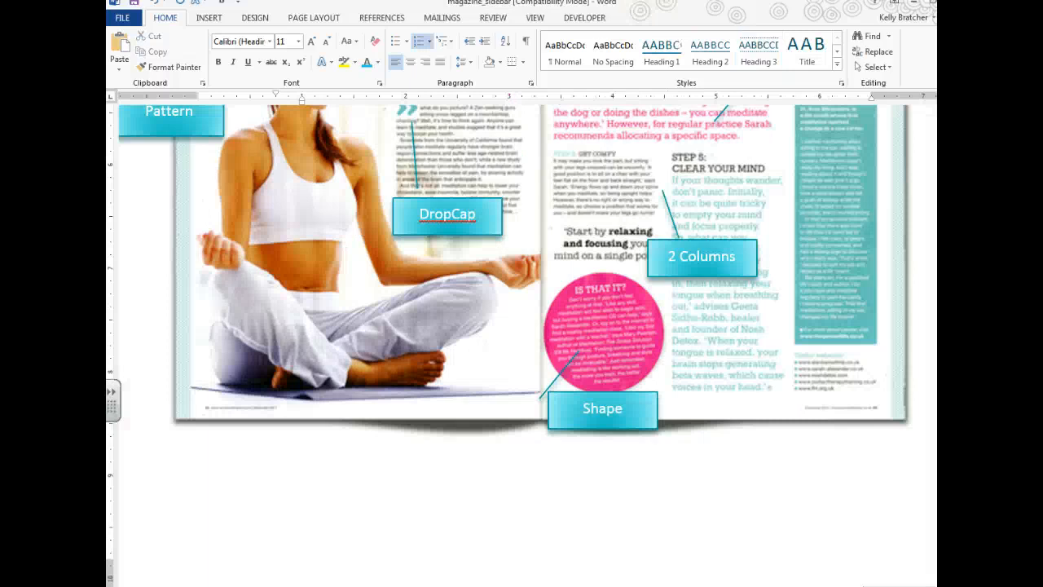
pyautogui.click(330, 585)
pyautogui.click(408, 553)
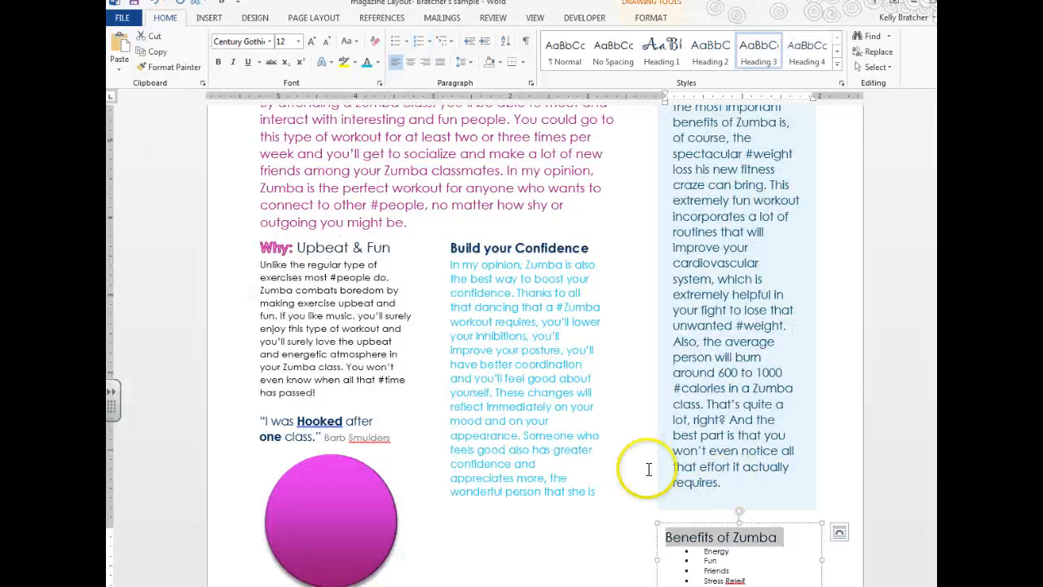
# Step: Shrink the heading, colour it light blue, and update Heading 3 to match
pyautogui.click(325, 41)
pyautogui.click(325, 41)
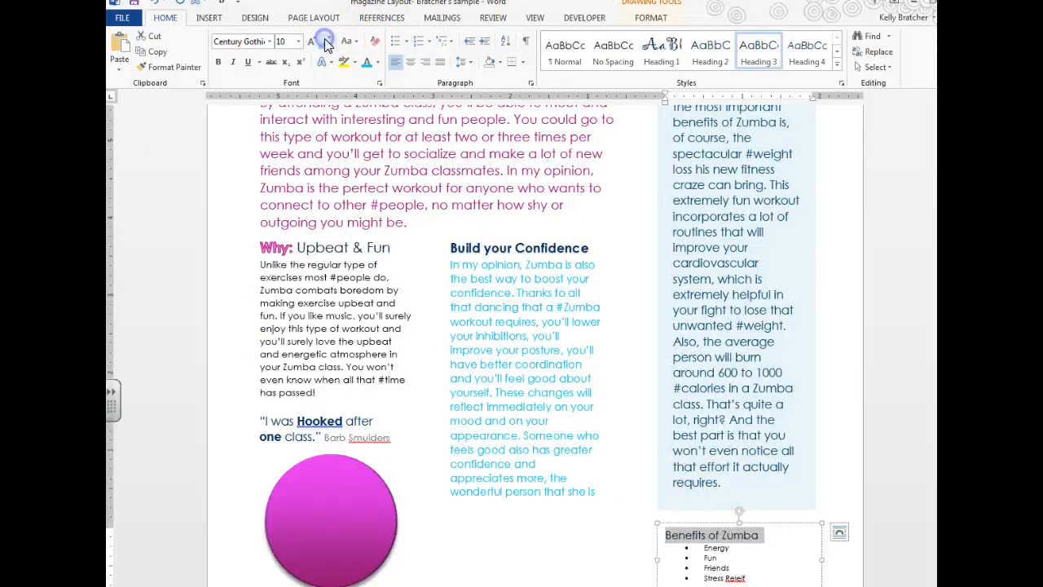
pyautogui.click(376, 63)
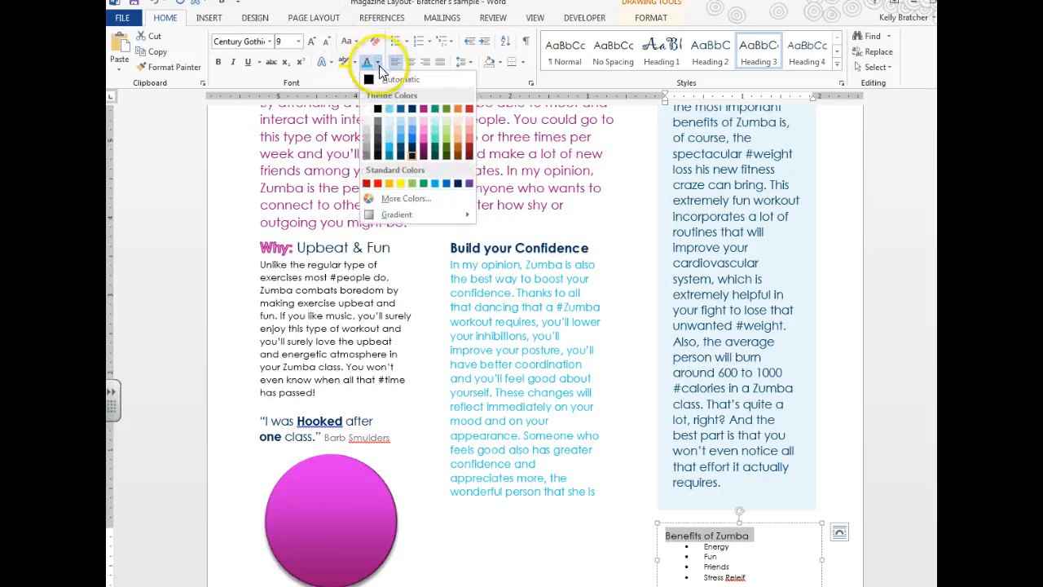
pyautogui.click(395, 151)
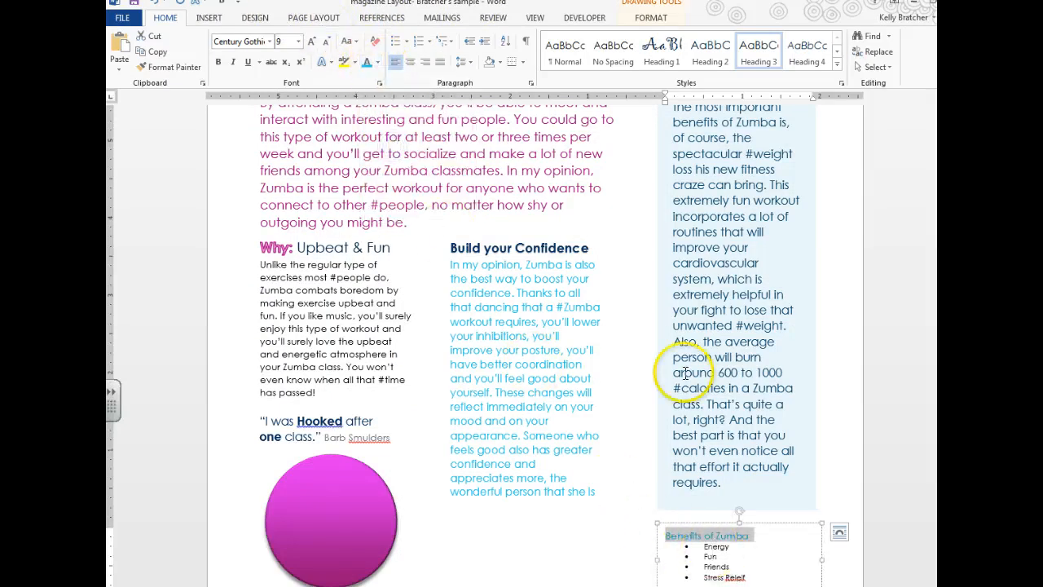
pyautogui.rightClick(758, 48)
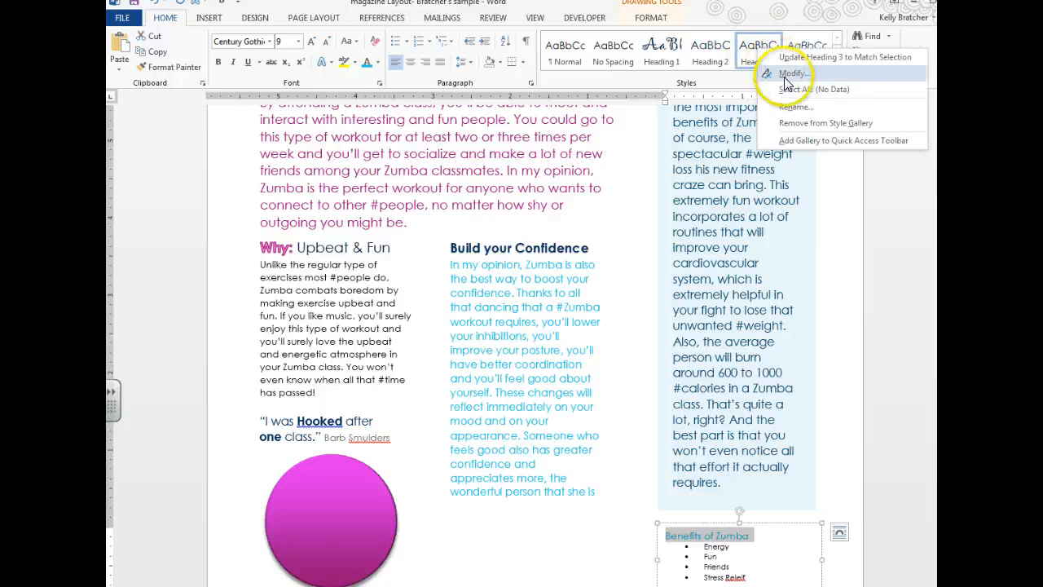
pyautogui.click(799, 57)
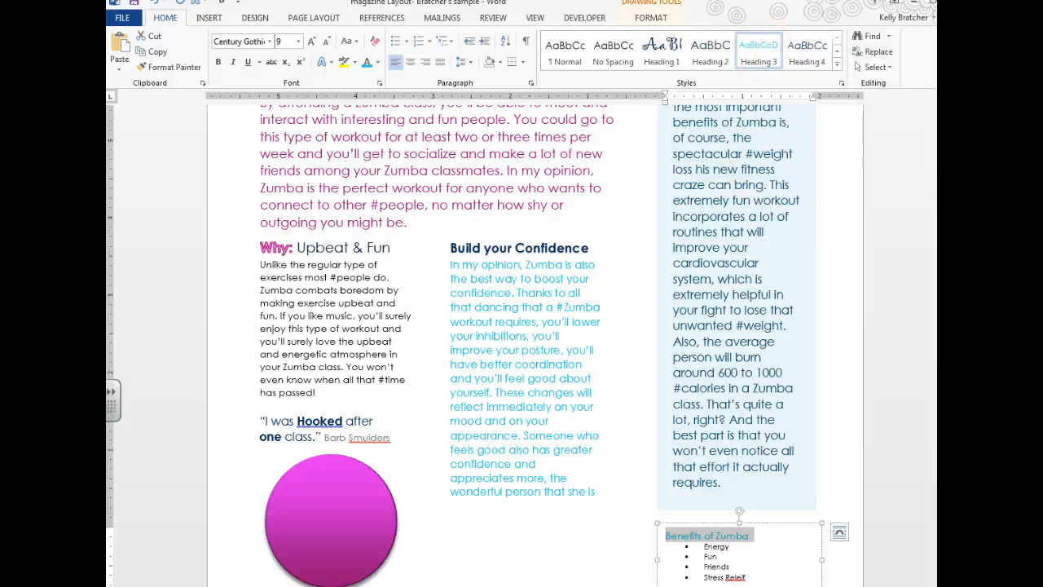
pyautogui.click(764, 579)
# Step: Compare with the magazine_sidebar reference again and return to Magazine Layout
pyautogui.moveTo(330, 585)
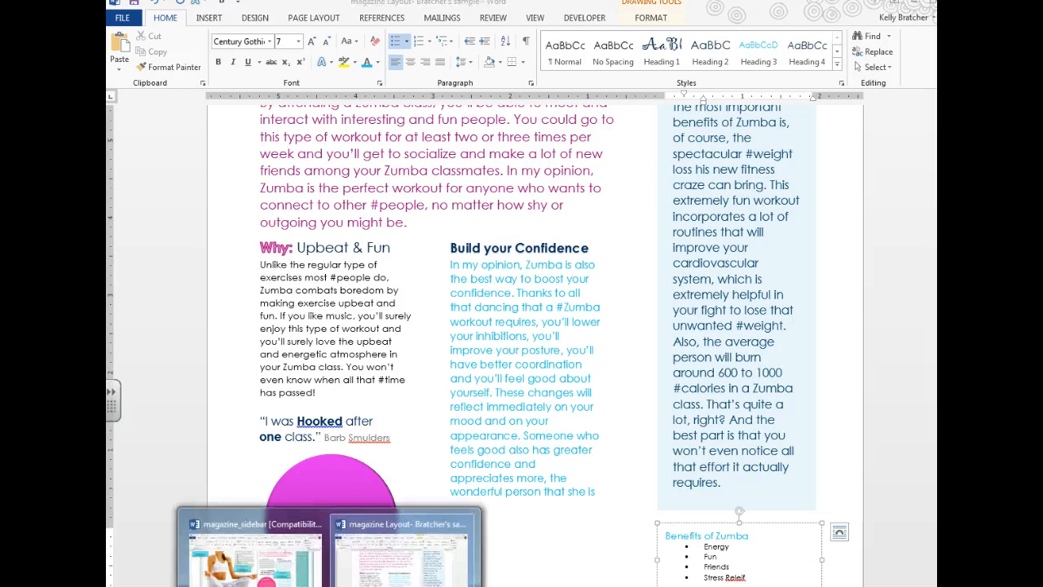
pyautogui.click(269, 563)
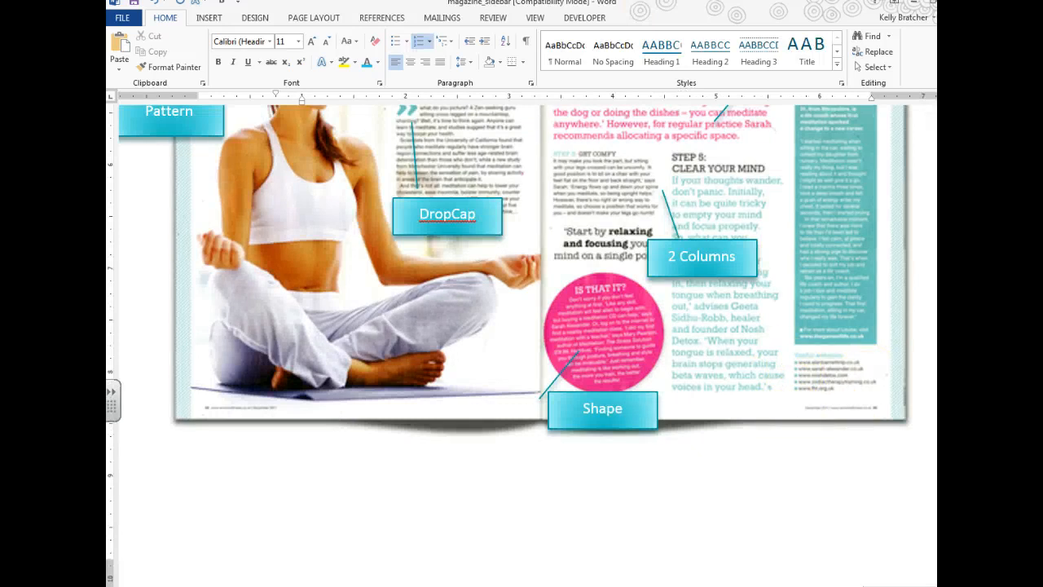
pyautogui.moveTo(330, 585)
pyautogui.click(402, 562)
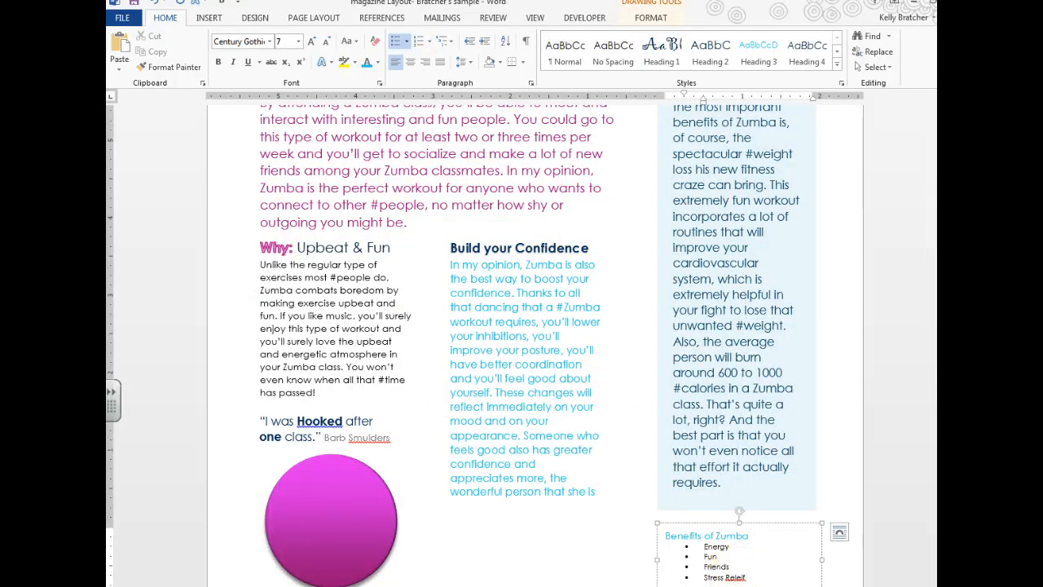
pyautogui.click(533, 514)
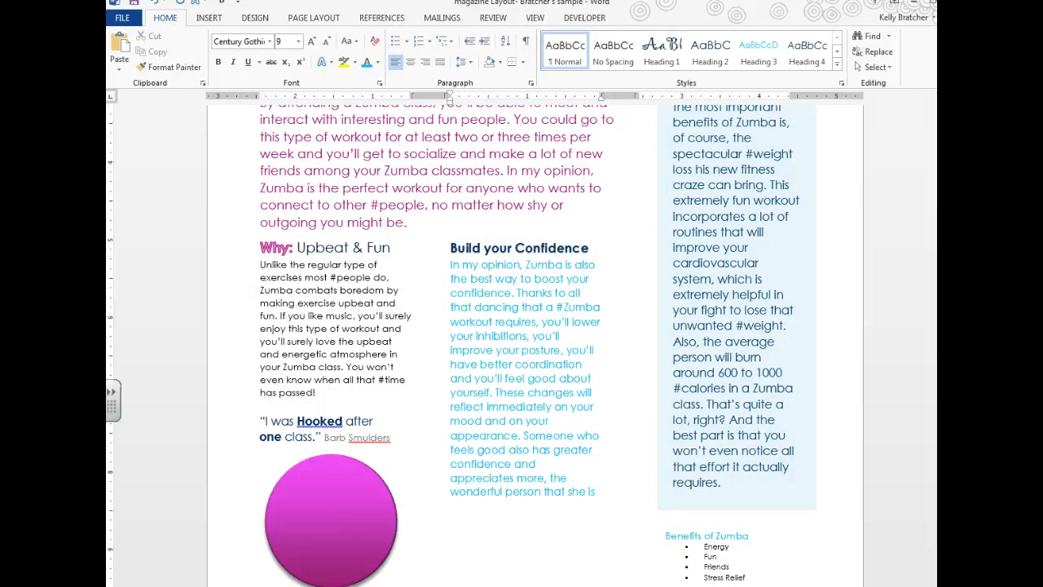
# Step: Give the four Benefits of Zumba items (Energy, Fun, Friends, Stress Relief) square bullets
pyautogui.moveTo(847, 586); pyautogui.dragTo(853, 586)
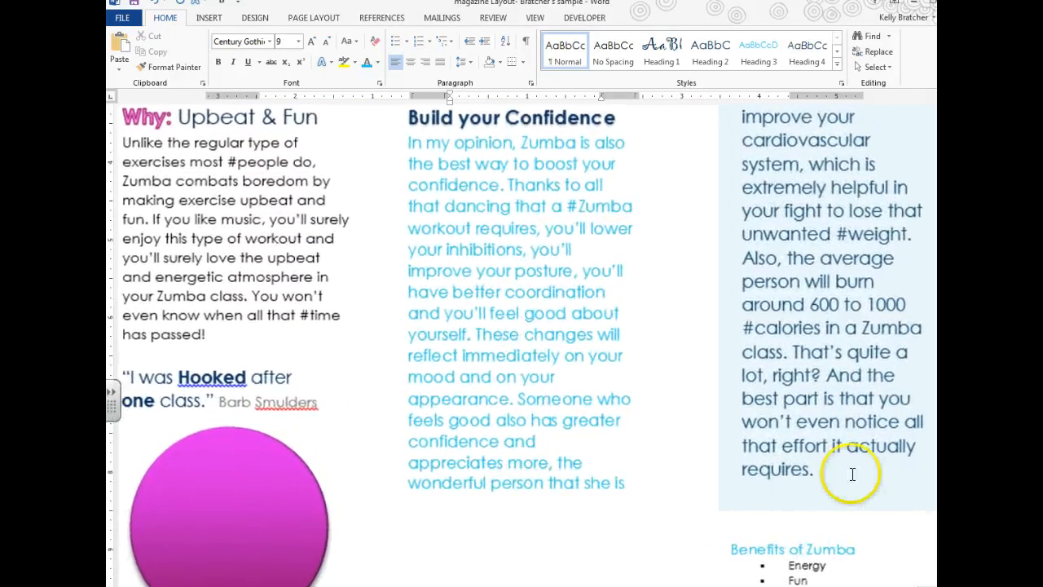
pyautogui.scroll(-2, 852, 474)
pyautogui.moveTo(855, 534); pyautogui.dragTo(780, 490)
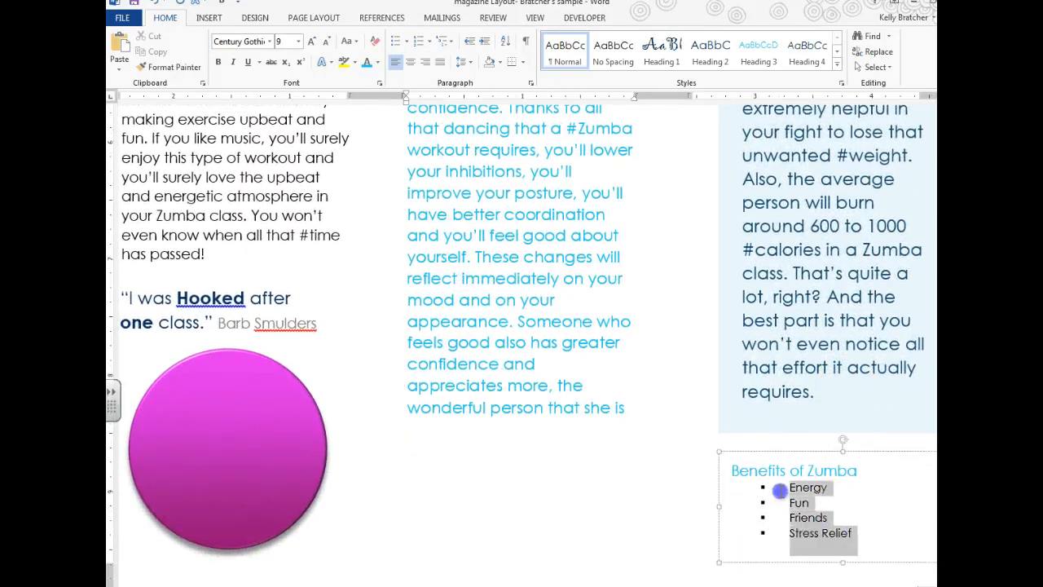
pyautogui.click(405, 40)
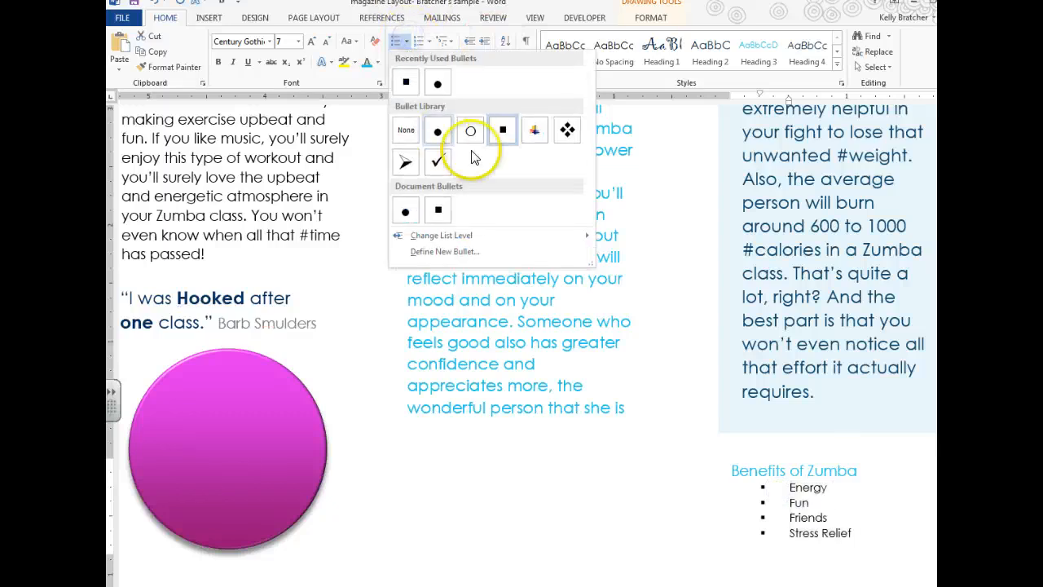
pyautogui.click(503, 129)
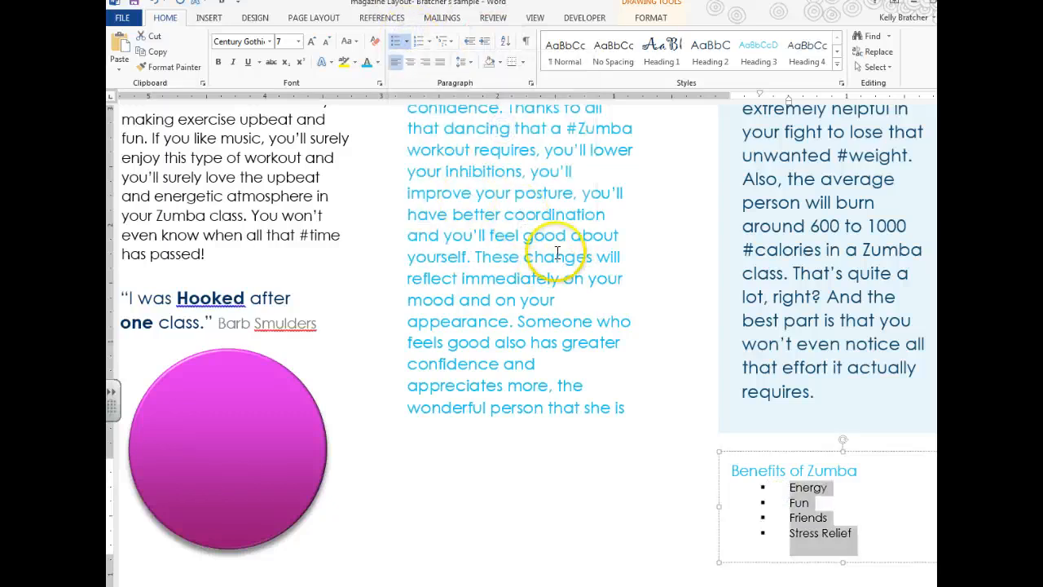
# Step: Enlarge the square bullet symbols by two font sizes
pyautogui.click(740, 470)
pyautogui.click(762, 488)
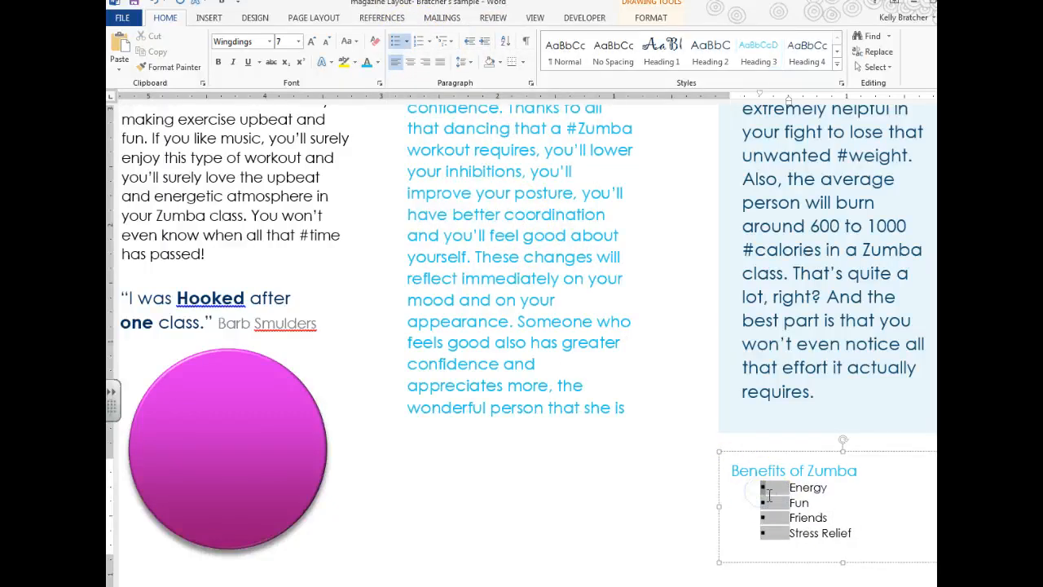
pyautogui.click(315, 46)
pyautogui.click(315, 46)
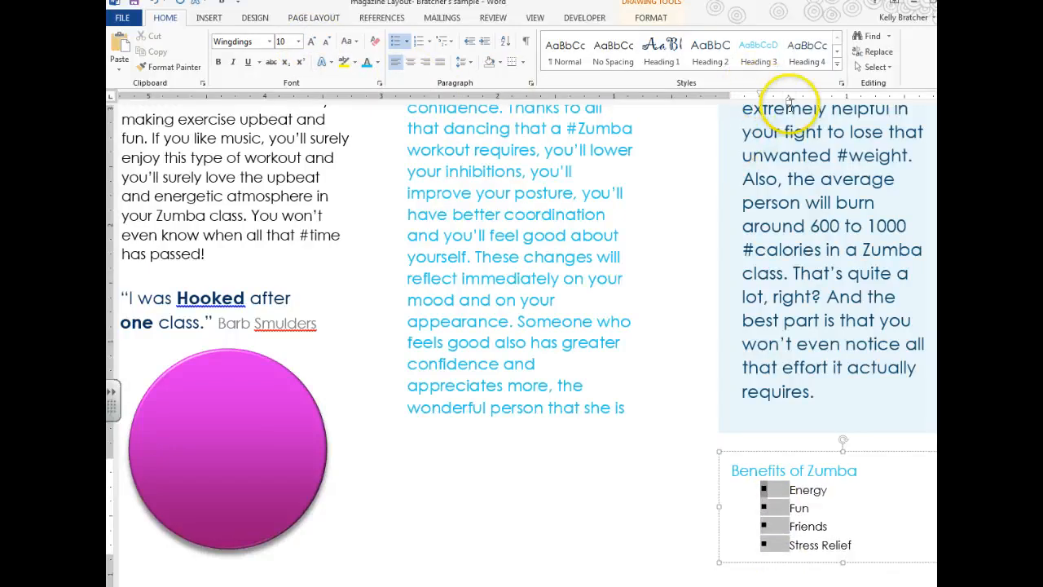
# Step: Try shifting the bullet indent on the ruler, undo it, and reselect the list items
pyautogui.moveTo(762, 97); pyautogui.dragTo(758, 97)
pyautogui.click(818, 523)
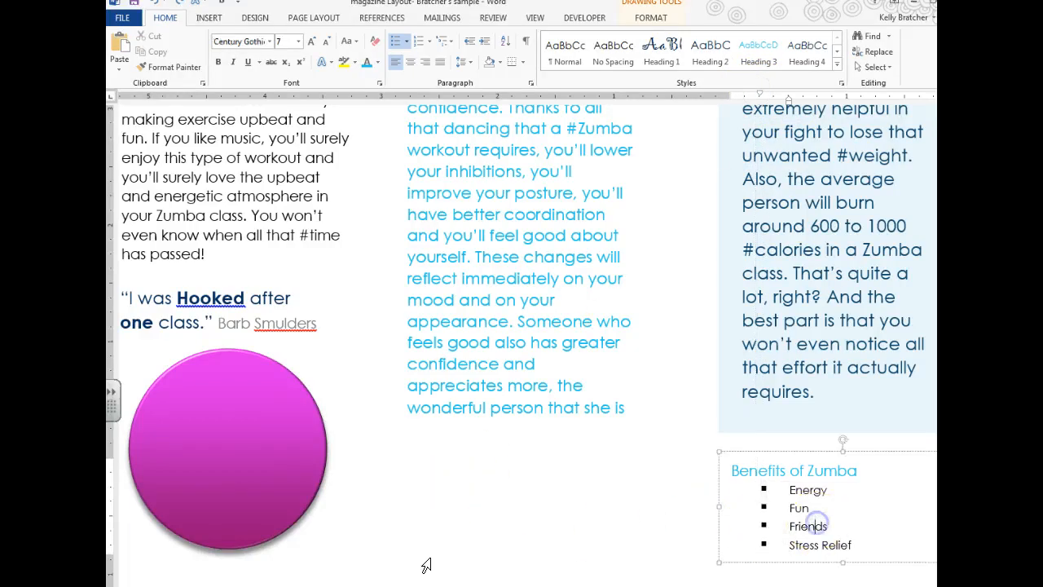
pyautogui.hotkey('ctrl', 'z')
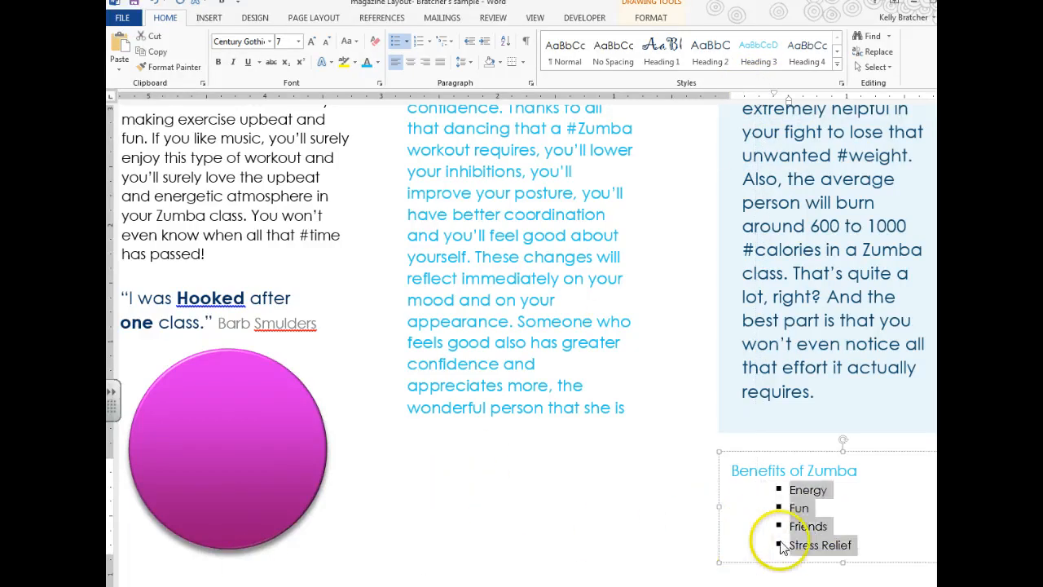
pyautogui.click(844, 546)
pyautogui.moveTo(861, 546); pyautogui.dragTo(782, 487)
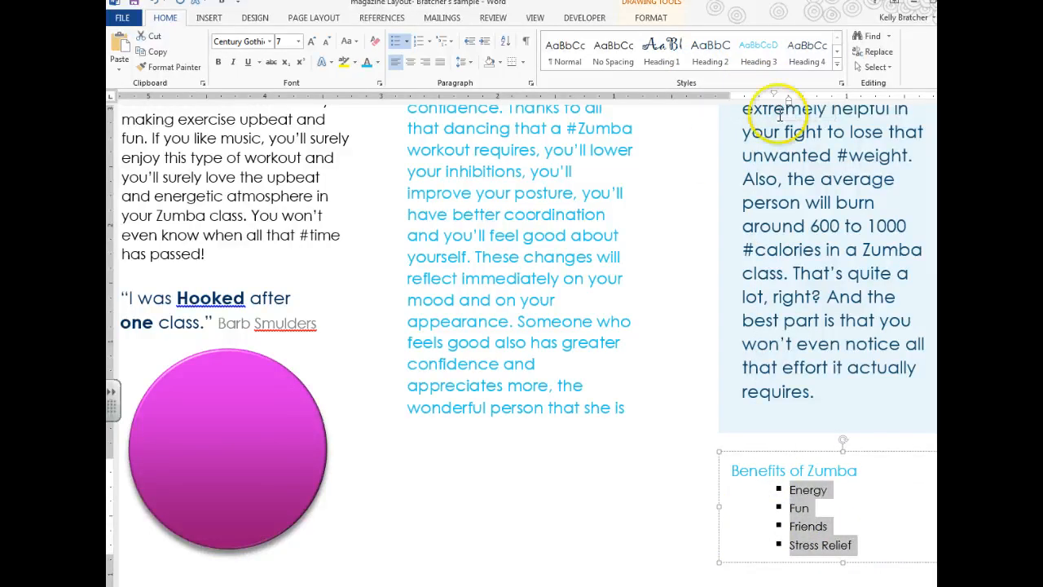
# Step: Define a new bullet with a blue font colour and apply it to the Benefits list
pyautogui.click(406, 40)
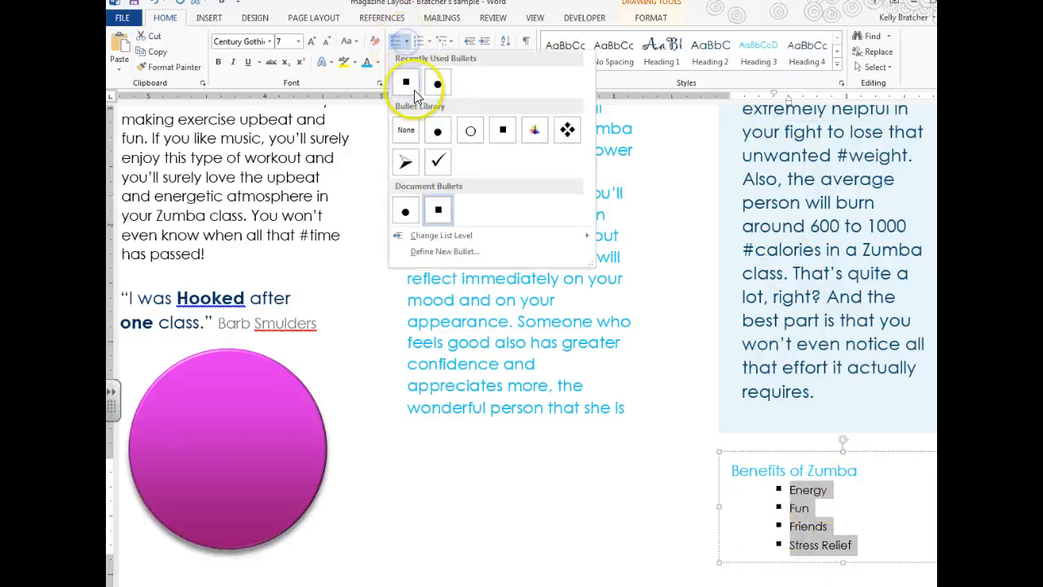
pyautogui.click(432, 252)
pyautogui.click(337, 163)
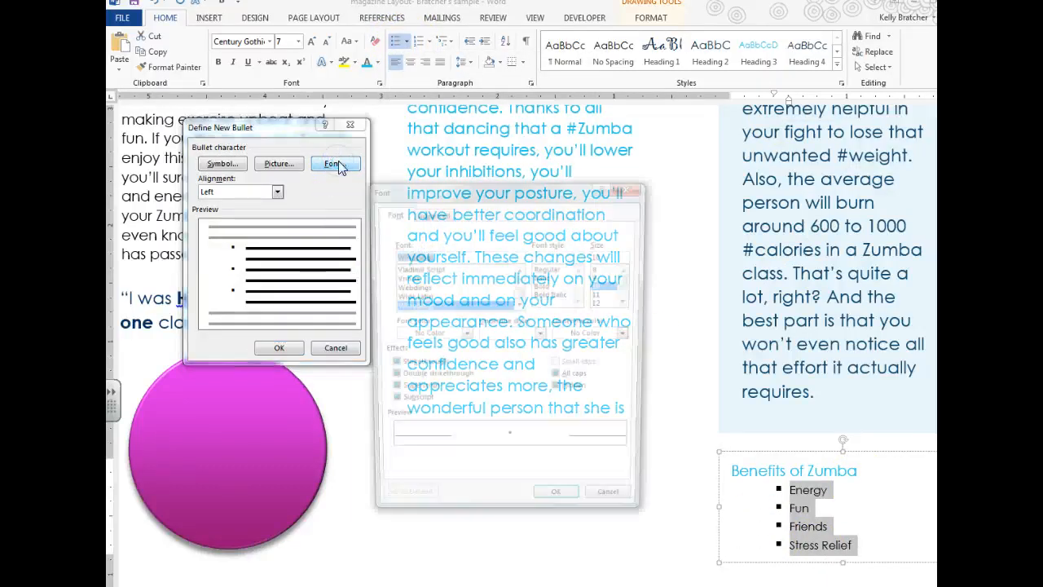
pyautogui.click(456, 335)
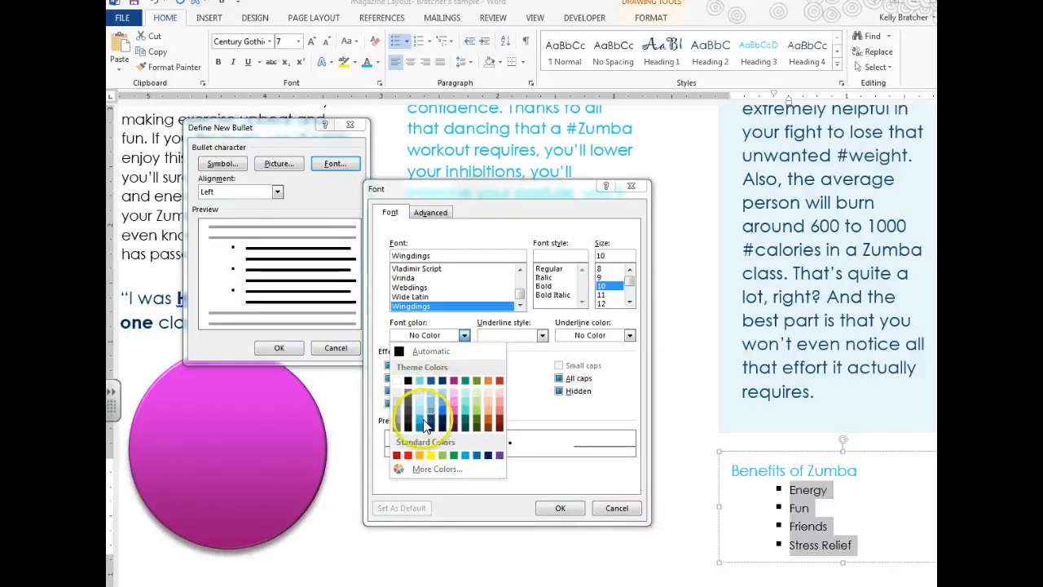
pyautogui.click(422, 422)
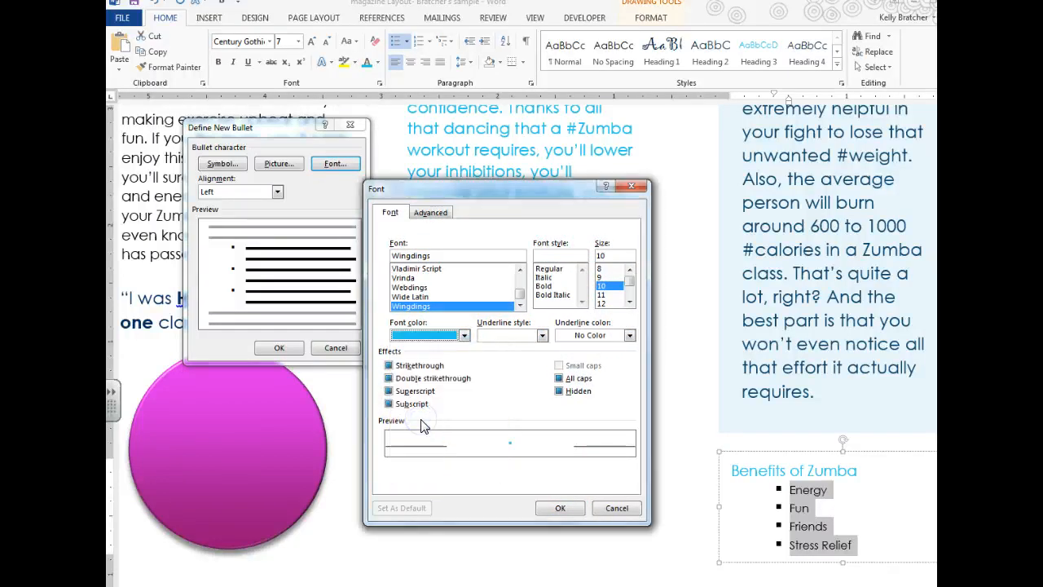
pyautogui.click(557, 507)
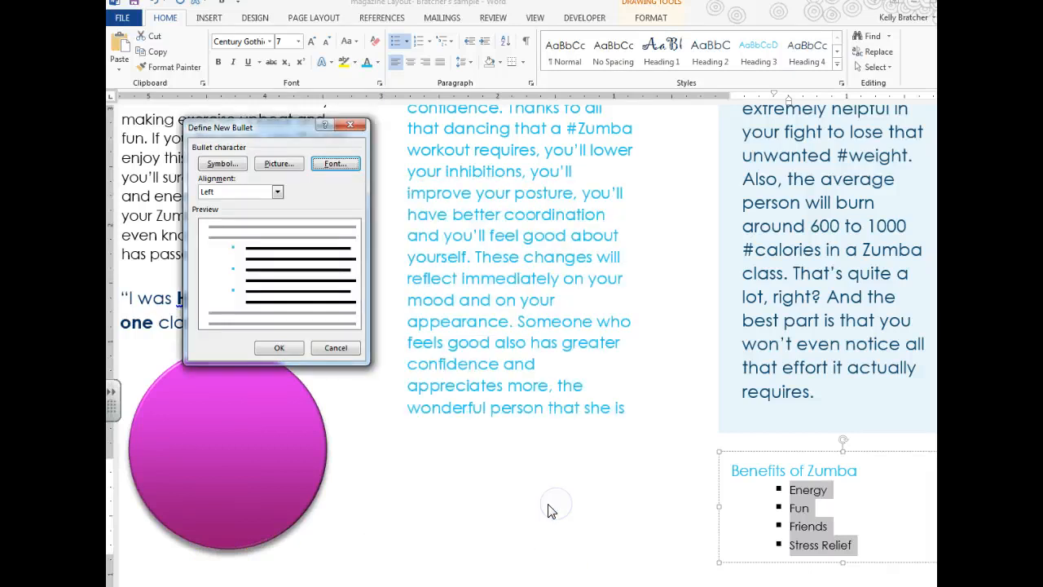
pyautogui.click(277, 349)
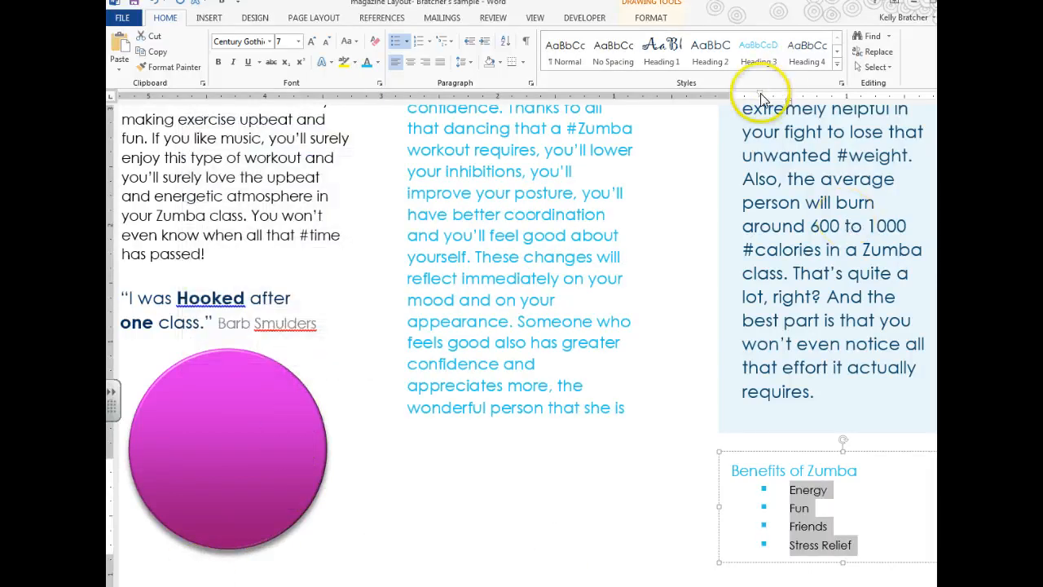
# Step: Move the bullet indent closer to the margin, then switch to the magazine_sidebar reference
pyautogui.moveTo(760, 95)
pyautogui.mouseDown()
pyautogui.moveTo(778, 97)
pyautogui.moveTo(750, 113)
pyautogui.mouseUp()
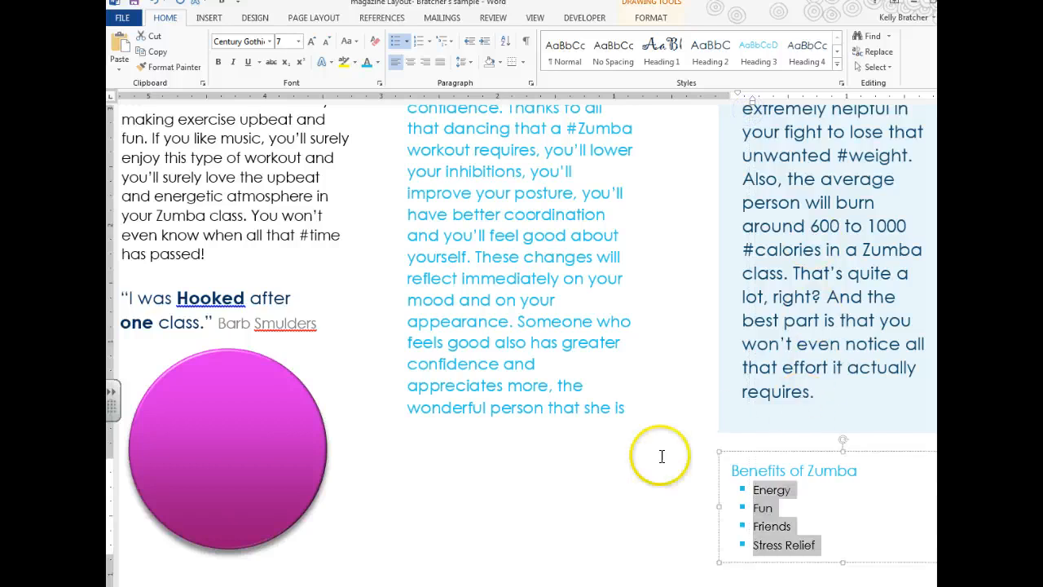
pyautogui.click(672, 489)
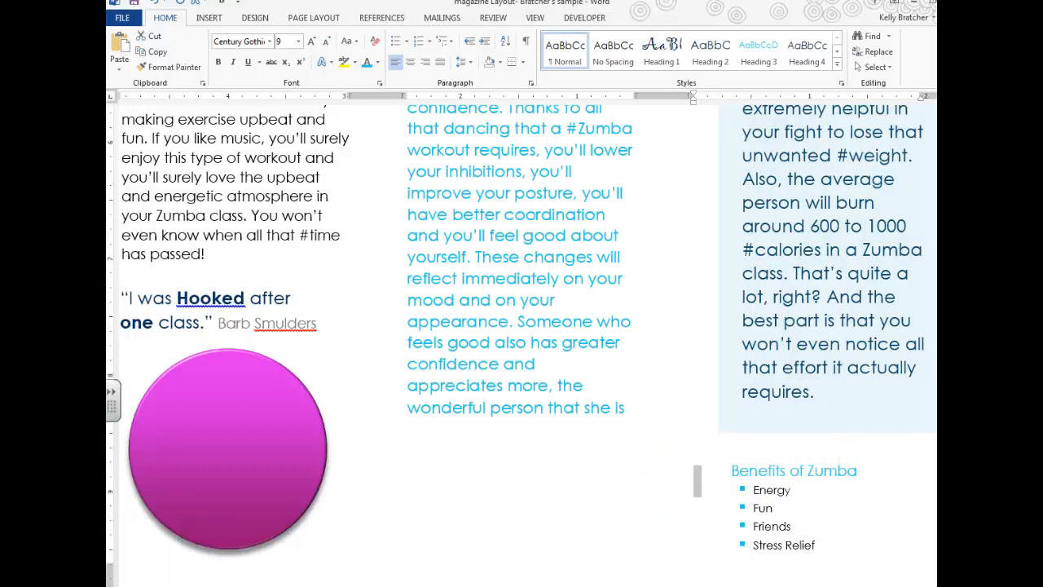
pyautogui.moveTo(330, 585)
pyautogui.click(254, 558)
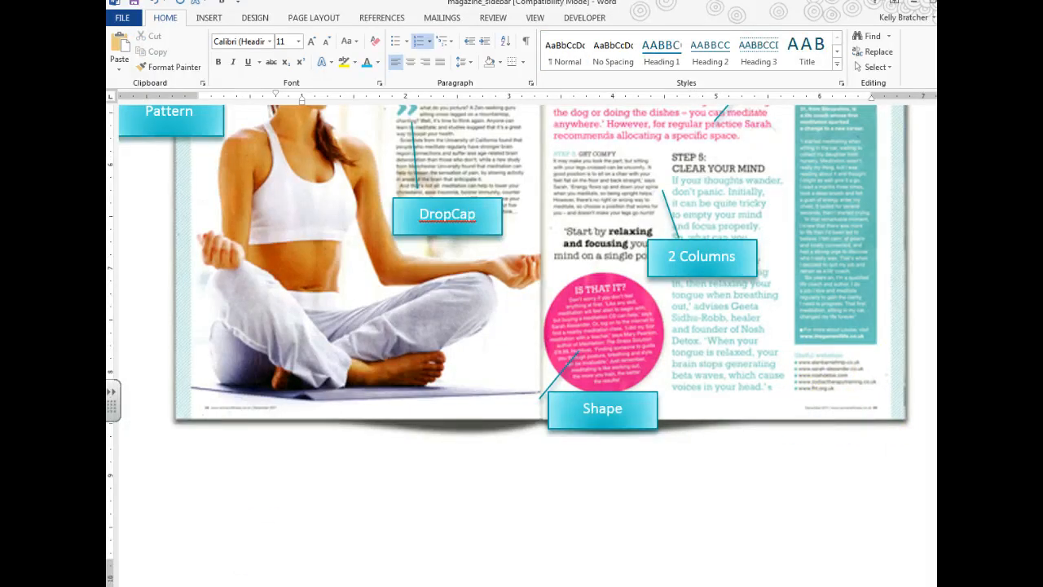
# Step: Back in the magazine Layout document, draw a small text box and move it up beside the article
pyautogui.moveTo(399, 580)
pyautogui.click(402, 550)
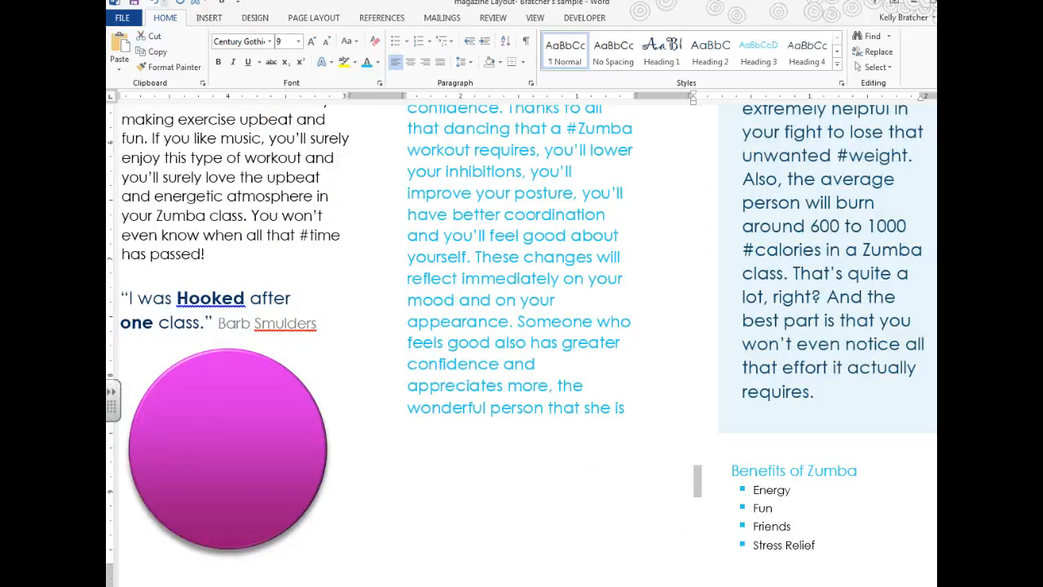
pyautogui.click(209, 18)
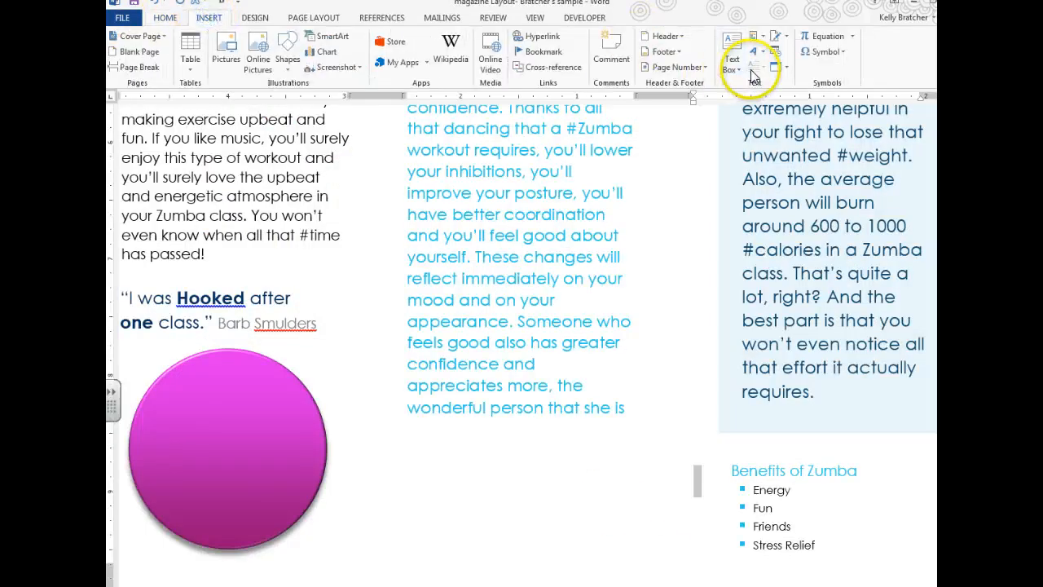
pyautogui.click(731, 57)
pyautogui.click(696, 541)
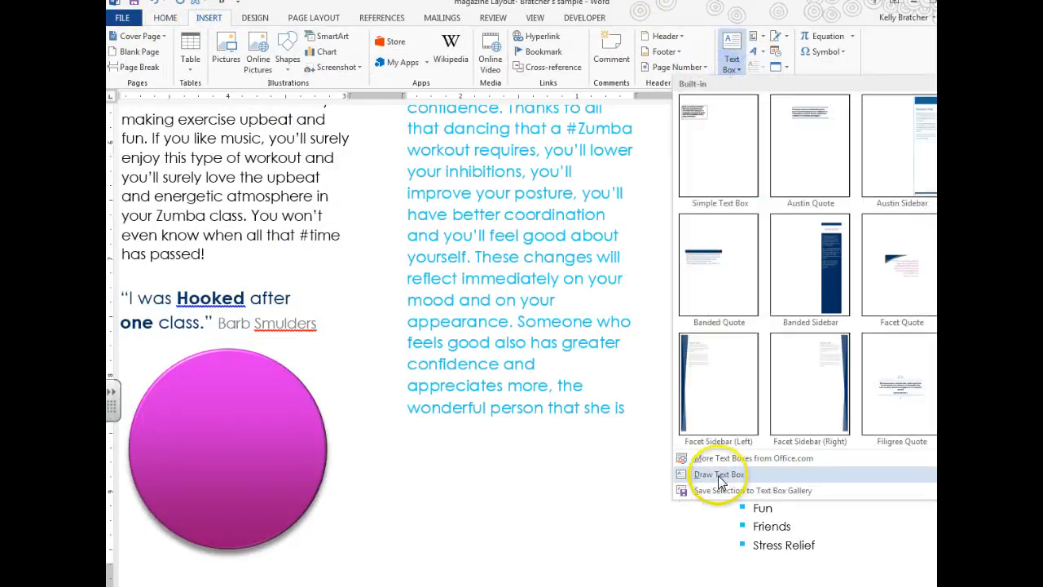
pyautogui.moveTo(717, 472); pyautogui.dragTo(739, 522)
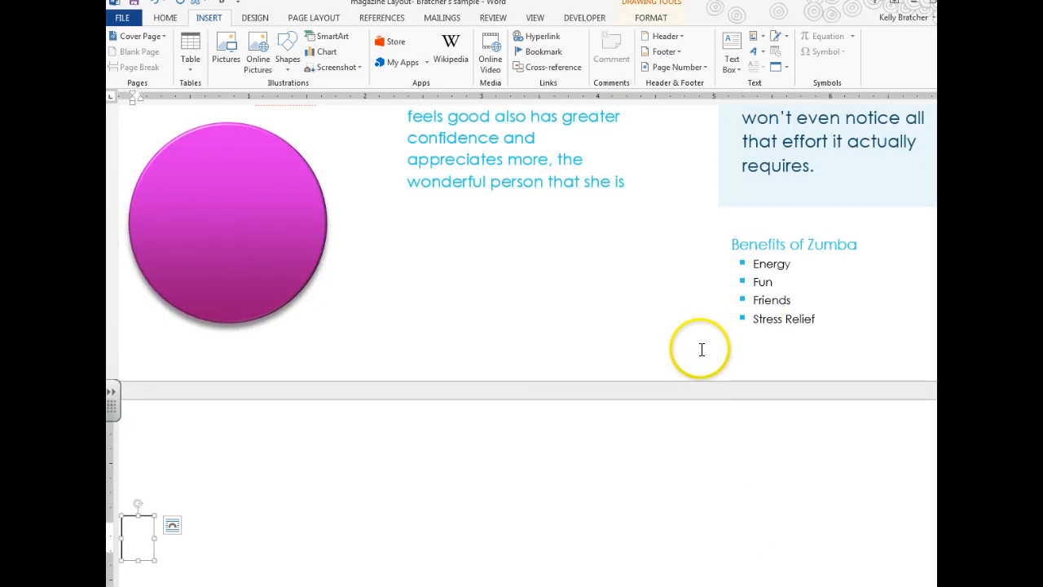
pyautogui.click(701, 350)
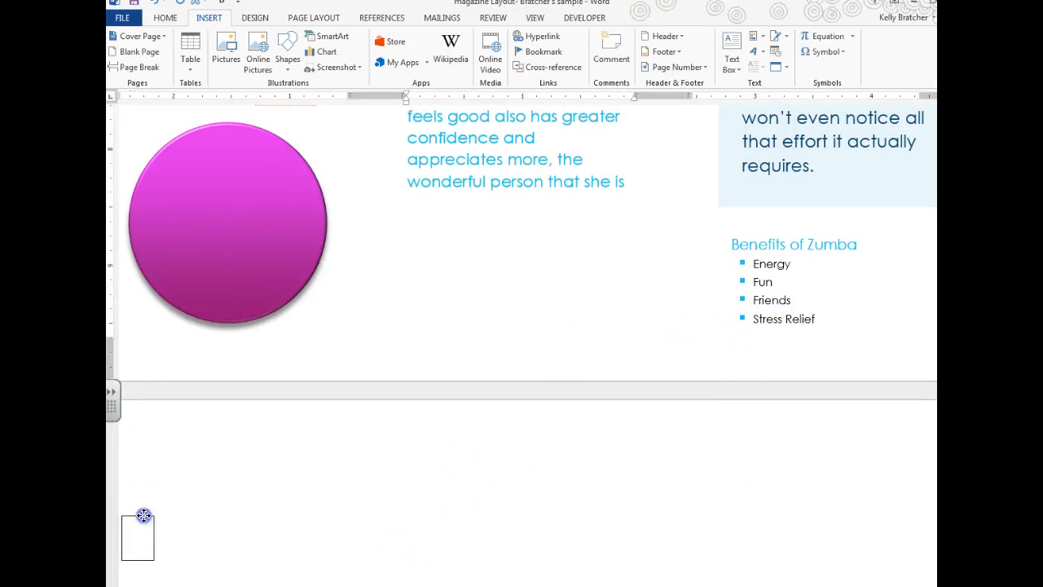
pyautogui.moveTo(143, 515); pyautogui.dragTo(643, 324)
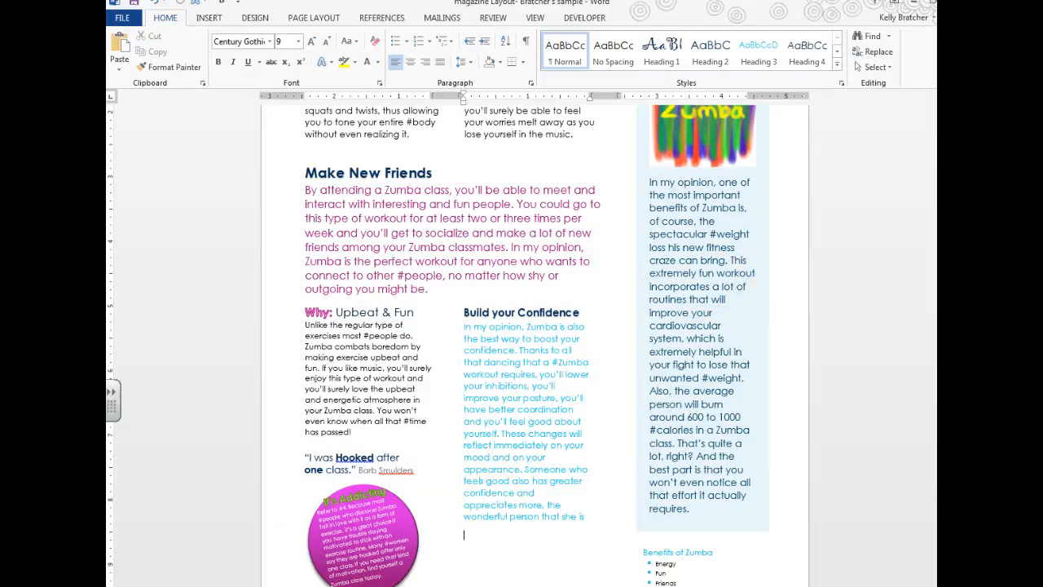
# Step: Fill the page background with a blue Dark downward diagonal pattern
pyautogui.scroll(6, 787, 209)
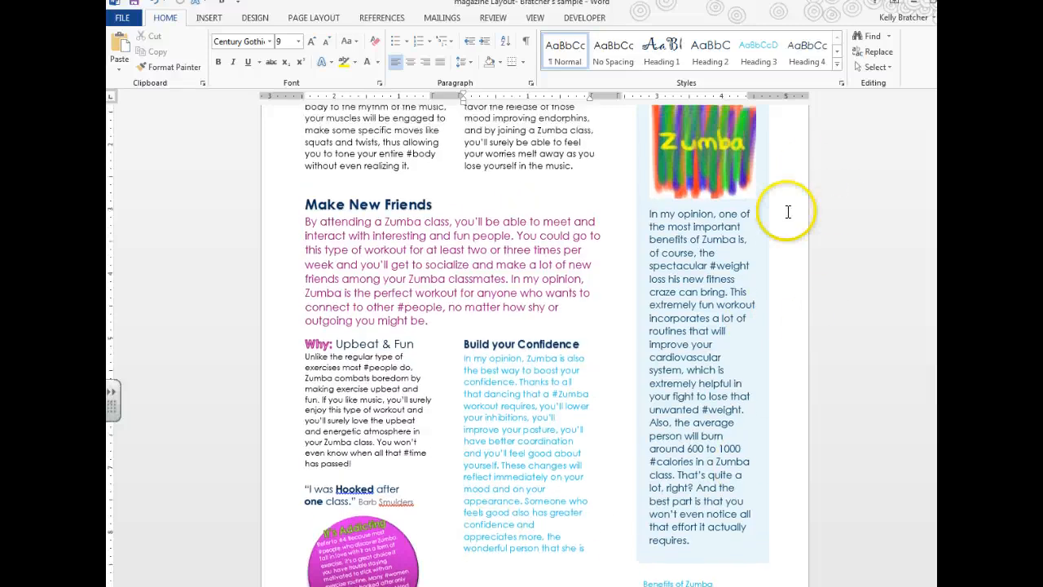
pyautogui.click(311, 18)
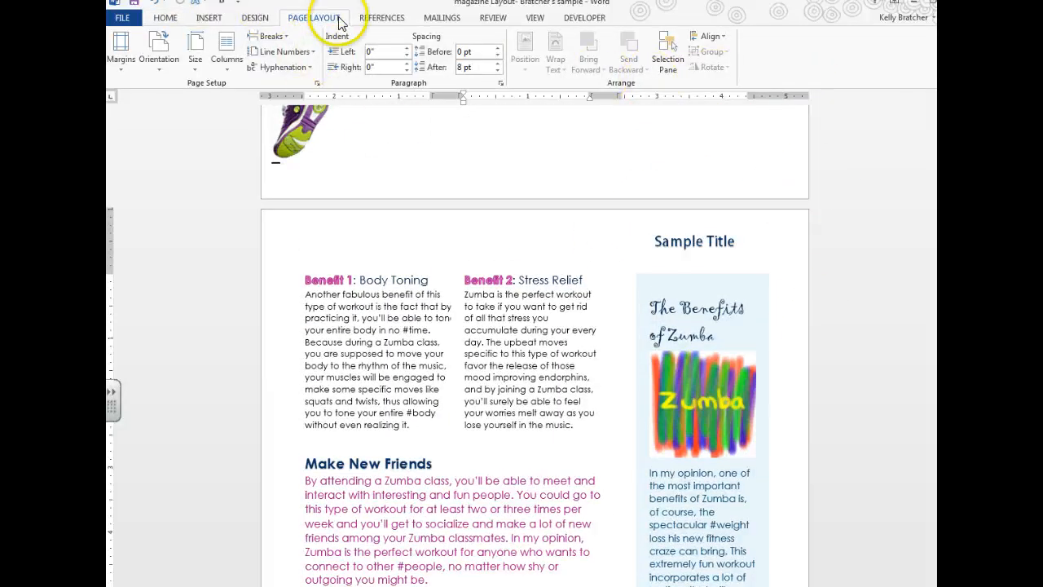
pyautogui.click(254, 18)
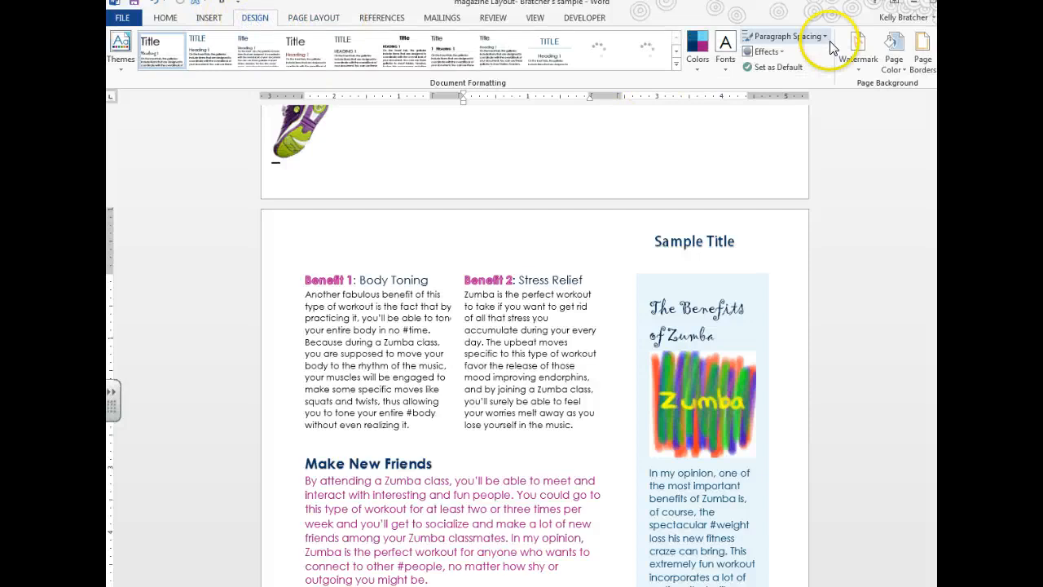
pyautogui.click(895, 53)
pyautogui.click(873, 220)
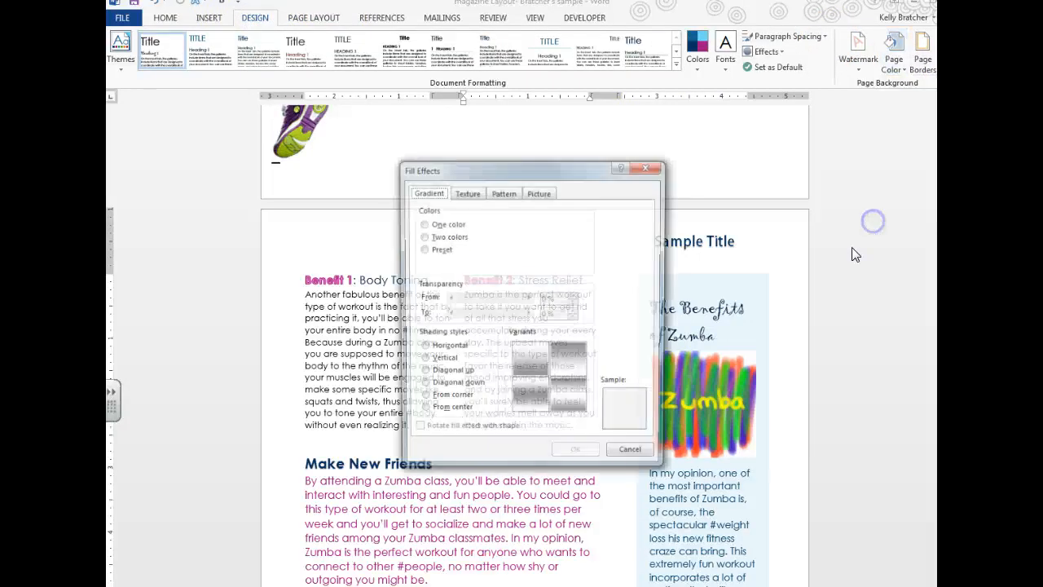
pyautogui.click(503, 192)
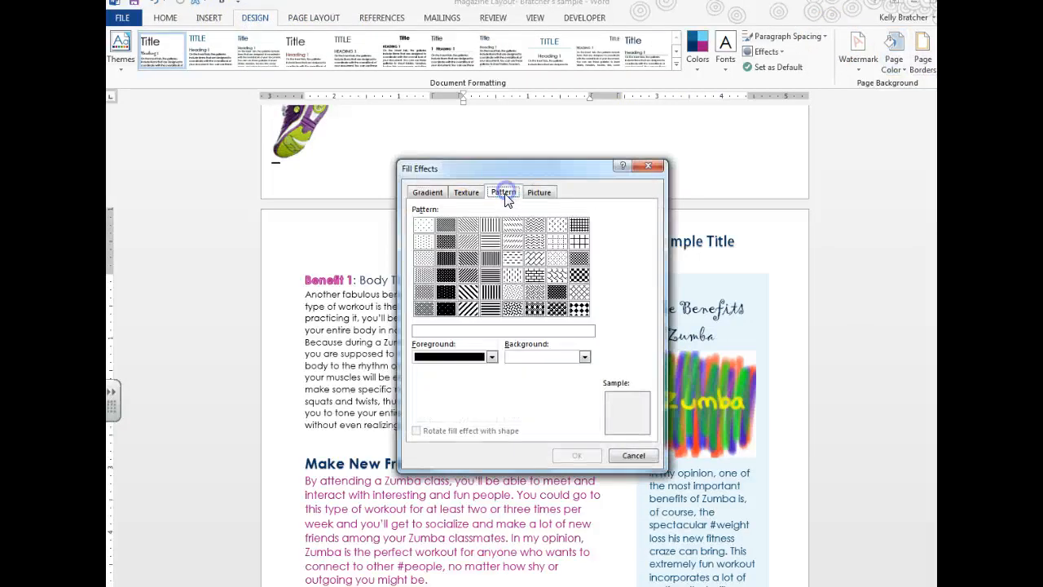
pyautogui.click(469, 258)
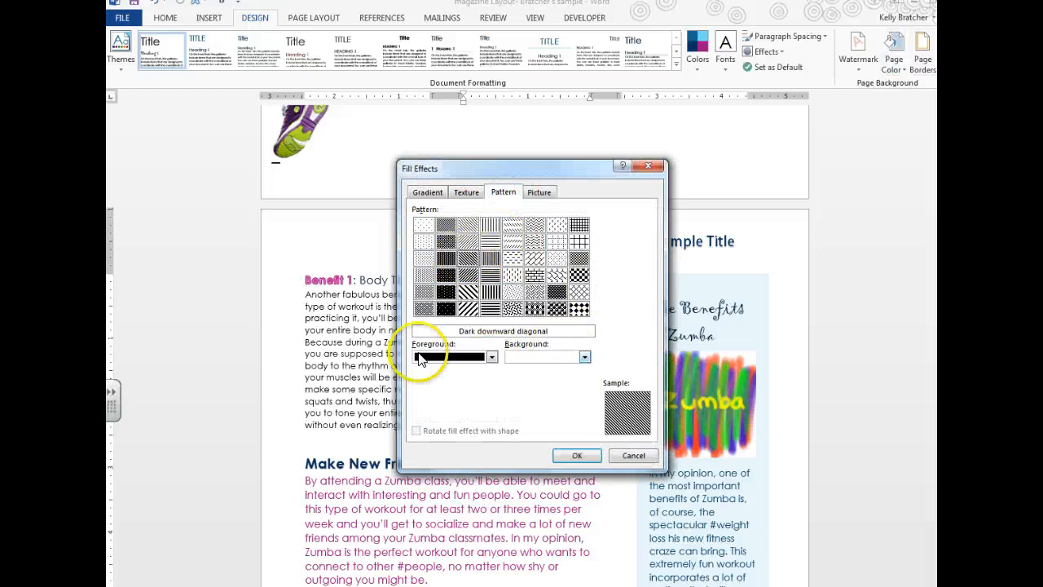
pyautogui.click(491, 357)
pyautogui.click(442, 429)
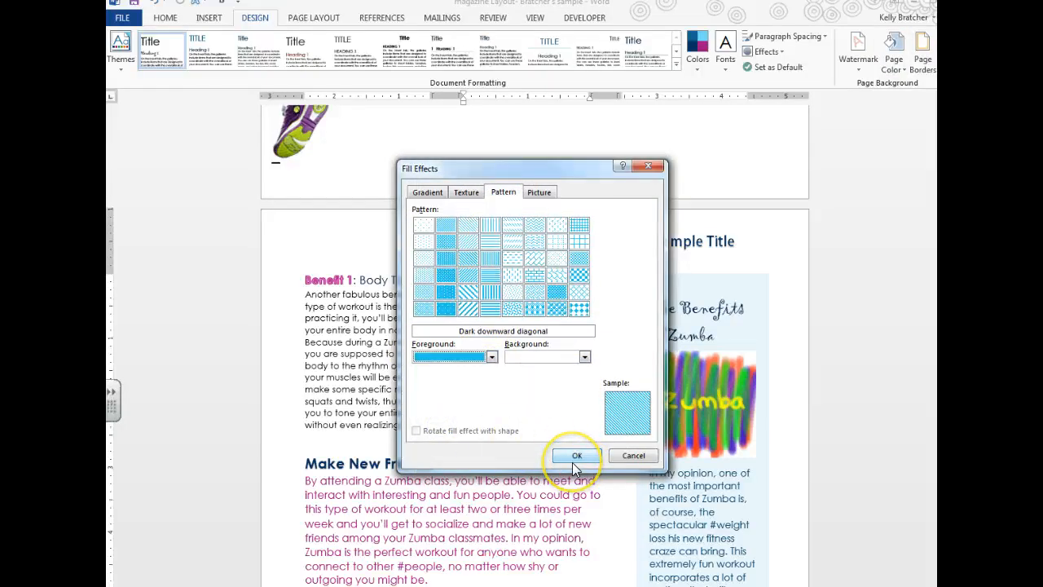
pyautogui.click(575, 460)
pyautogui.scroll(10, 588, 413)
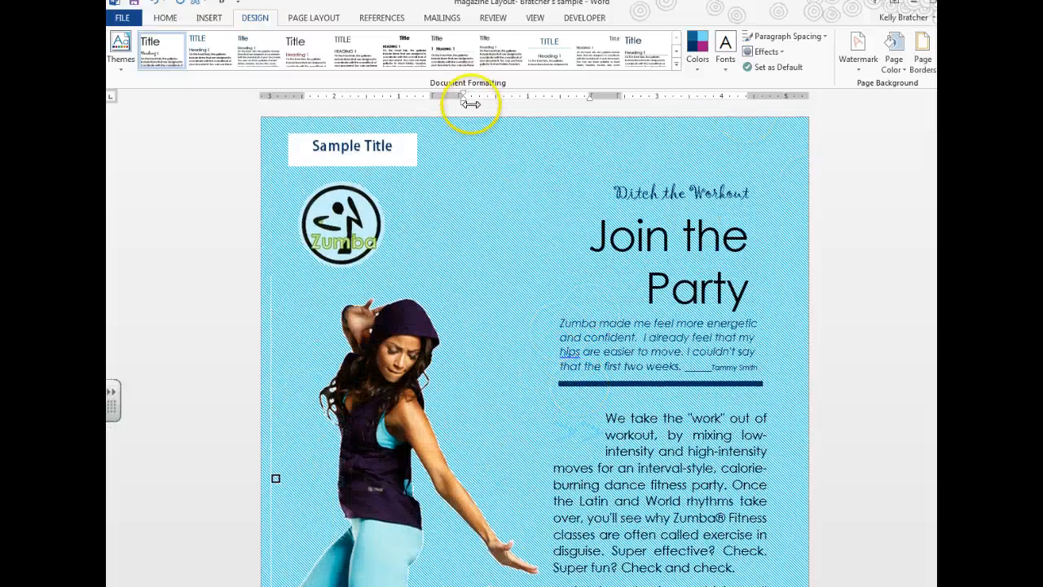
pyautogui.click(205, 18)
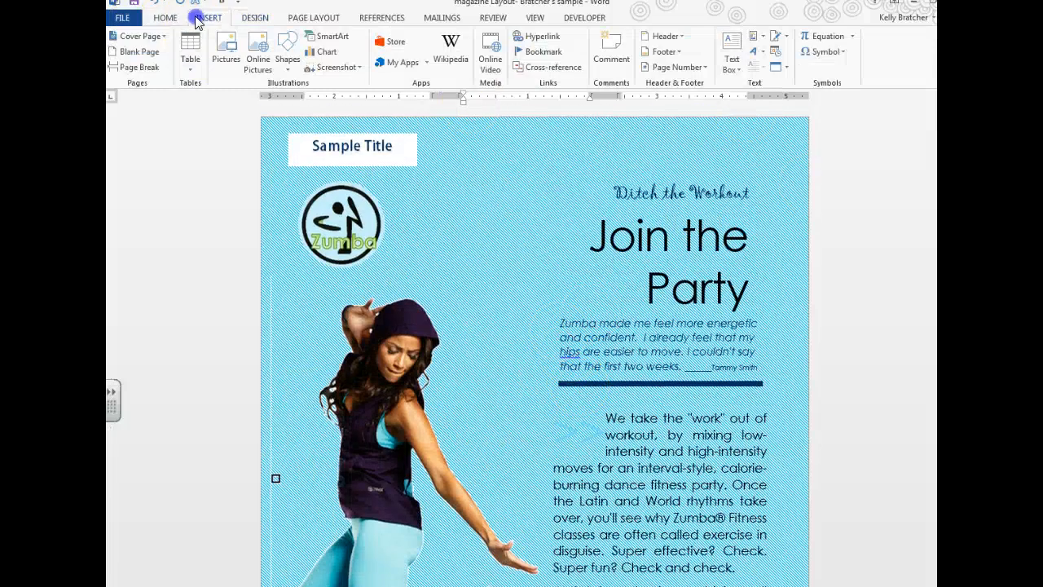
# Step: Draw a large rectangle over the first page and fill it with white
pyautogui.click(285, 50)
pyautogui.click(323, 95)
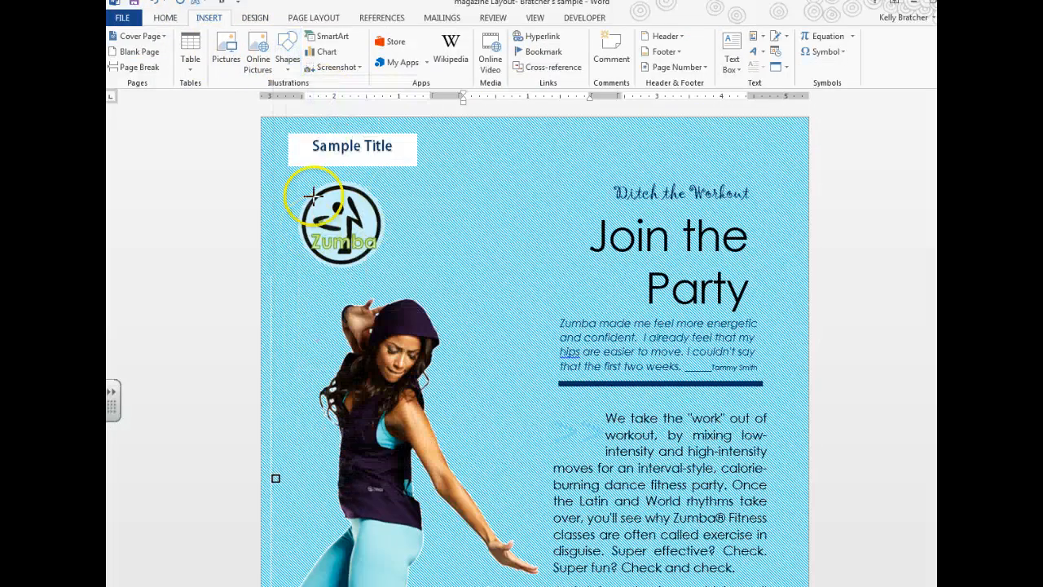
pyautogui.moveTo(289, 159); pyautogui.dragTo(793, 583)
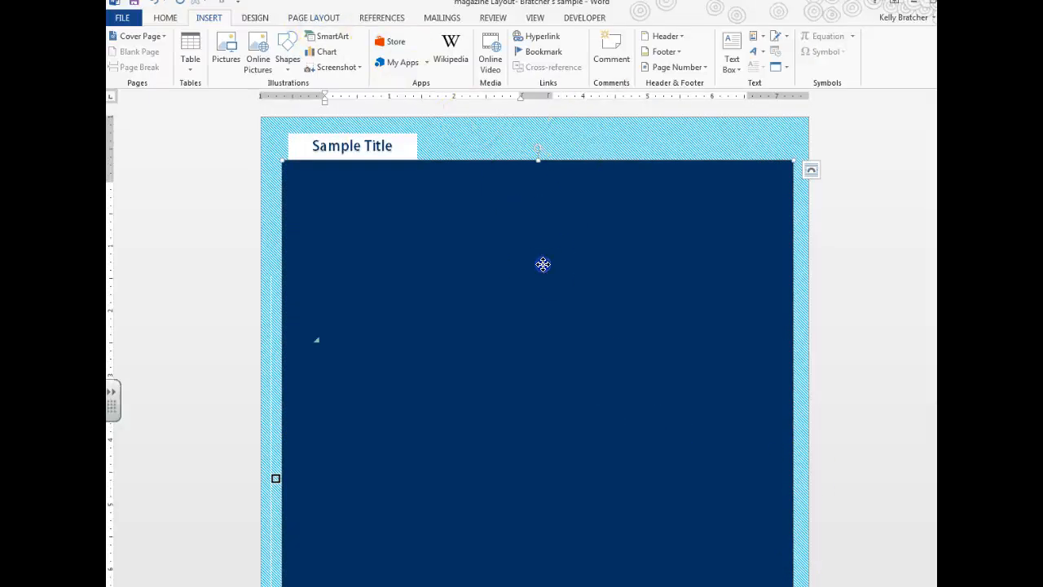
pyautogui.click(376, 37)
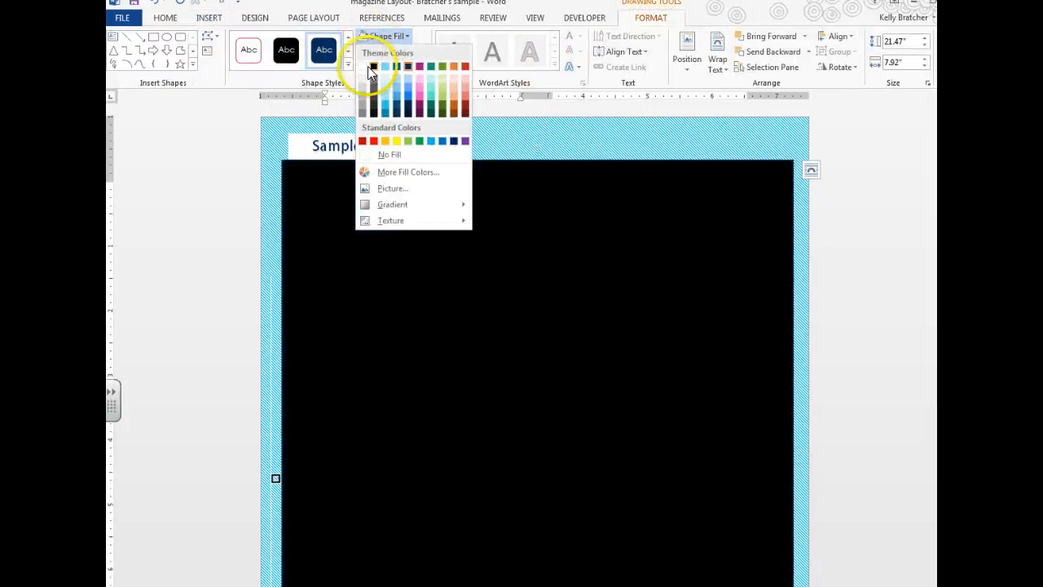
pyautogui.click(362, 66)
# Step: Check the rectangle's outline colour options, then switch to the magazine_sidebar document
pyautogui.click(389, 67)
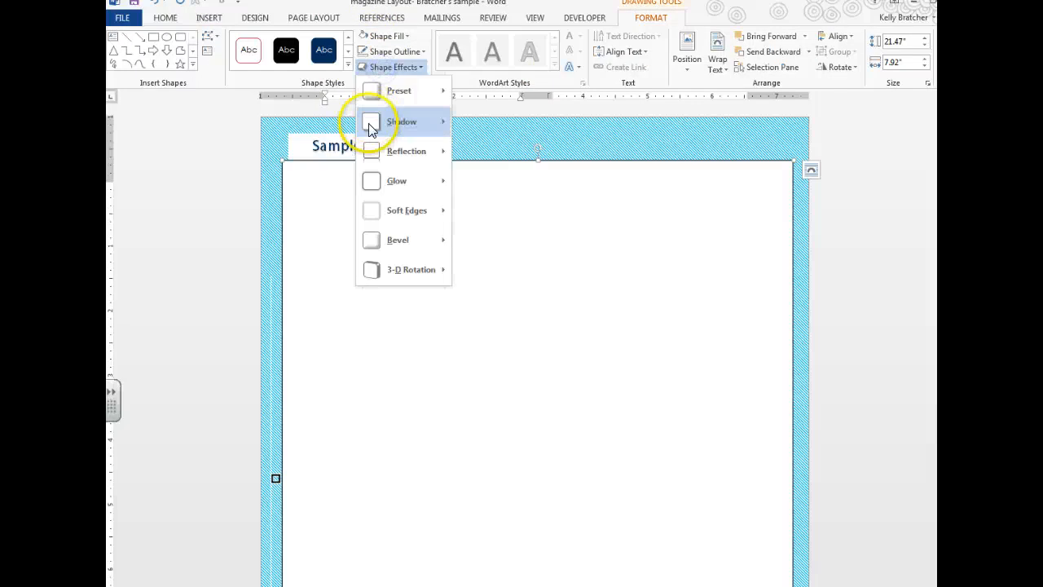
pyautogui.click(394, 51)
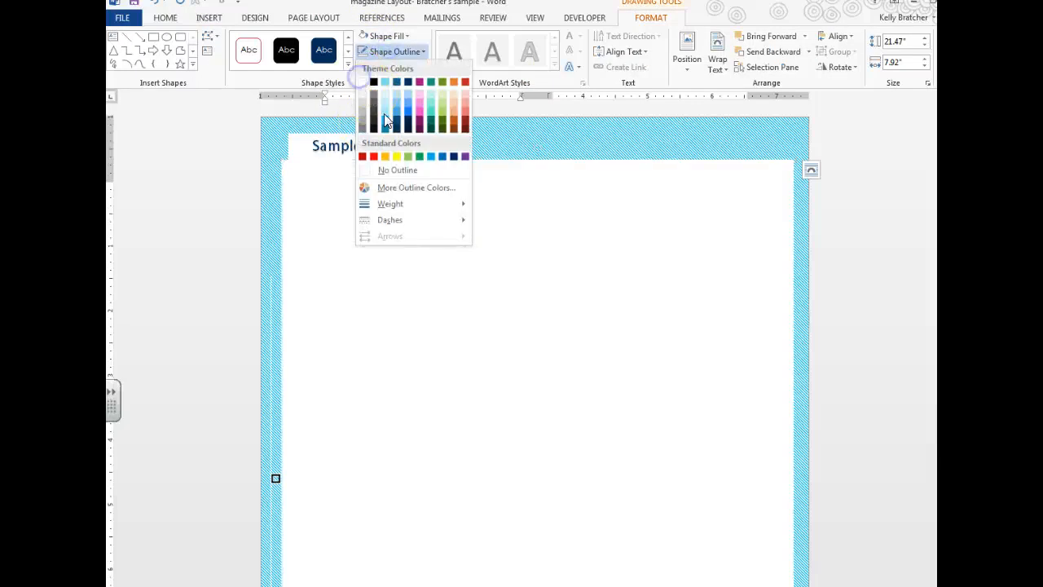
pyautogui.click(431, 282)
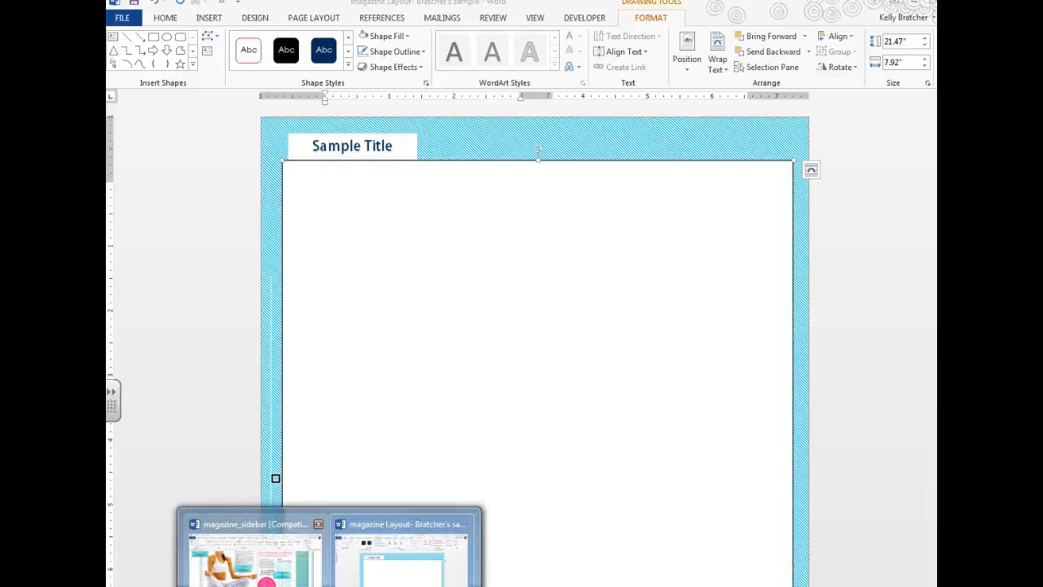
pyautogui.click(257, 544)
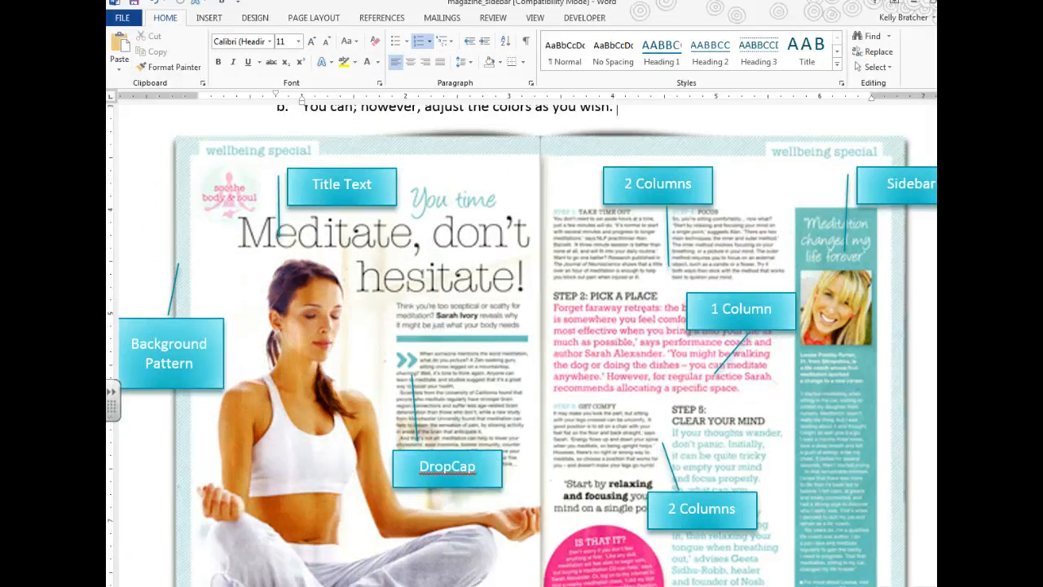
pyautogui.click(403, 550)
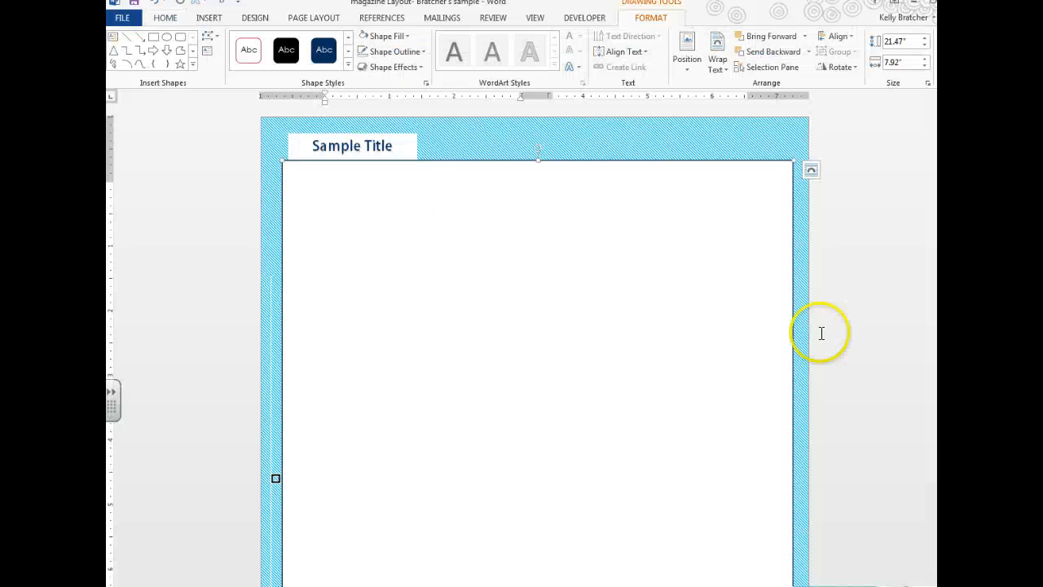
# Step: Return to the magazine layout and widen the first page's white rectangle by dragging its corner
pyautogui.click(780, 412)
pyautogui.scroll(-4, 782, 416)
pyautogui.click(746, 377)
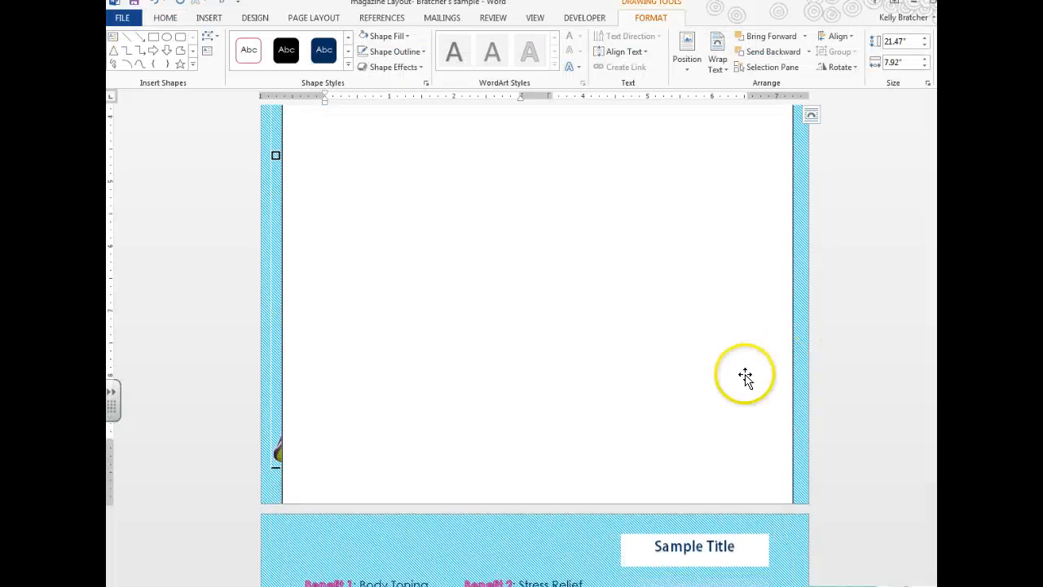
pyautogui.scroll(2, 774, 380)
pyautogui.click(705, 387)
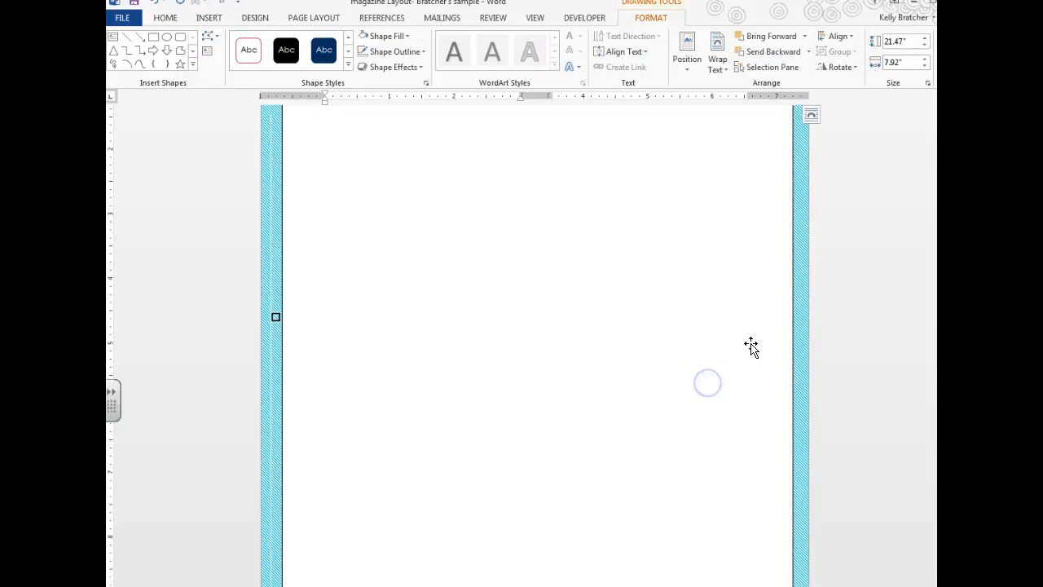
pyautogui.scroll(2, 733, 362)
pyautogui.moveTo(791, 163); pyautogui.dragTo(809, 157)
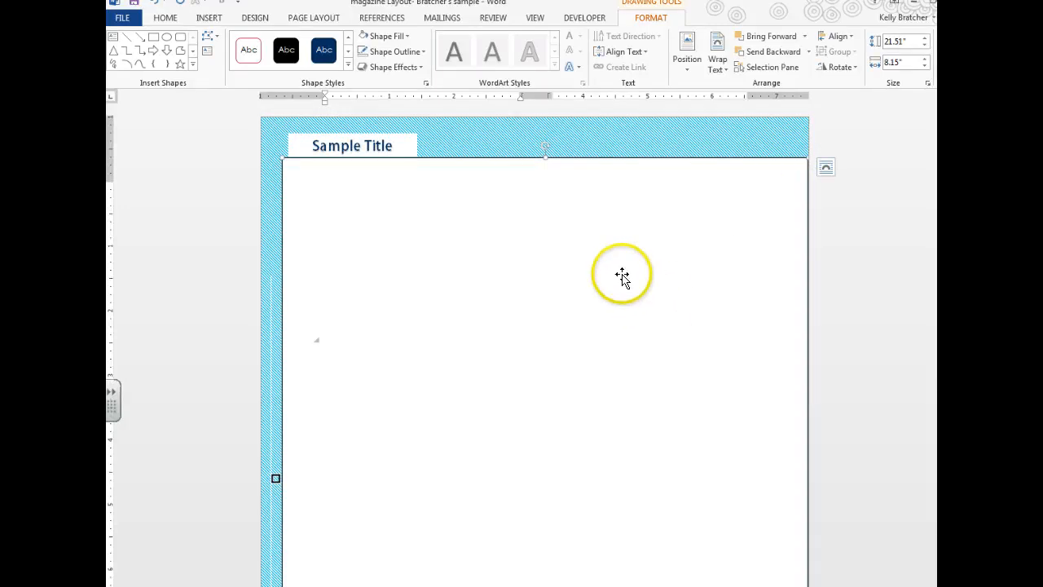
pyautogui.scroll(-2, 622, 277)
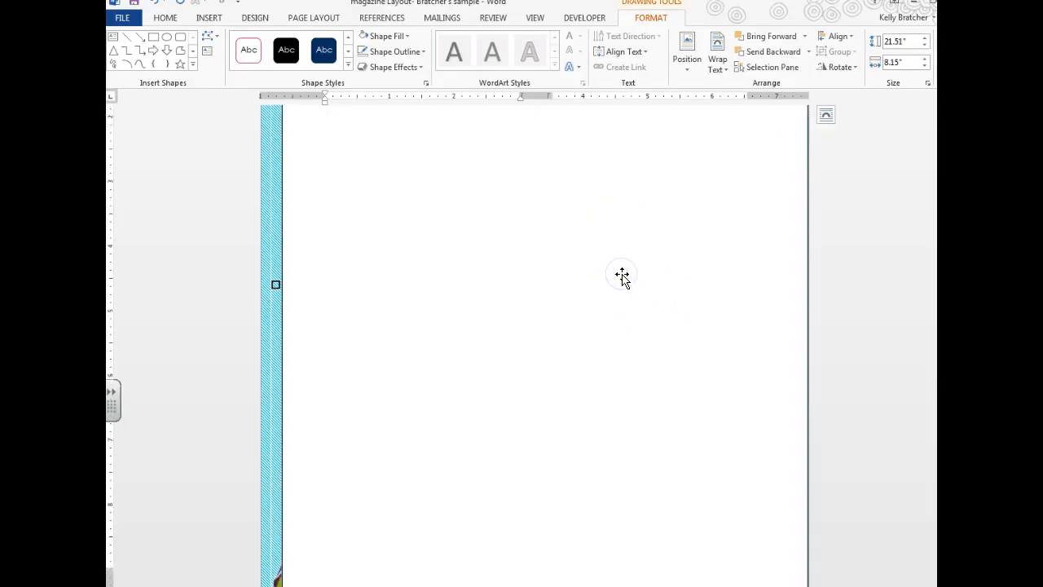
pyautogui.scroll(-2, 627, 283)
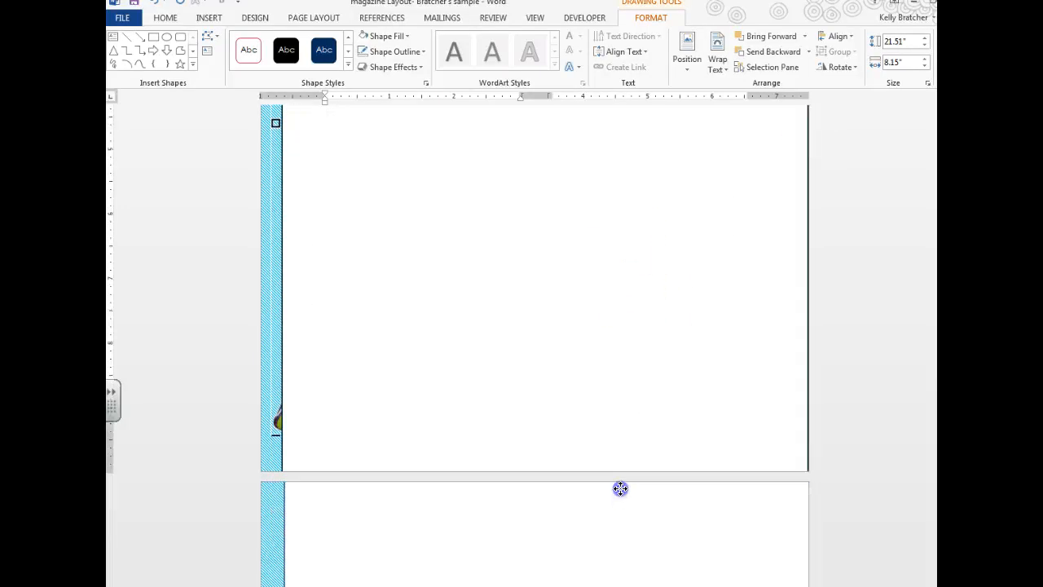
# Step: Place a copy of the white rectangle over page two
pyautogui.moveTo(629, 300); pyautogui.dragTo(596, 437)
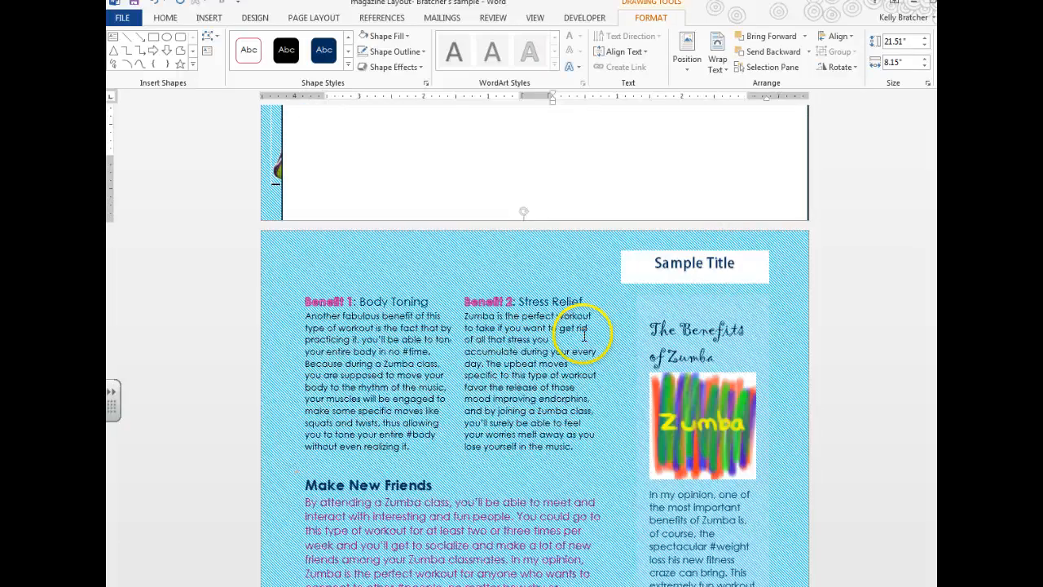
pyautogui.scroll(-4, 578, 395)
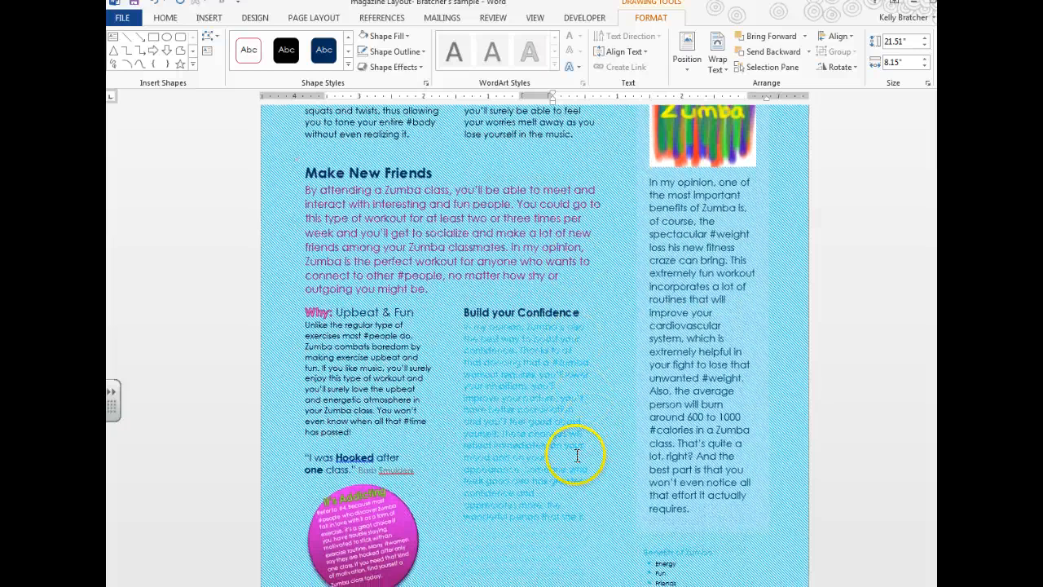
pyautogui.scroll(7, 570, 436)
pyautogui.scroll(1, 671, 440)
# Step: Send the first page's white rectangle behind text, revealing the dancer and Join the Party text
pyautogui.click(672, 440)
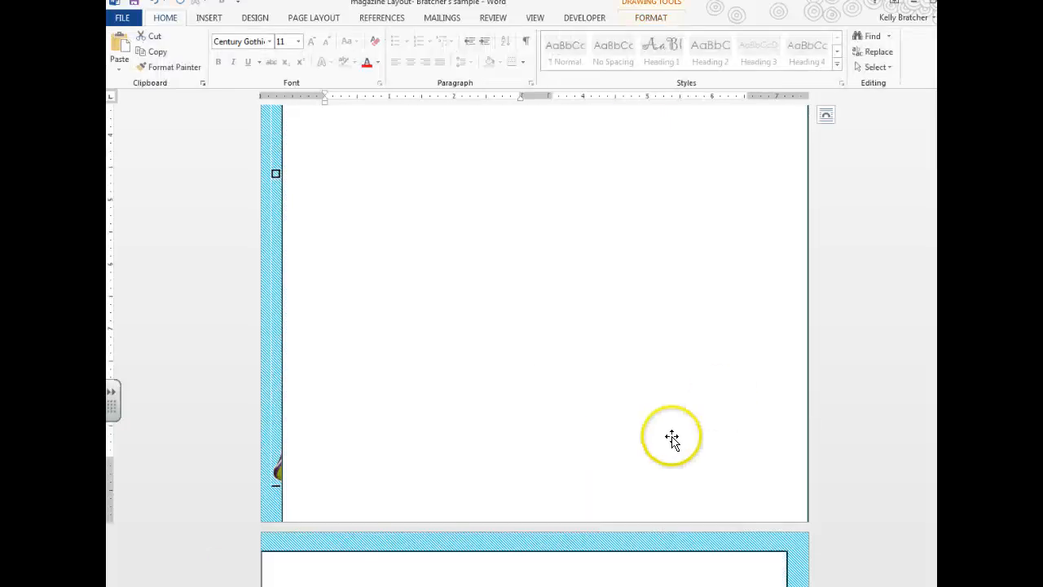
pyautogui.rightClick(672, 441)
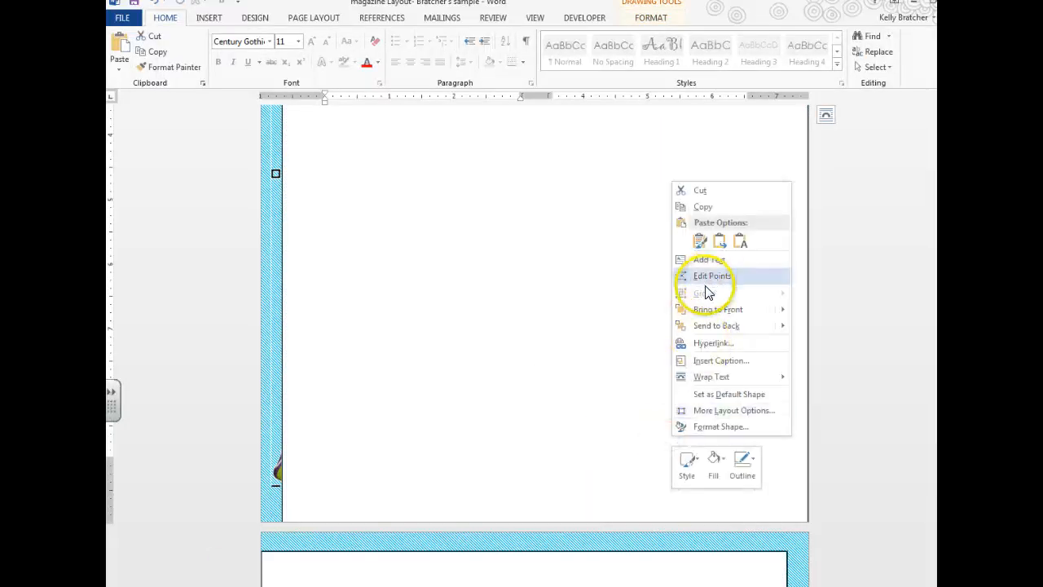
pyautogui.moveTo(725, 330)
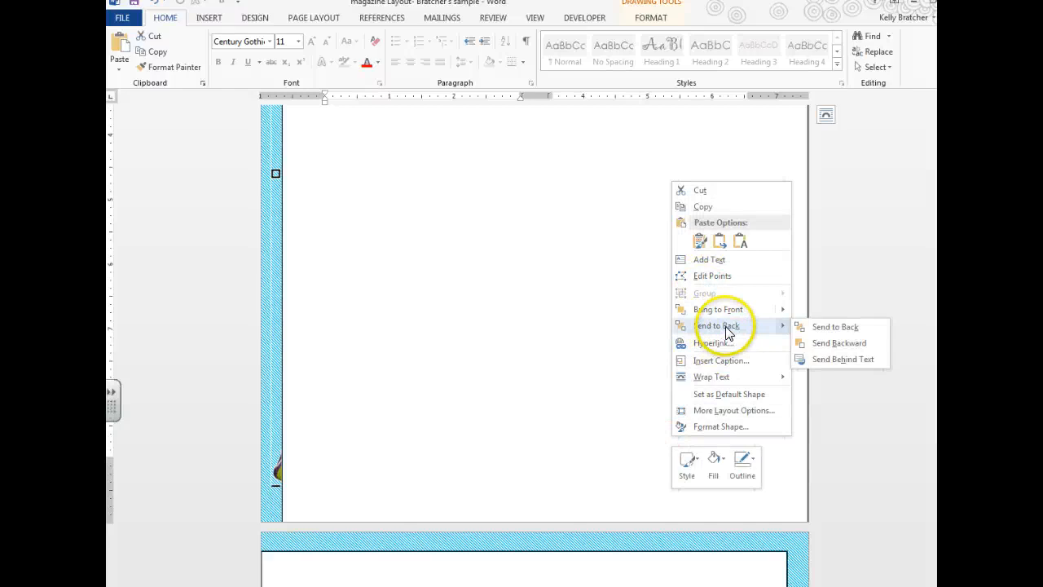
pyautogui.click(815, 361)
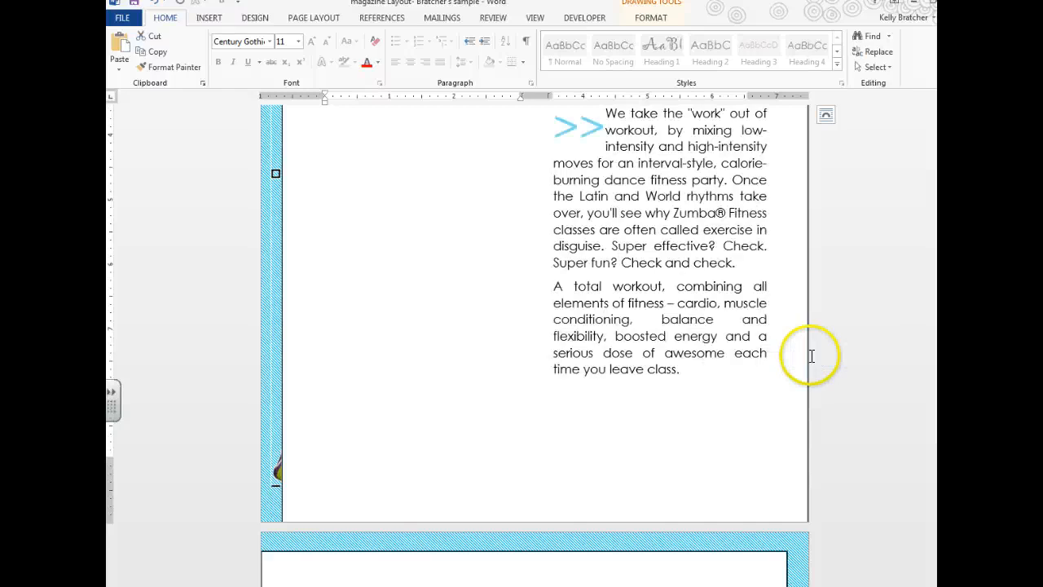
pyautogui.rightClick(384, 435)
pyautogui.click(430, 326)
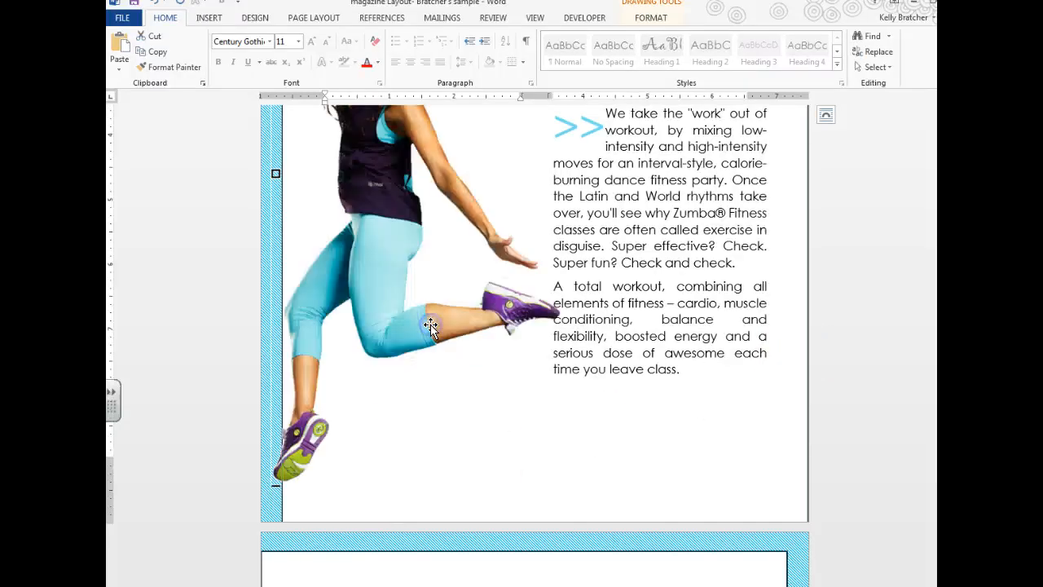
pyautogui.scroll(6, 533, 443)
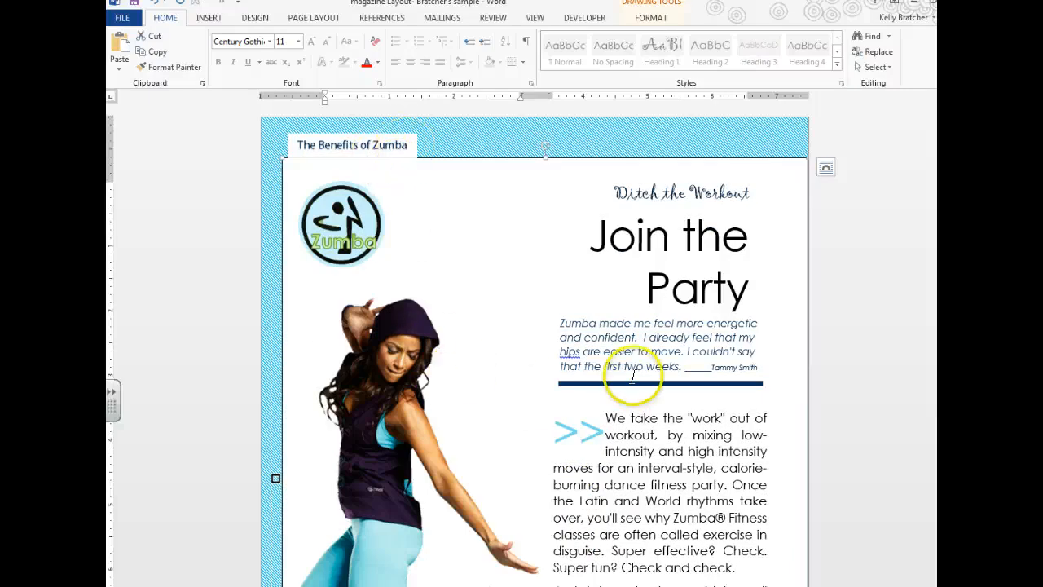
# Step: Set both white rectangles, on page one and page two, to No Outline
pyautogui.click(850, 348)
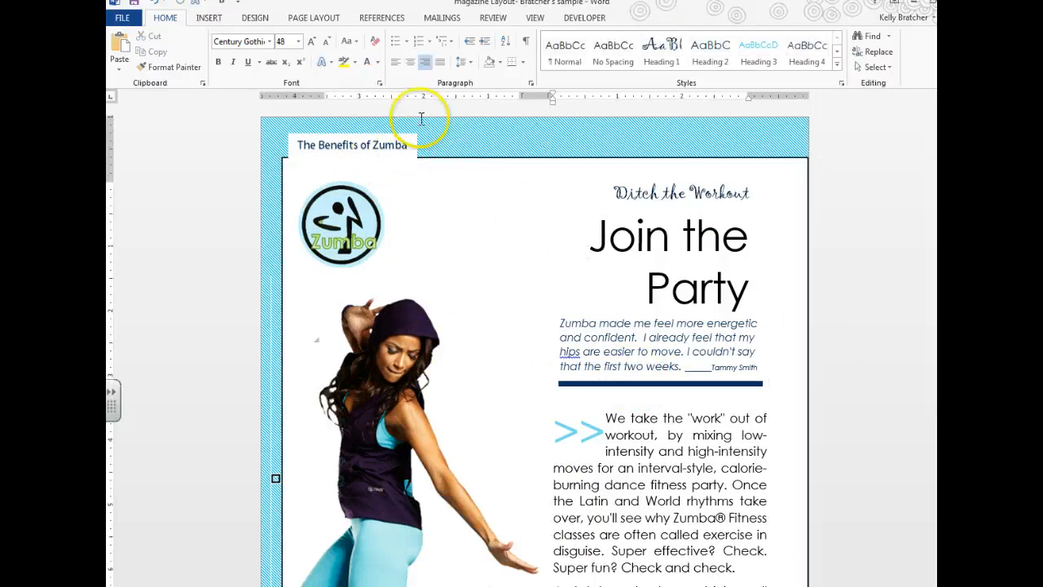
pyautogui.doubleClick(463, 165)
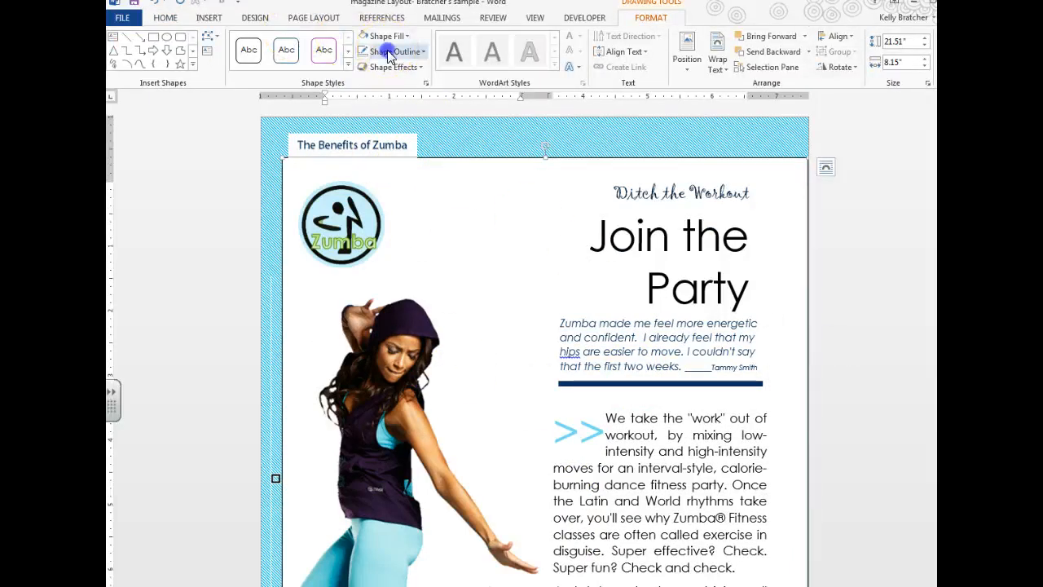
pyautogui.click(383, 51)
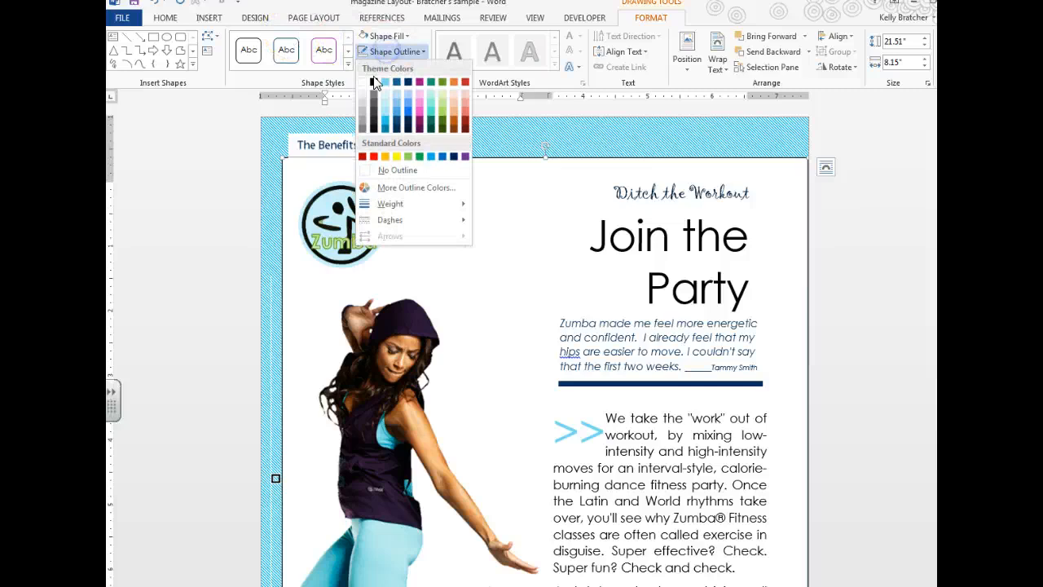
pyautogui.click(383, 170)
pyautogui.click(885, 324)
pyautogui.scroll(-15, 844, 326)
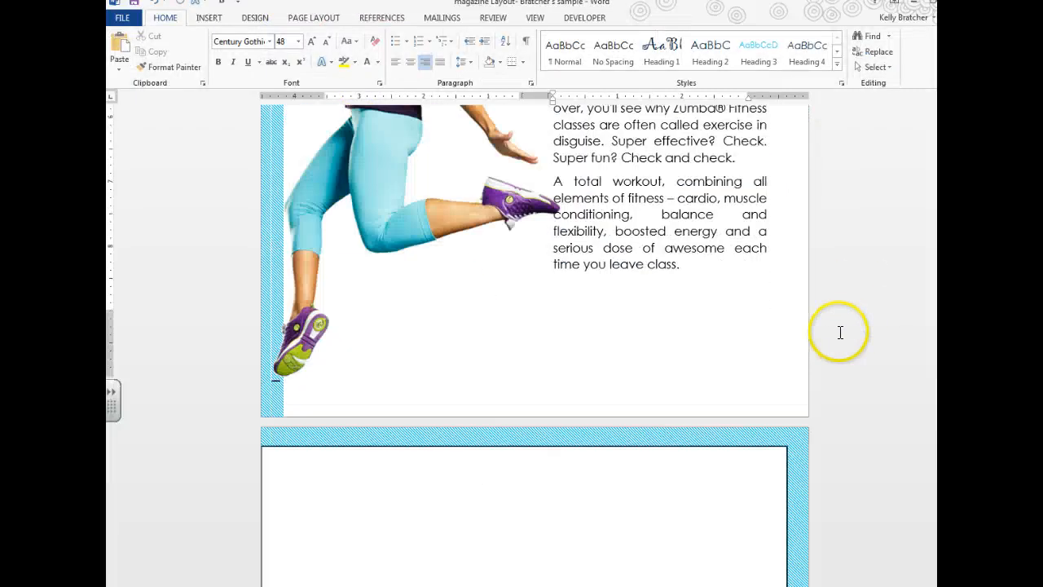
pyautogui.click(702, 336)
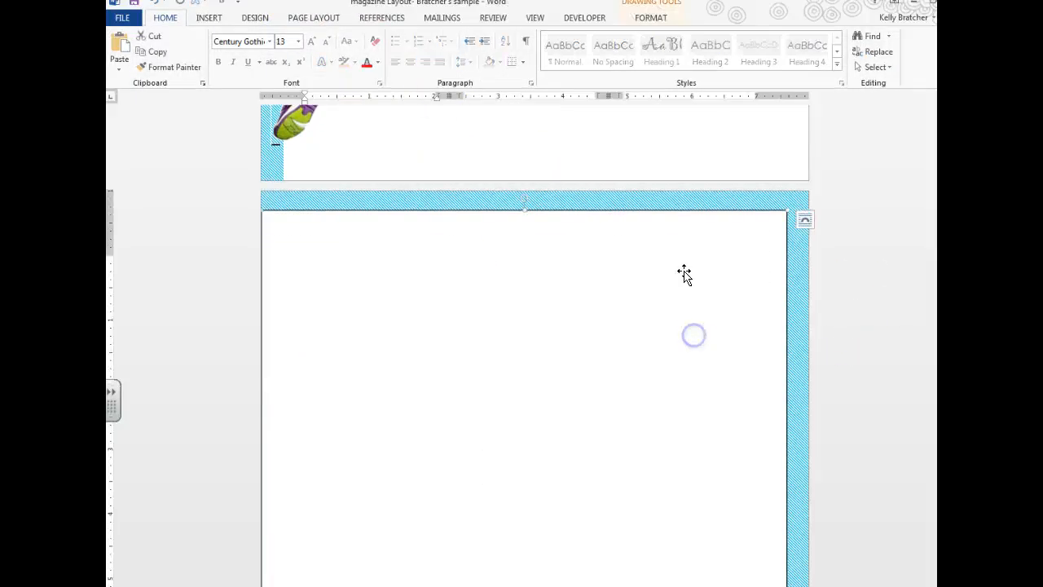
pyautogui.click(644, 18)
pyautogui.click(382, 52)
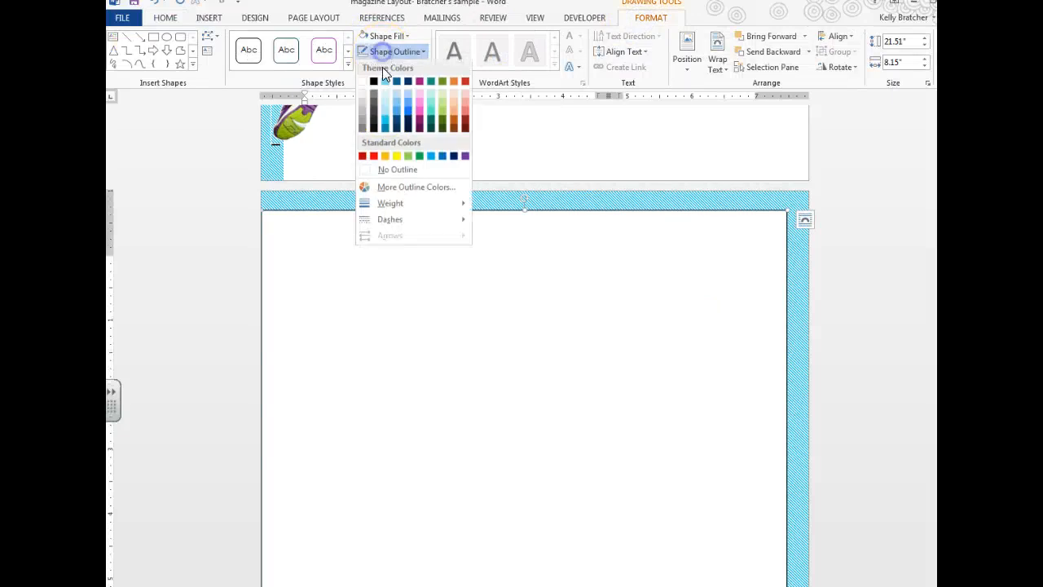
pyautogui.click(369, 168)
# Step: Send page two's rectangle behind text, revealing its articles, and view pages side by side
pyautogui.rightClick(553, 378)
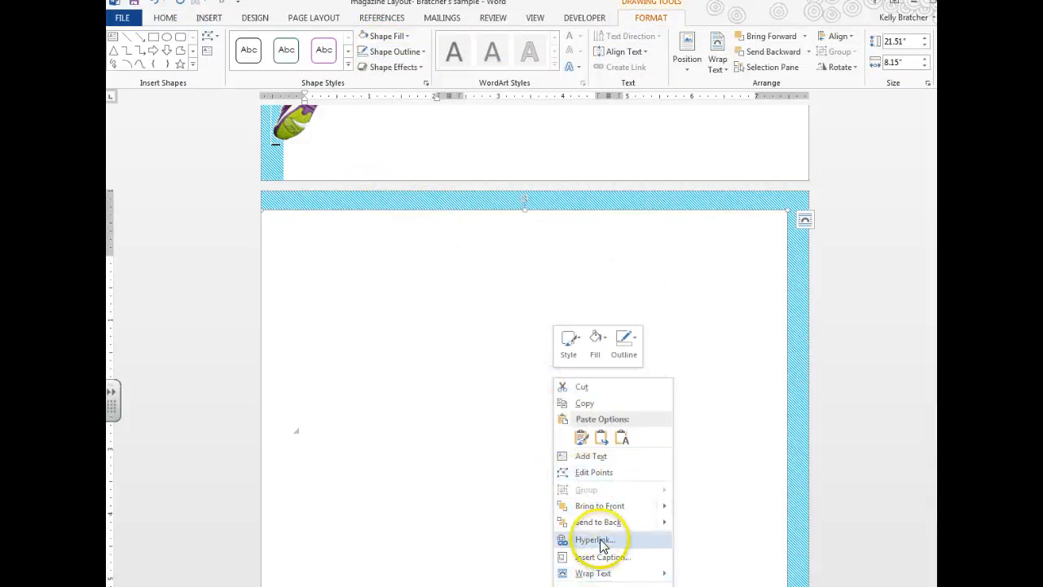
pyautogui.moveTo(624, 522)
pyautogui.click(709, 557)
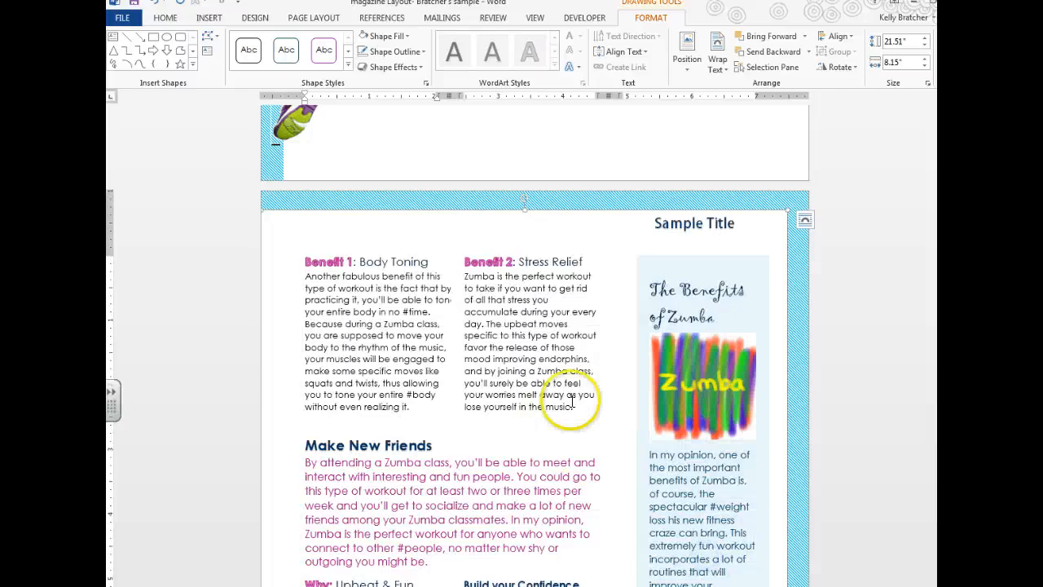
pyautogui.scroll(-6, 586, 407)
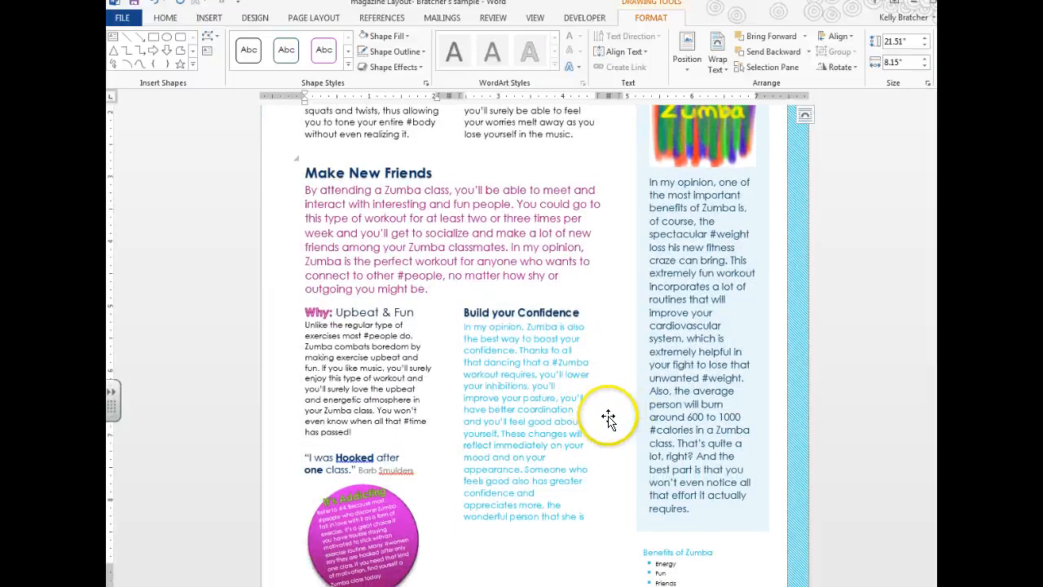
pyautogui.scroll(4, 610, 403)
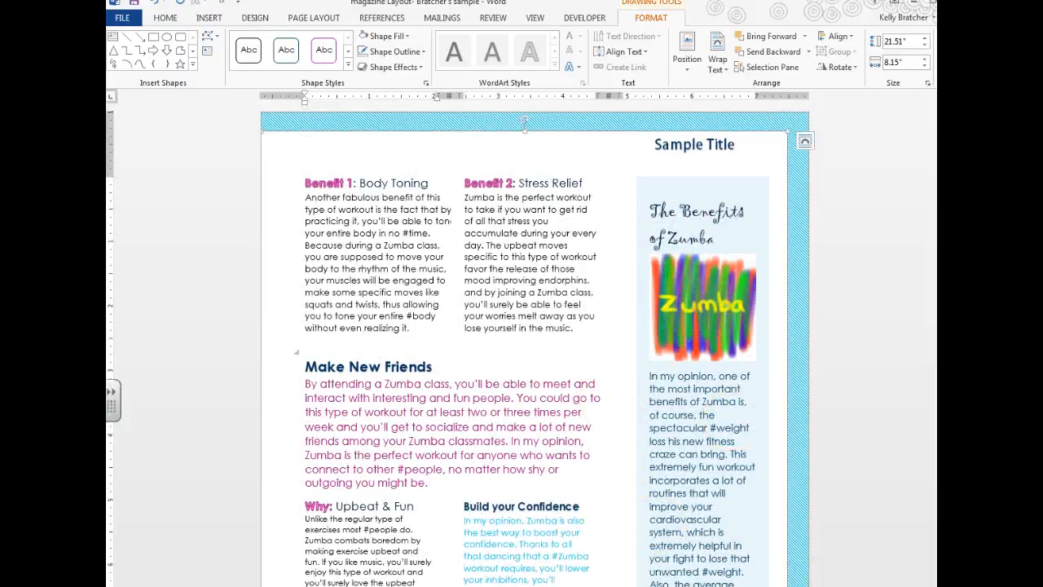
pyautogui.click(535, 18)
pyautogui.click(411, 51)
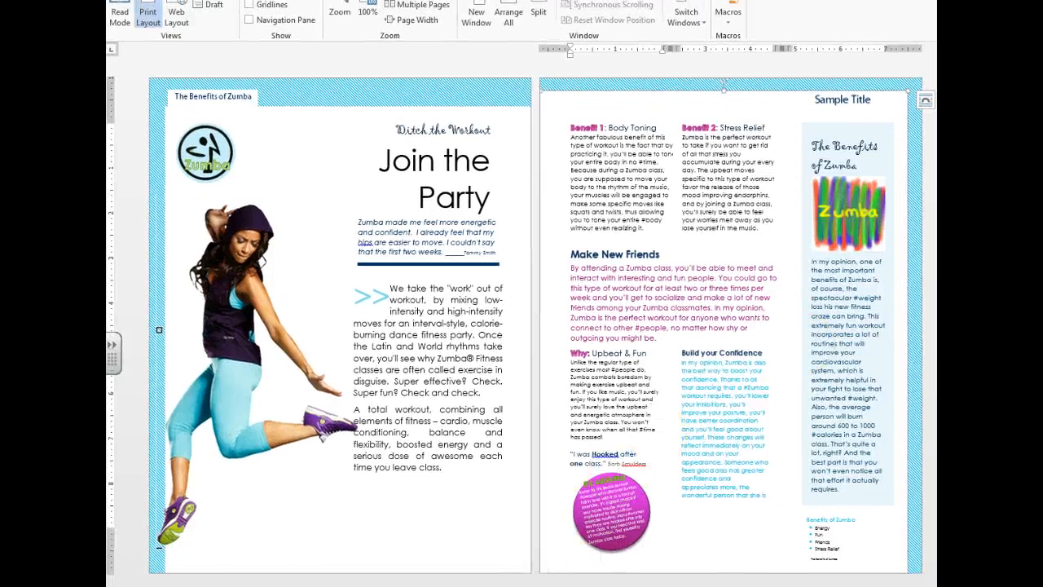
# Step: Replace page two's Sample Title tab with 'The Benefits of Zumba' tab
pyautogui.doubleClick(853, 100)
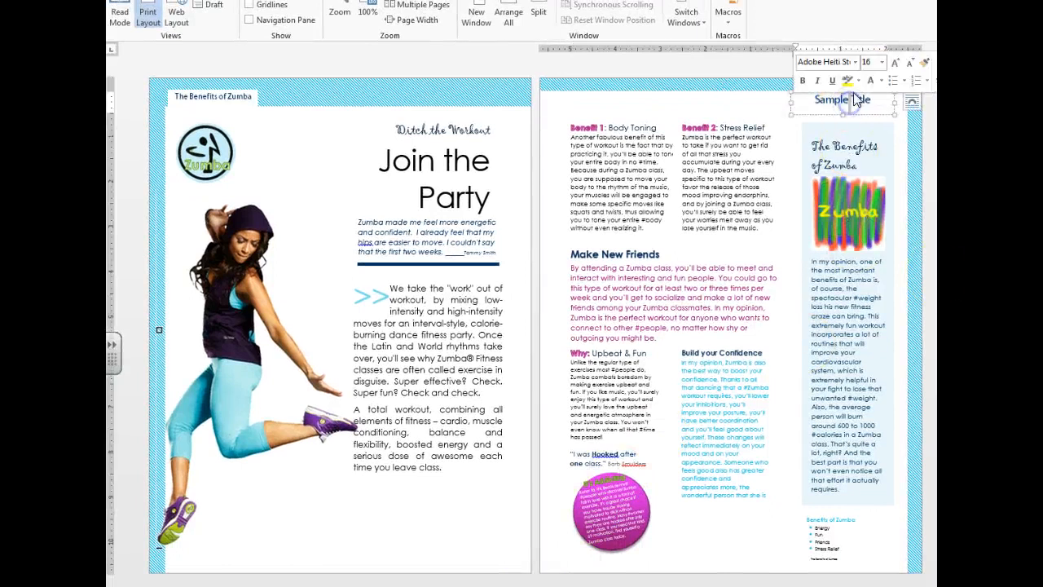
pyautogui.click(811, 113)
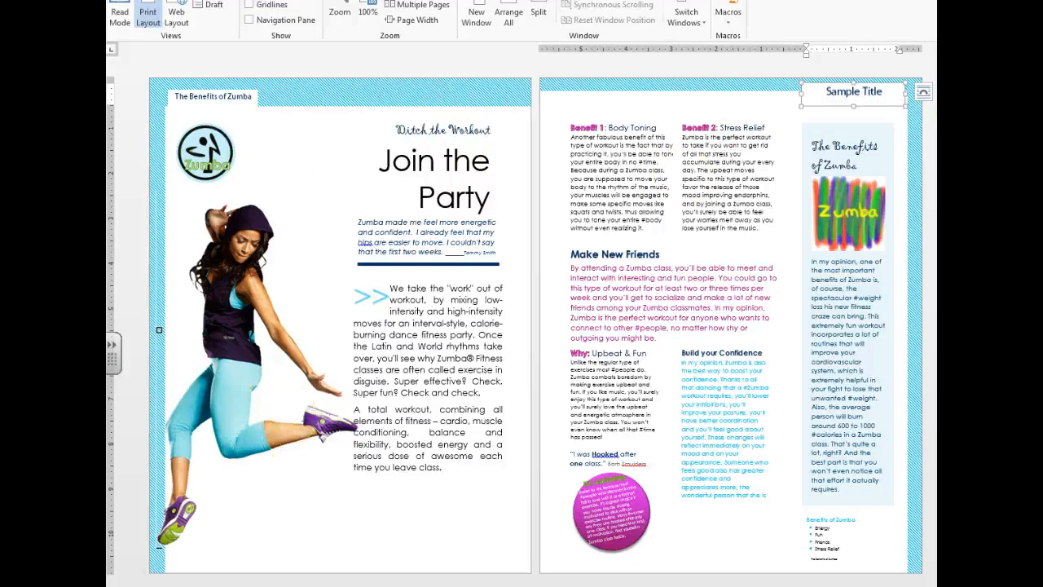
pyautogui.hotkey('ctrl', 'z')
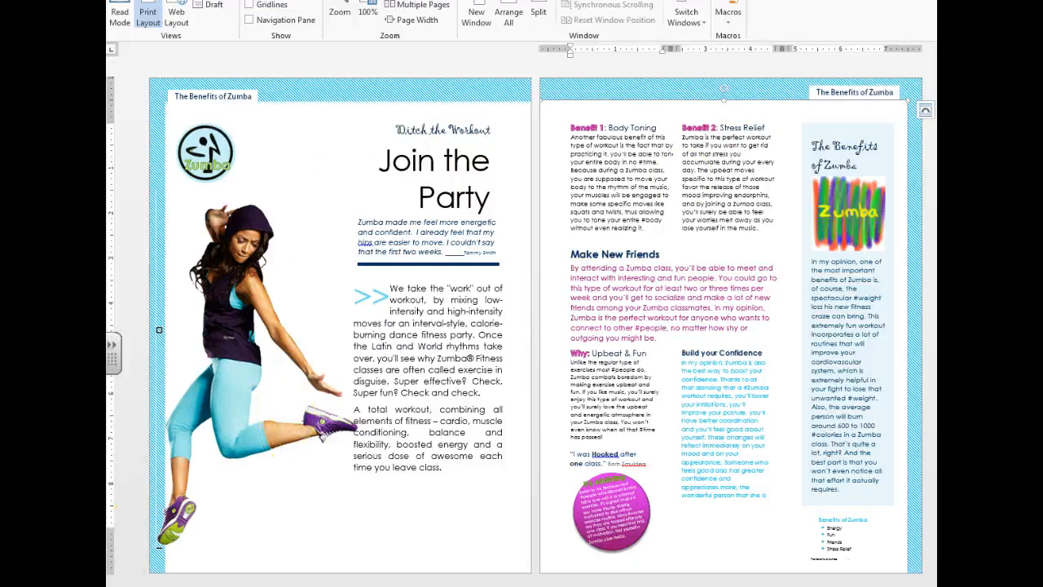
pyautogui.click(268, 535)
# Step: Scroll the magazine_sidebar reference to the annotated 'Meditate, don't hesitate!' layout criteria
pyautogui.scroll(-5, 501, 358)
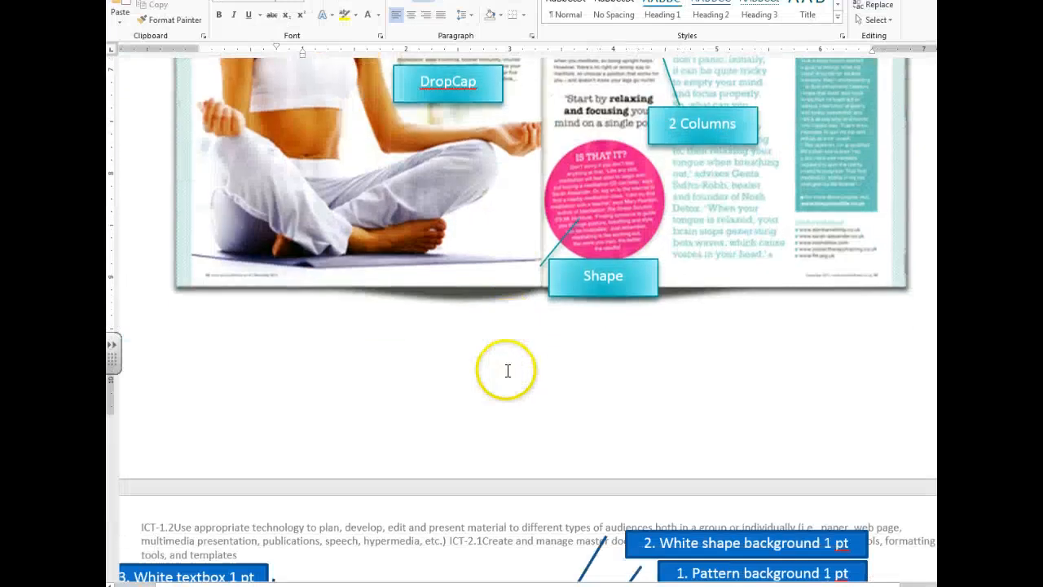
pyautogui.scroll(-8, 507, 370)
pyautogui.scroll(4, 506, 372)
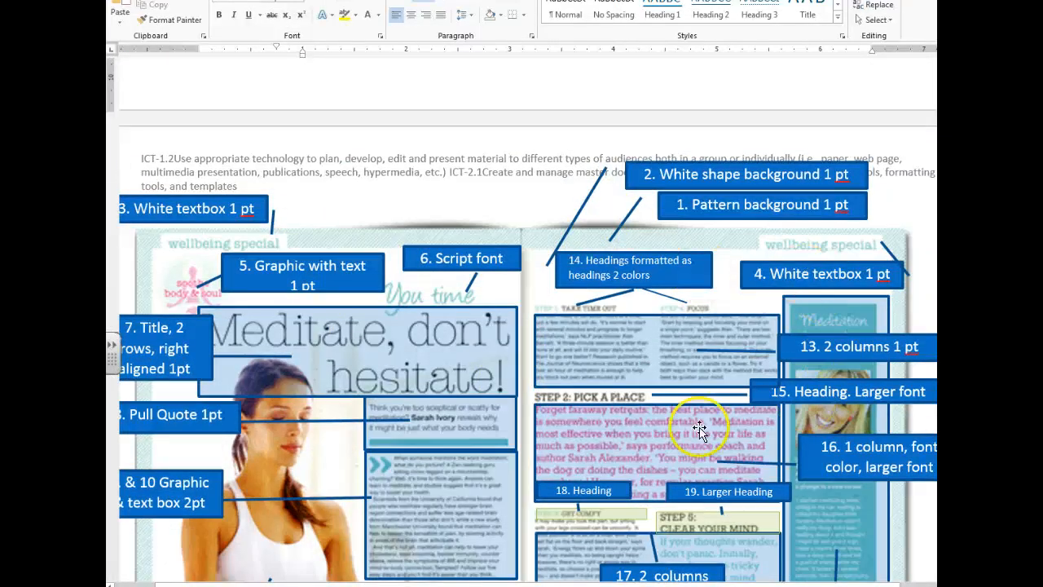
pyautogui.scroll(-3, 725, 557)
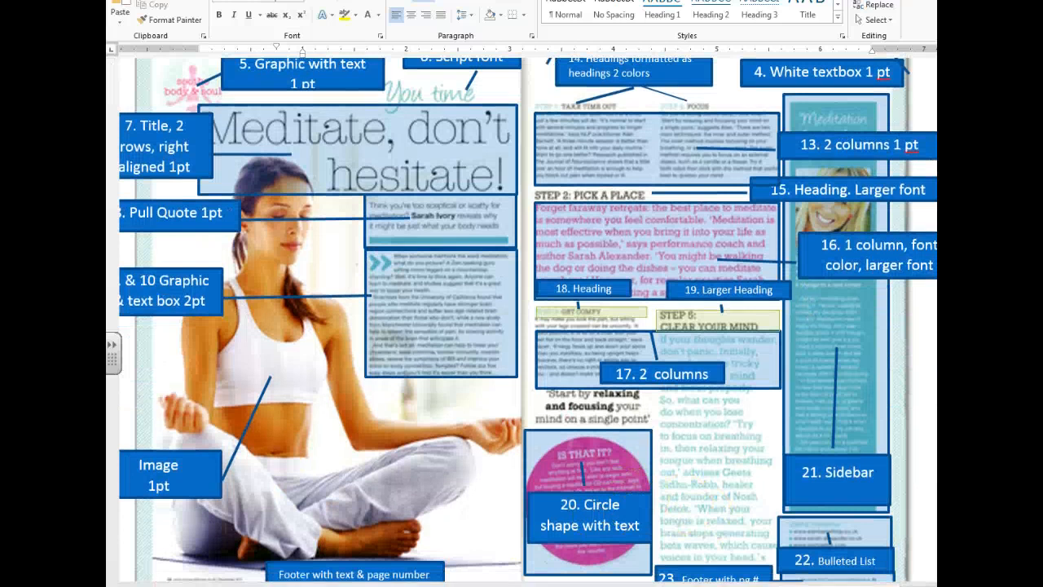